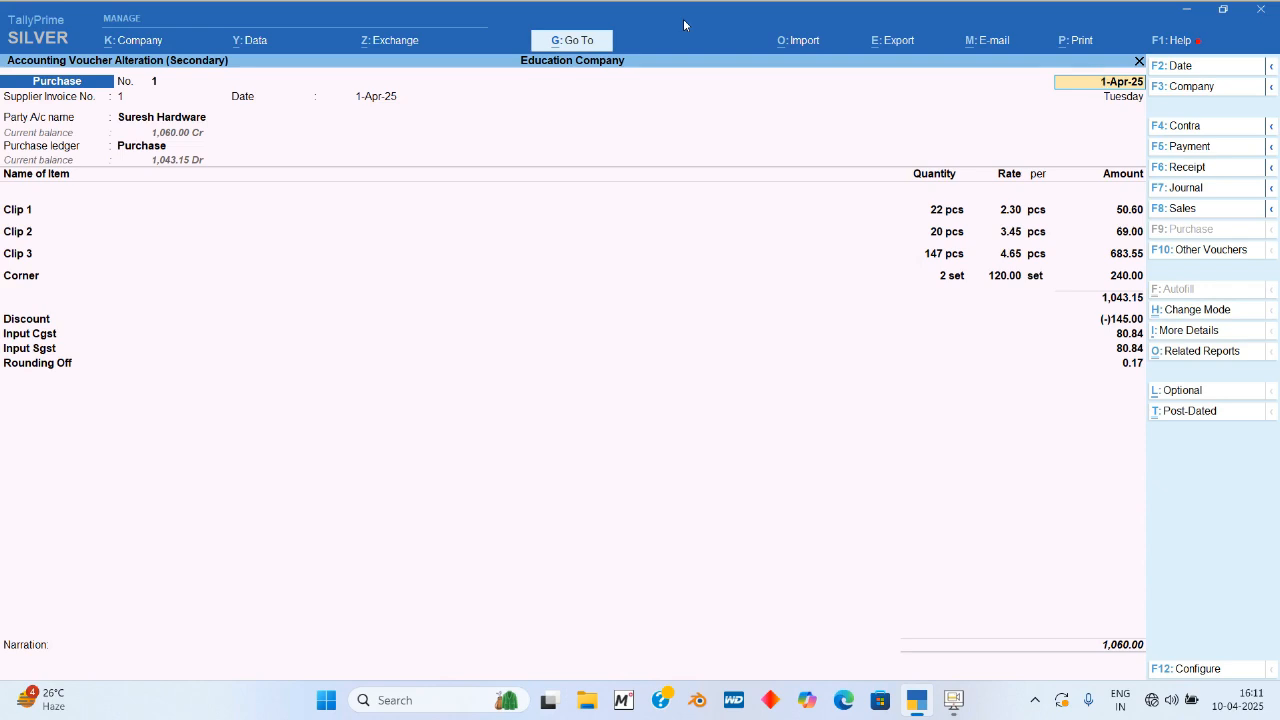
Step: Go through the Suresh Hardware purchase voucher's header, receipt details and party details, keeping the existing entries
key(Return)
key(Return)
key(Return)
key(Return)
key(Return)
key(Return)
key(Return)
key(Return)
key(Return)
key(Return)
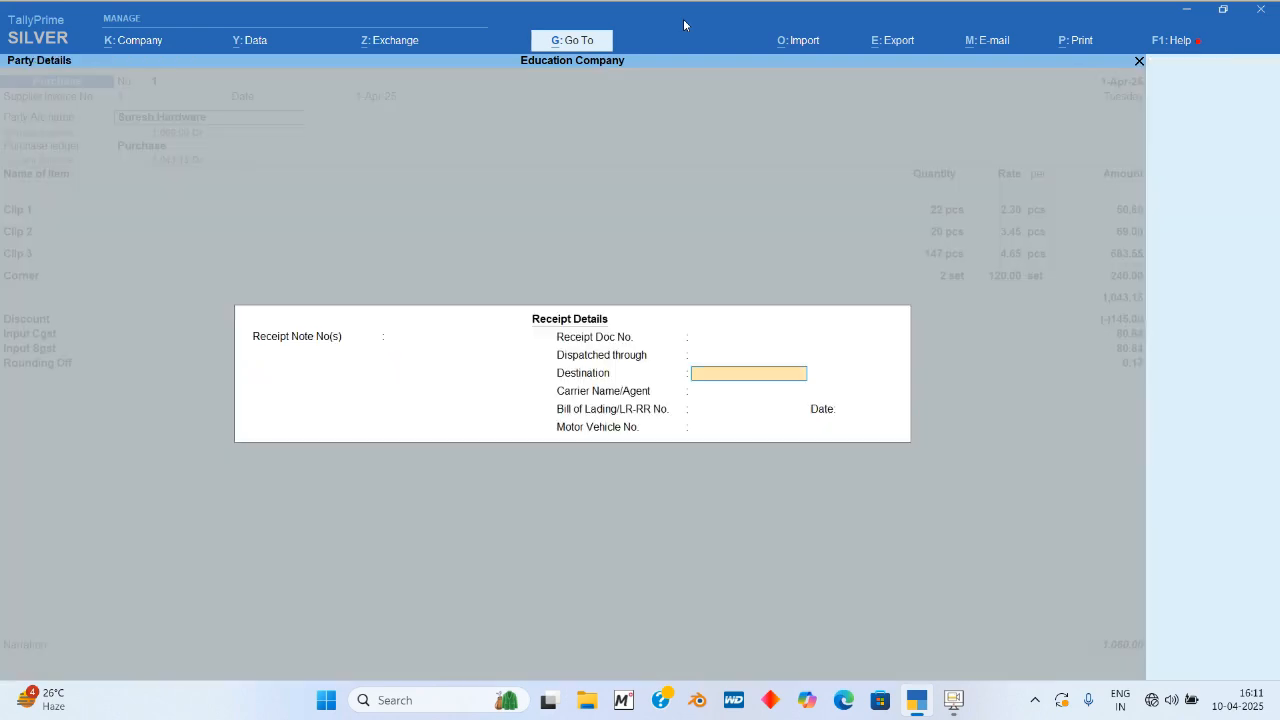
key(Return)
key(Return)
key(Return)
key(Return)
key(Return)
key(Return)
key(Return)
key(Return)
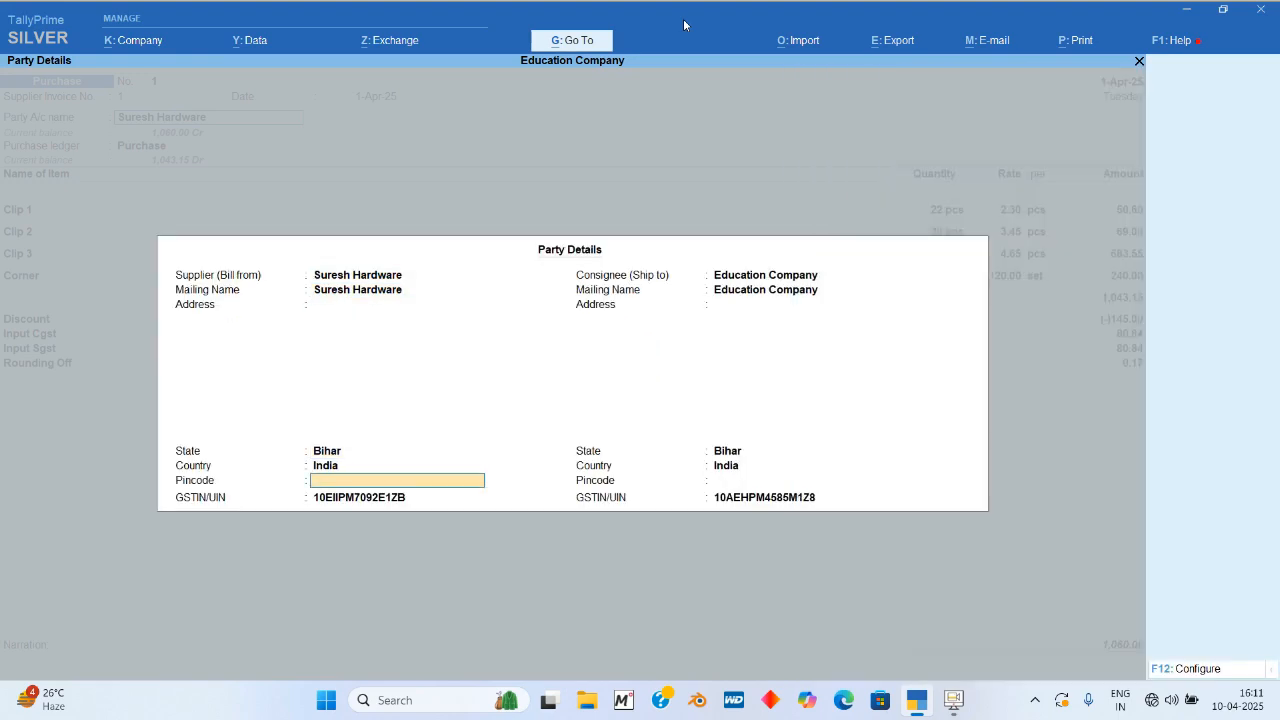
key(Return)
key(Return)
key(Return)
key(Return)
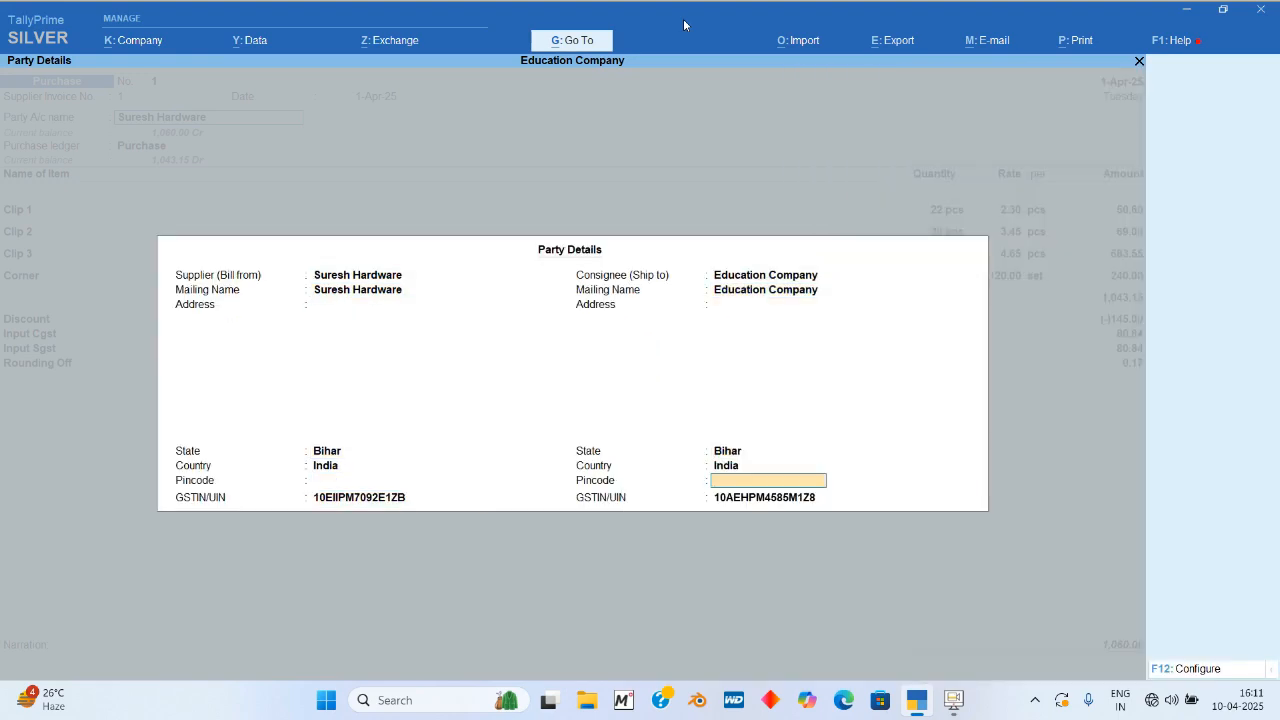
key(Return)
key(Return)
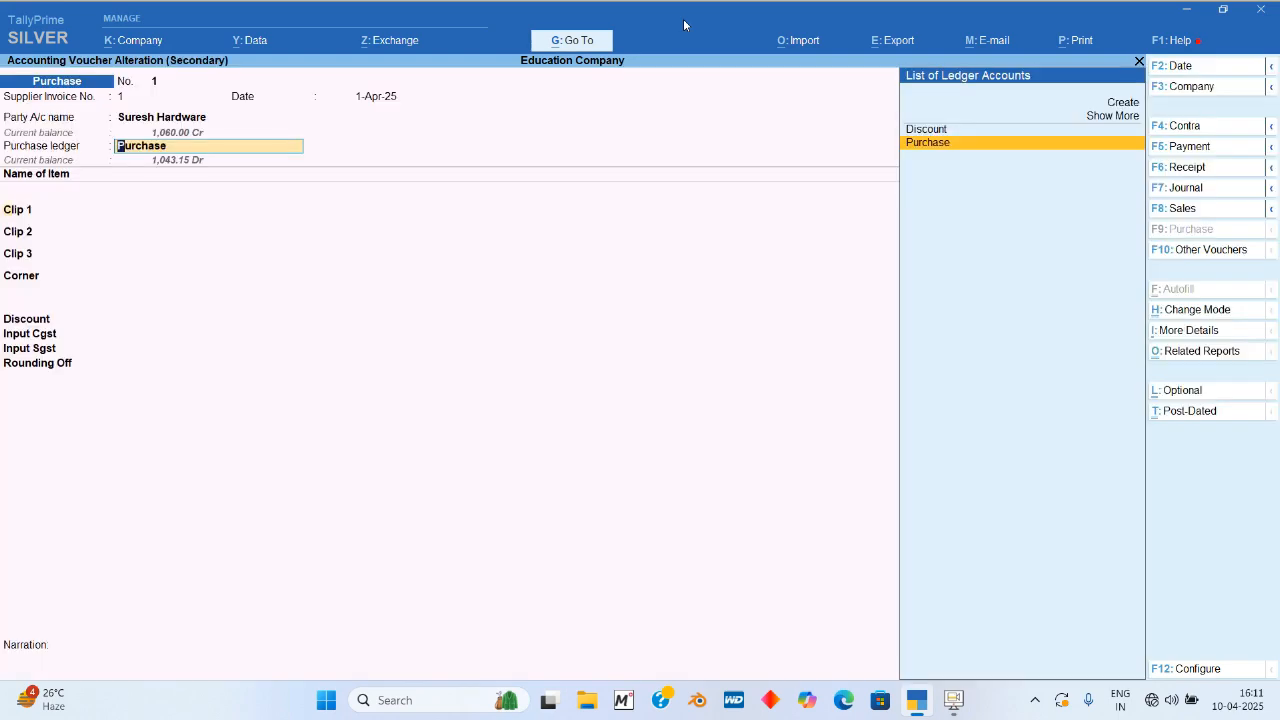
Step: Keep the Purchase ledger and go through the Clip 1, Clip 2, Clip 3 and Corner lines to the Discount line
key(Return)
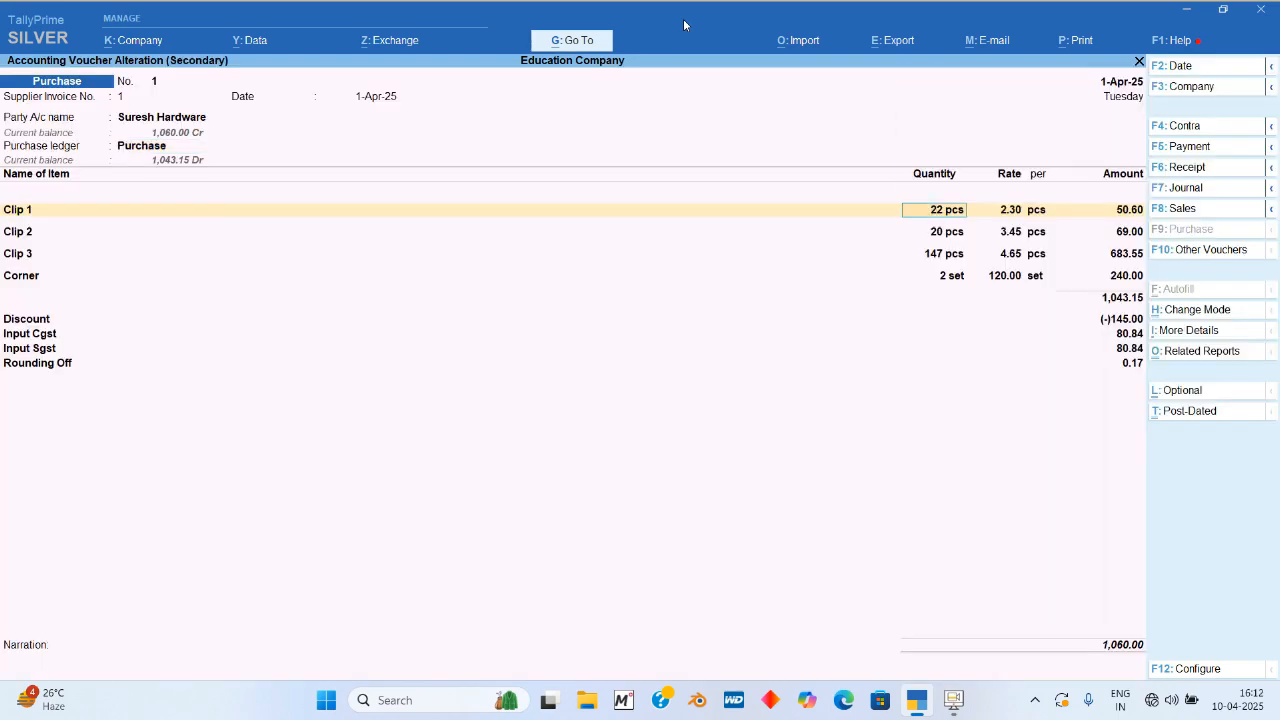
key(Return)
key(Return)
key(Return)
key(Return)
key(Return)
key(Return)
key(Return)
key(Return)
key(Return)
key(Return)
key(Return)
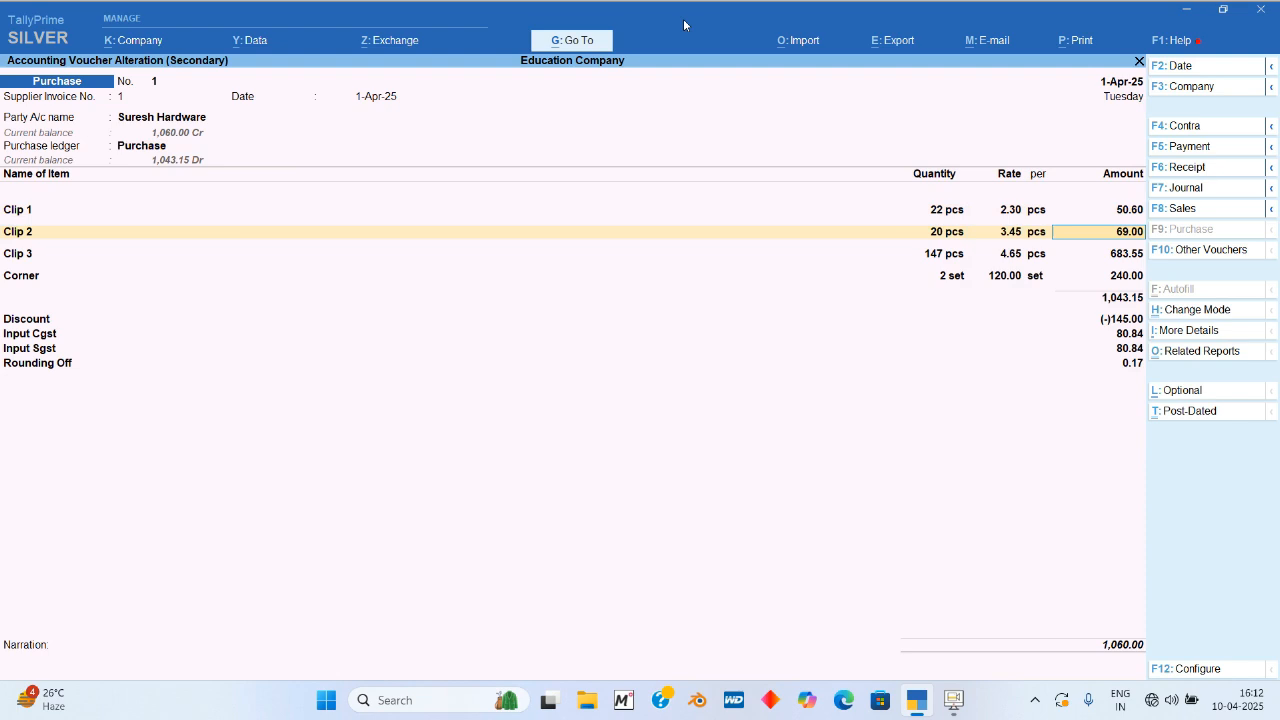
key(Return)
key(Return)
key(Return)
key(Return)
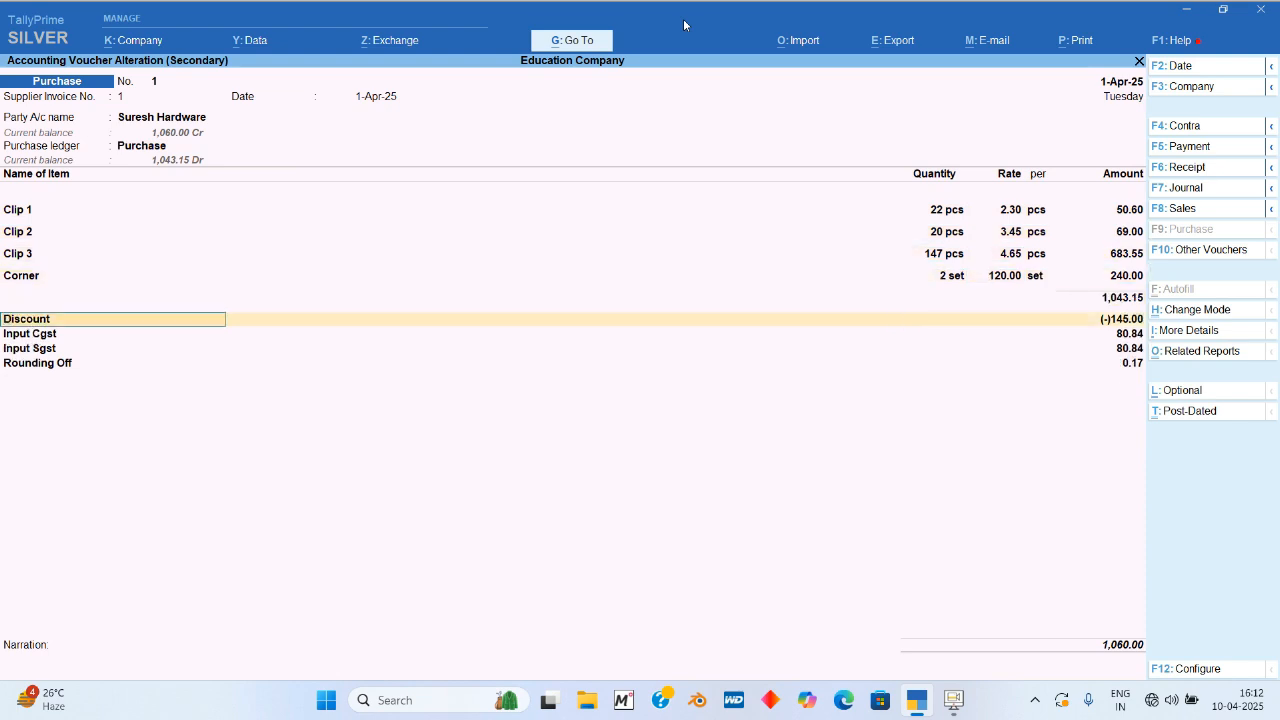
Step: Examine the Discount ledger's group, inventory and GST assessable value settings, and close it without saving
key(ctrl)
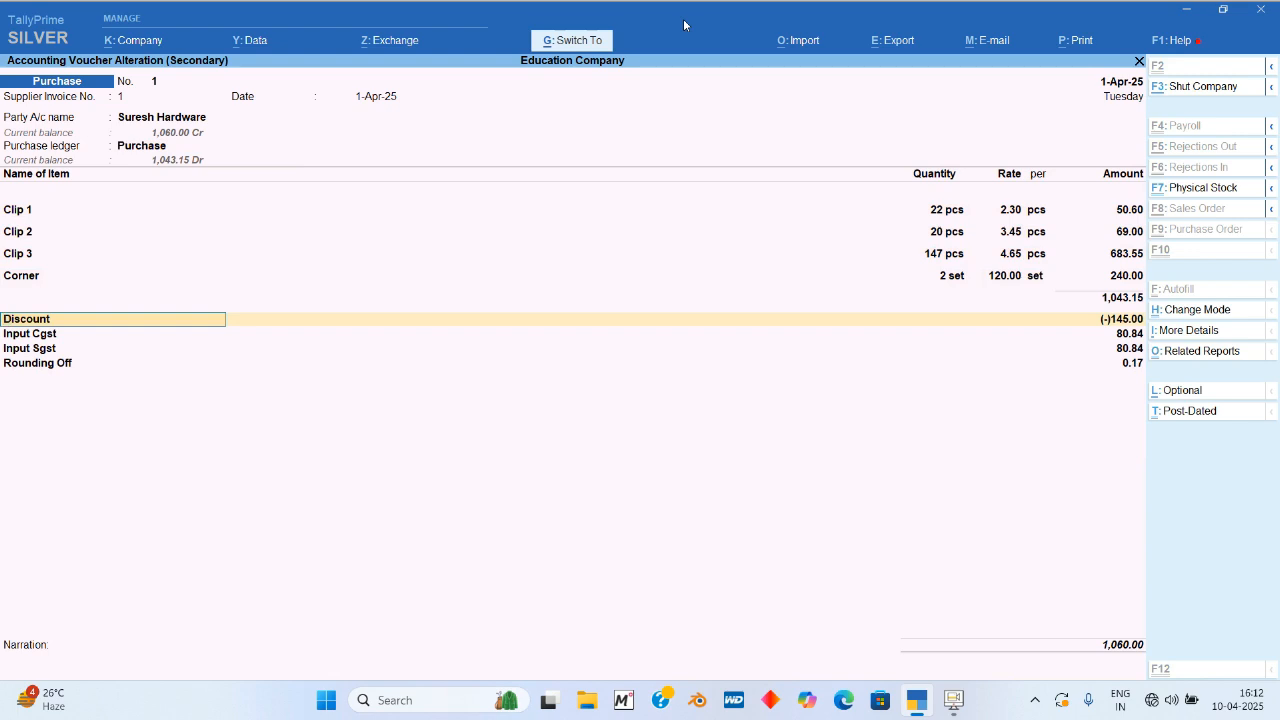
key(ctrl+Return)
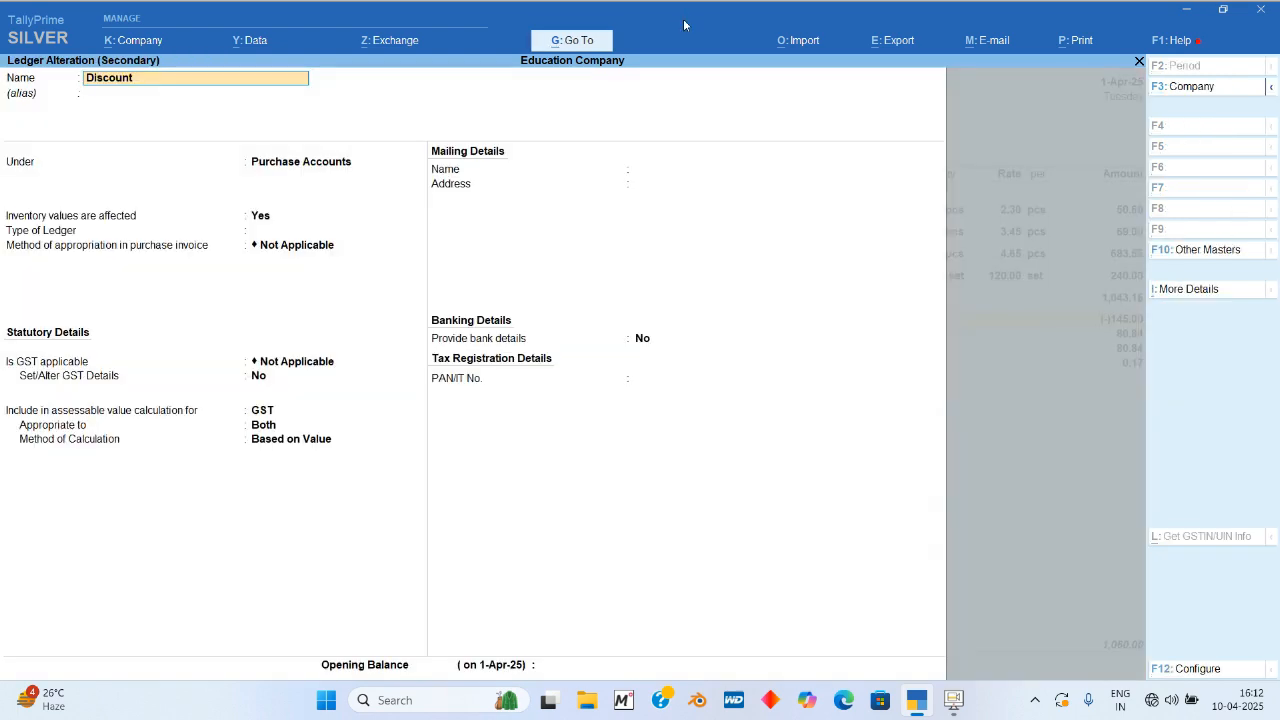
key(Return)
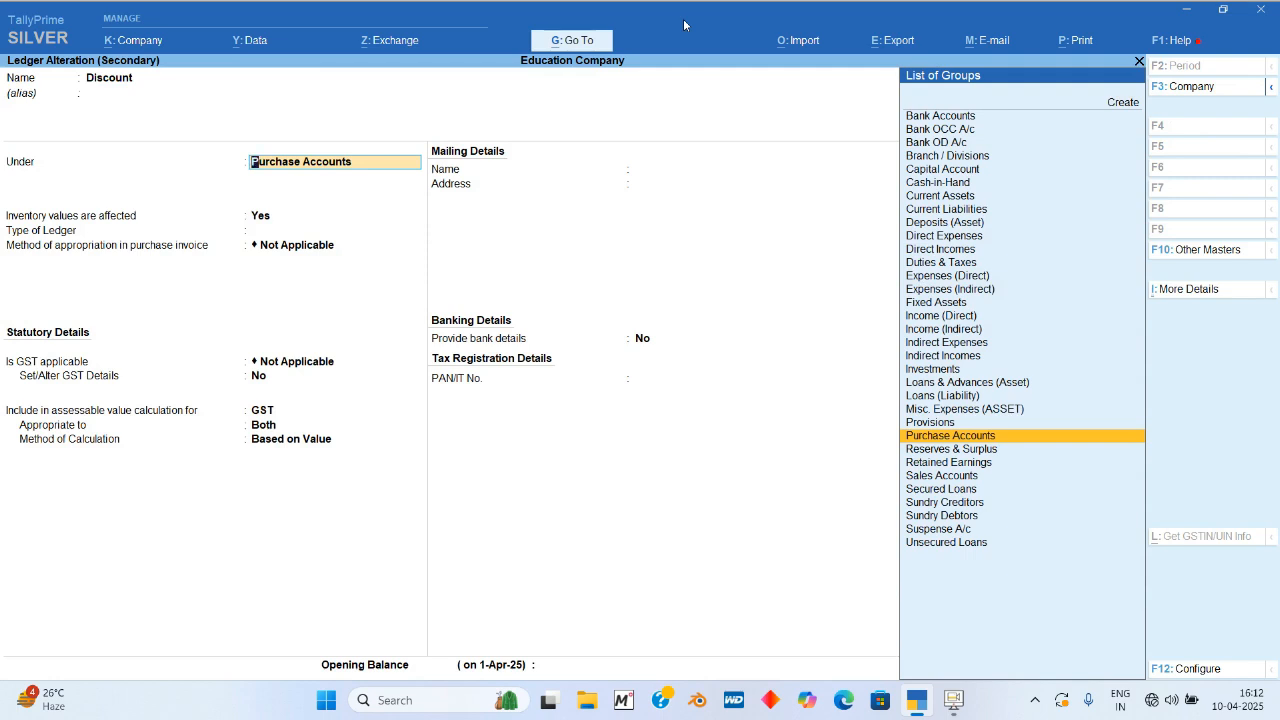
key(Return)
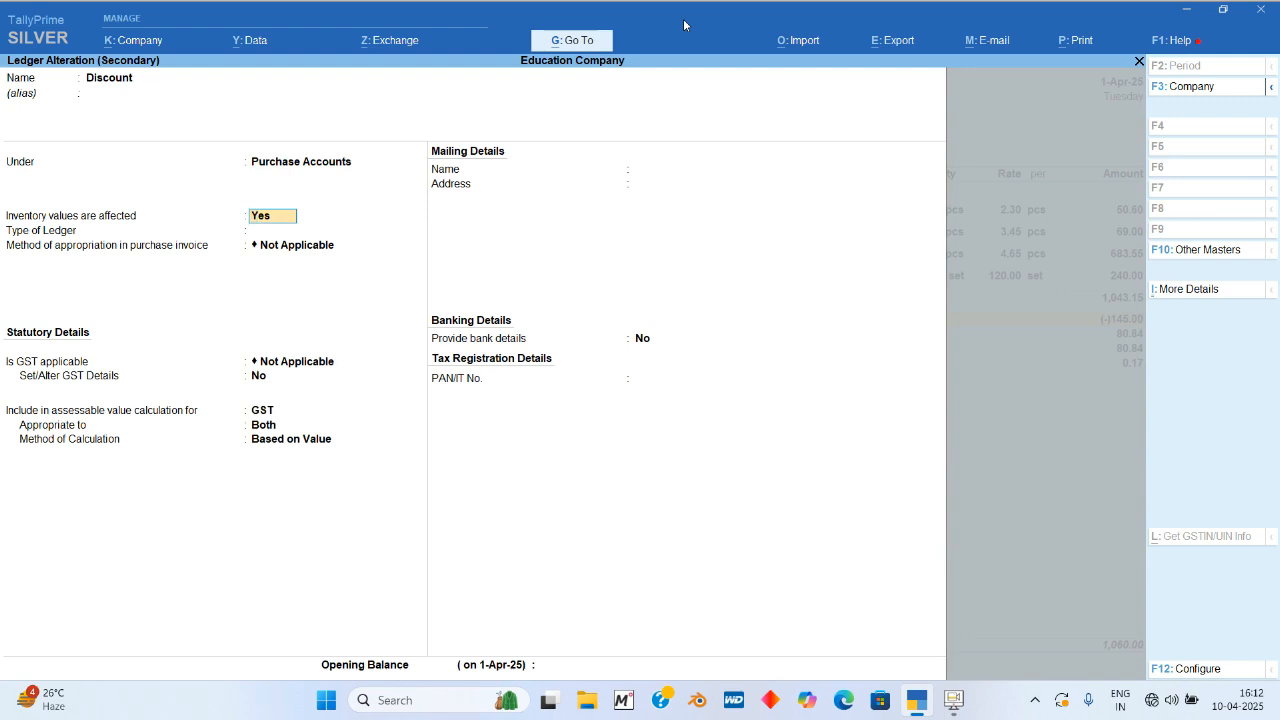
key(Return)
key(Return)
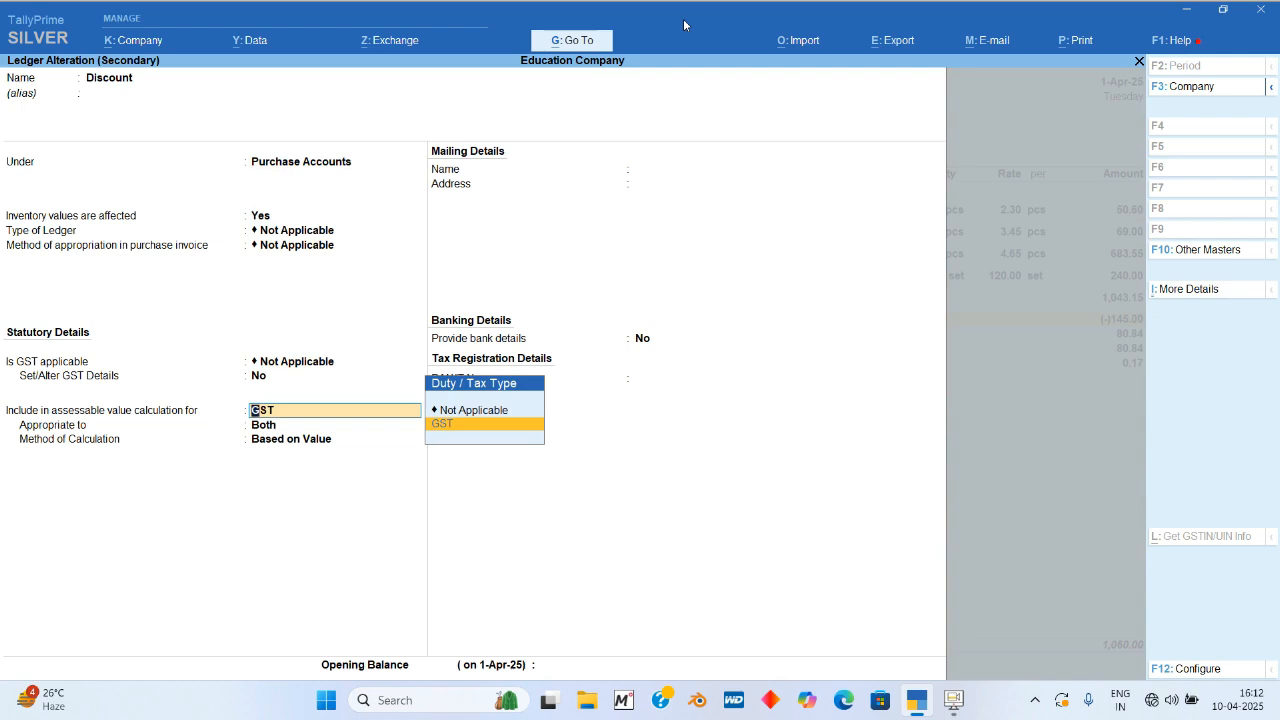
key(Escape)
key(y)
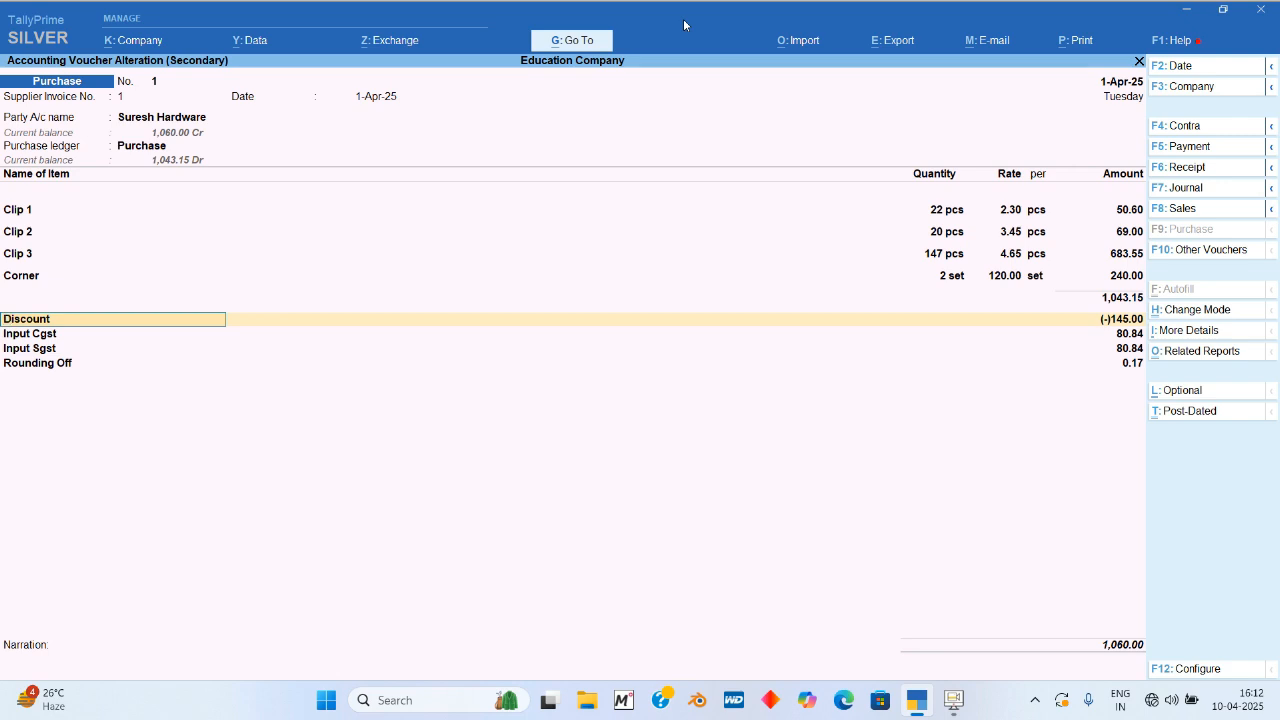
Step: Review the Discount, Input Cgst and Input Sgst lines, and quit the purchase voucher without saving
key(Return)
key(Return)
key(Return)
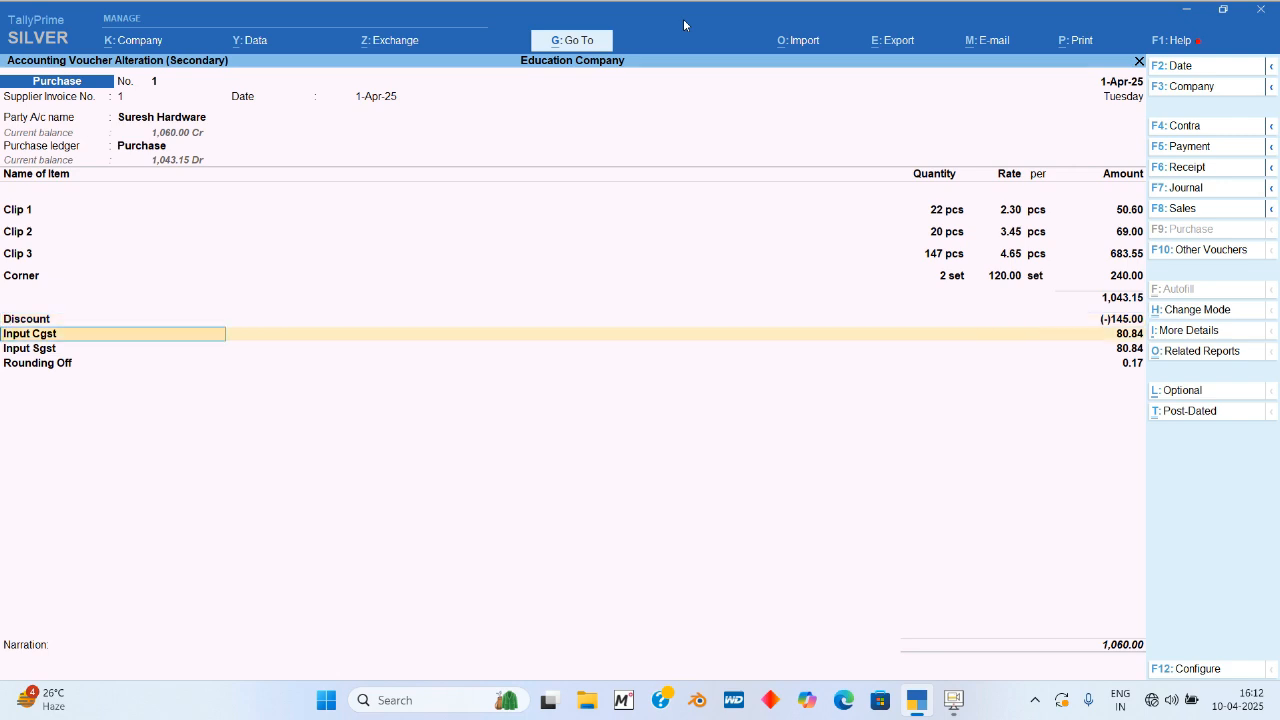
key(Return)
key(Return)
key(Return)
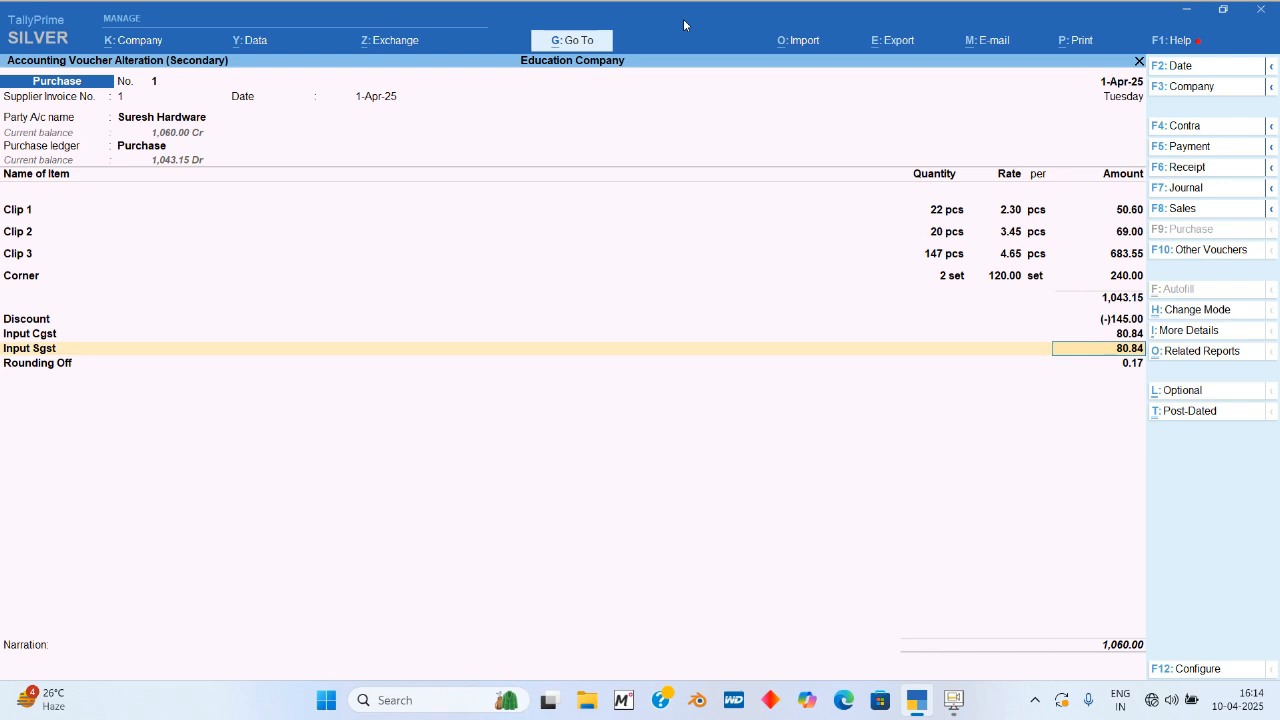
key(BackSpace)
key(Escape)
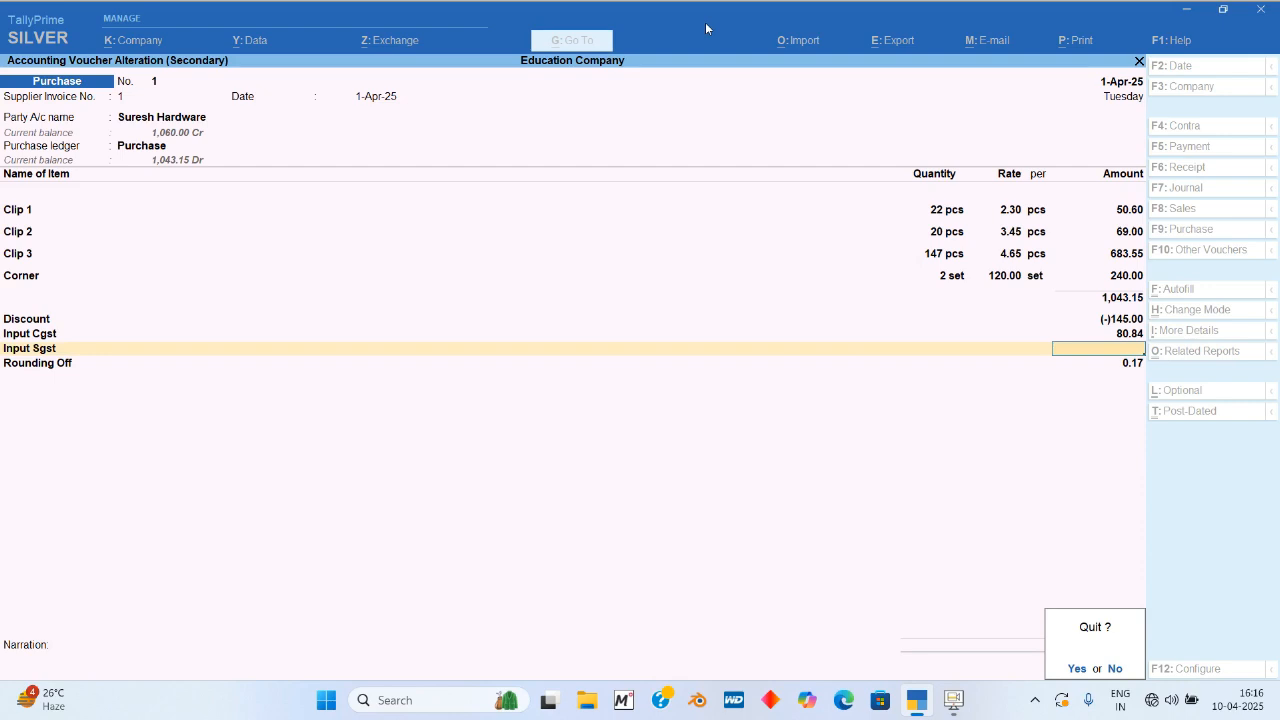
key(y)
key(Escape)
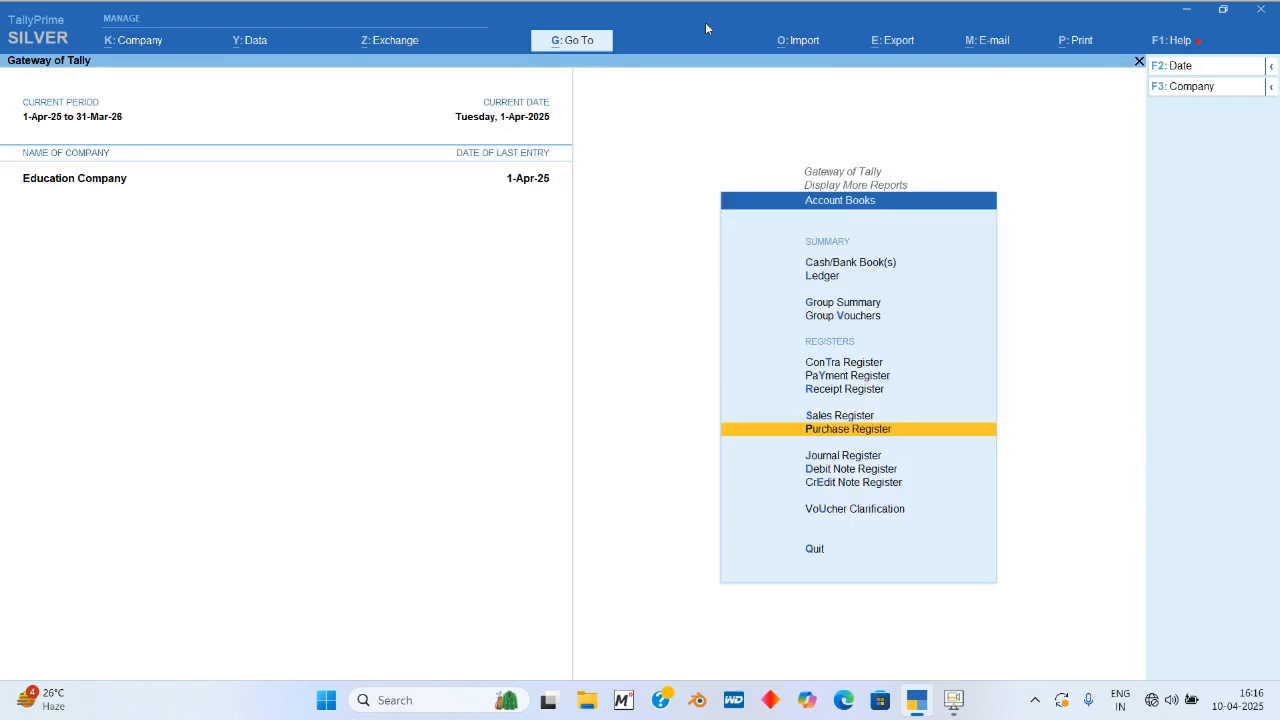
Step: Check the Stock Summary's closing quantities, rates and values, and return to the Gateway of Tally
key(Escape)
key(Escape)
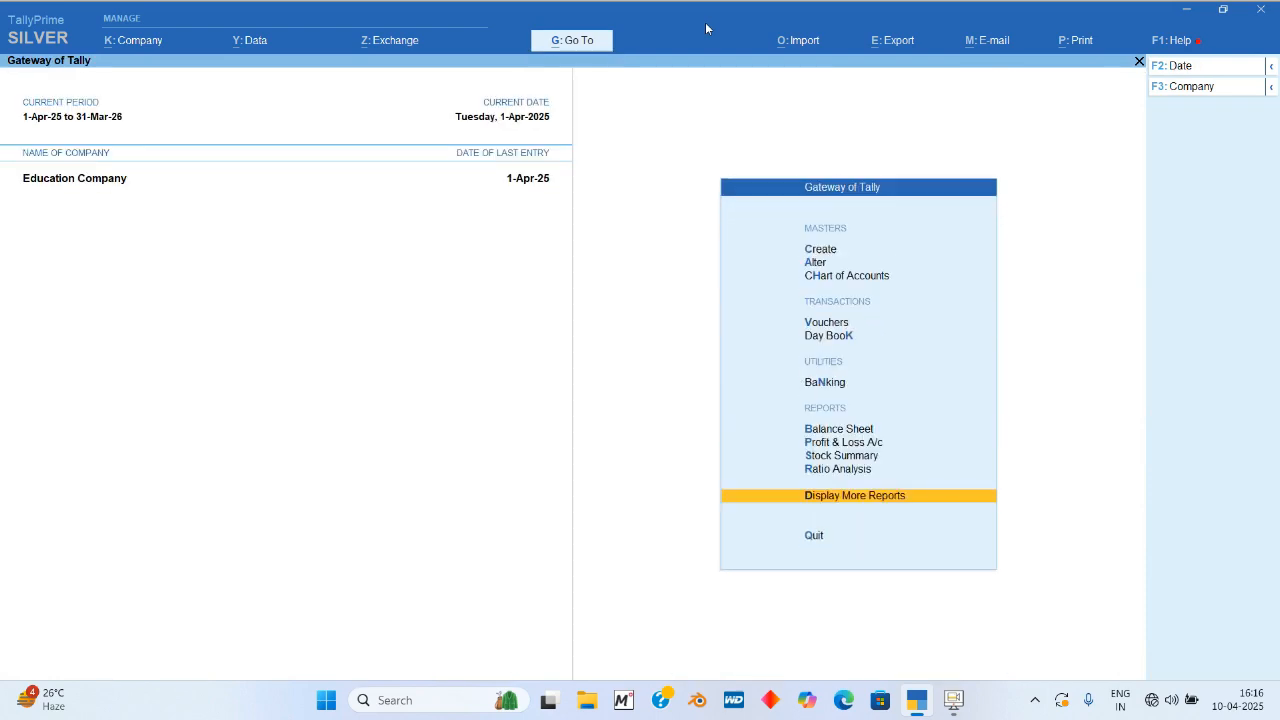
key(s)
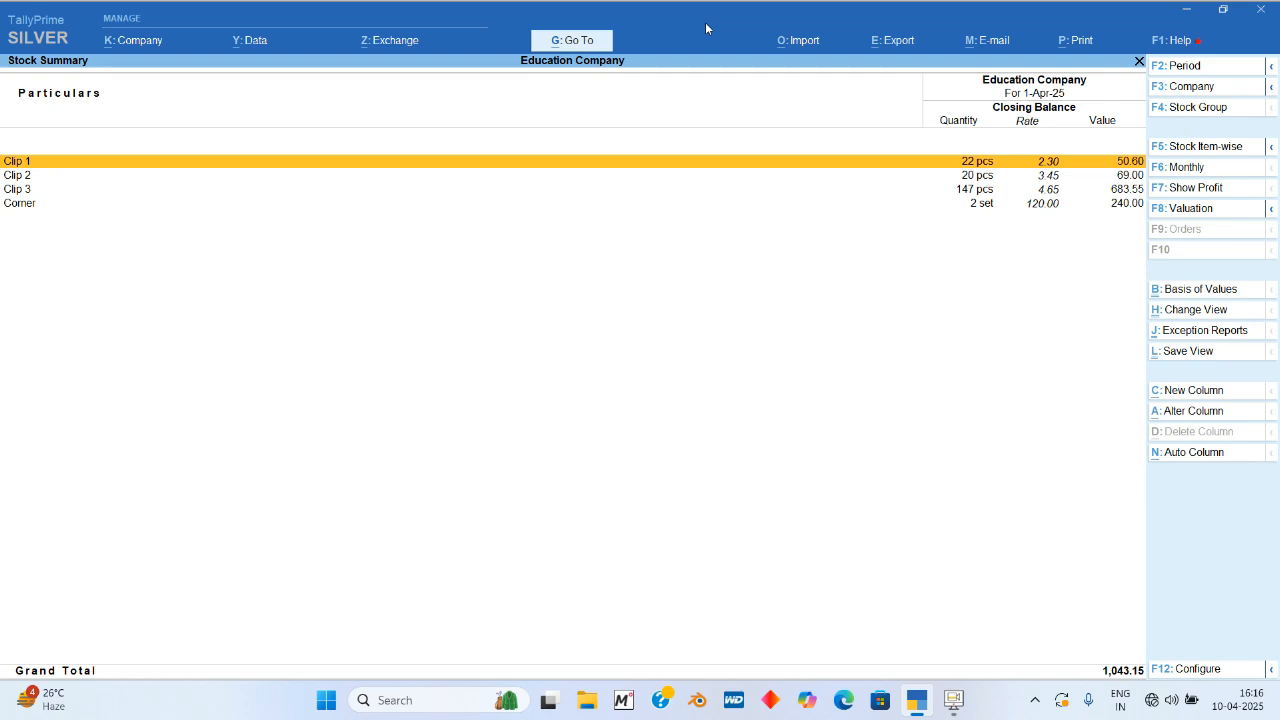
key(Escape)
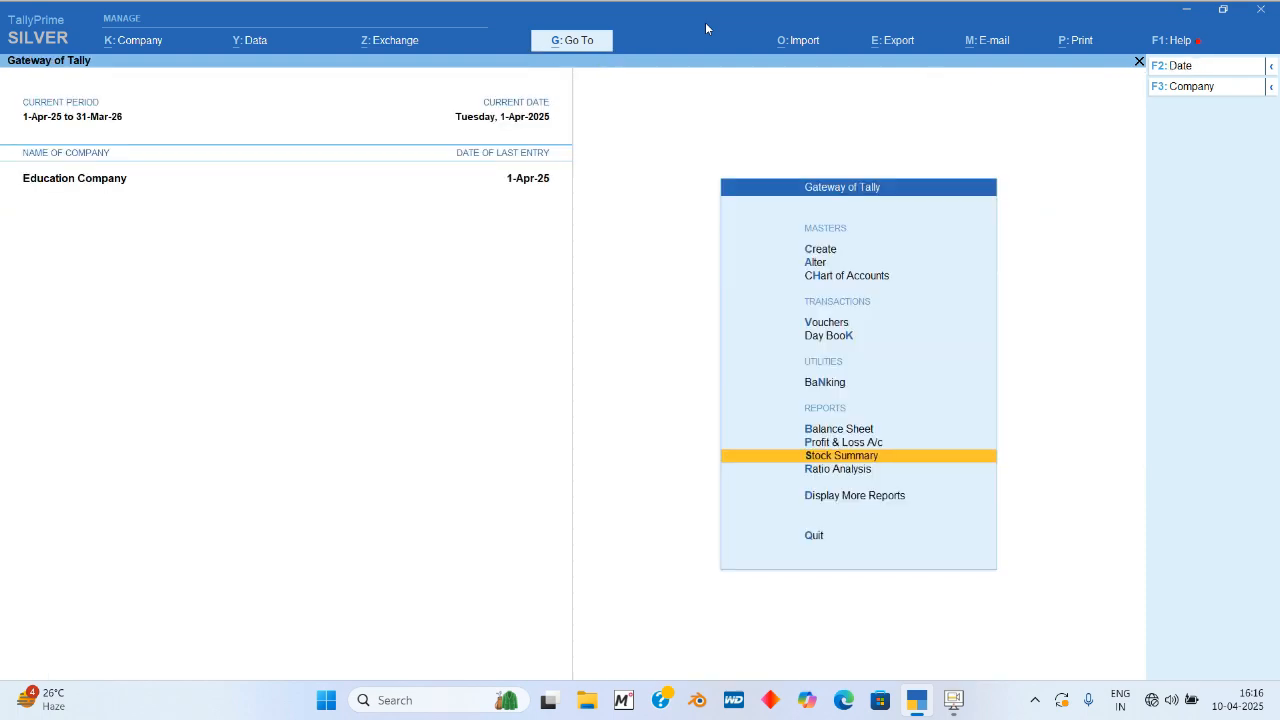
key(Escape)
key(Escape)
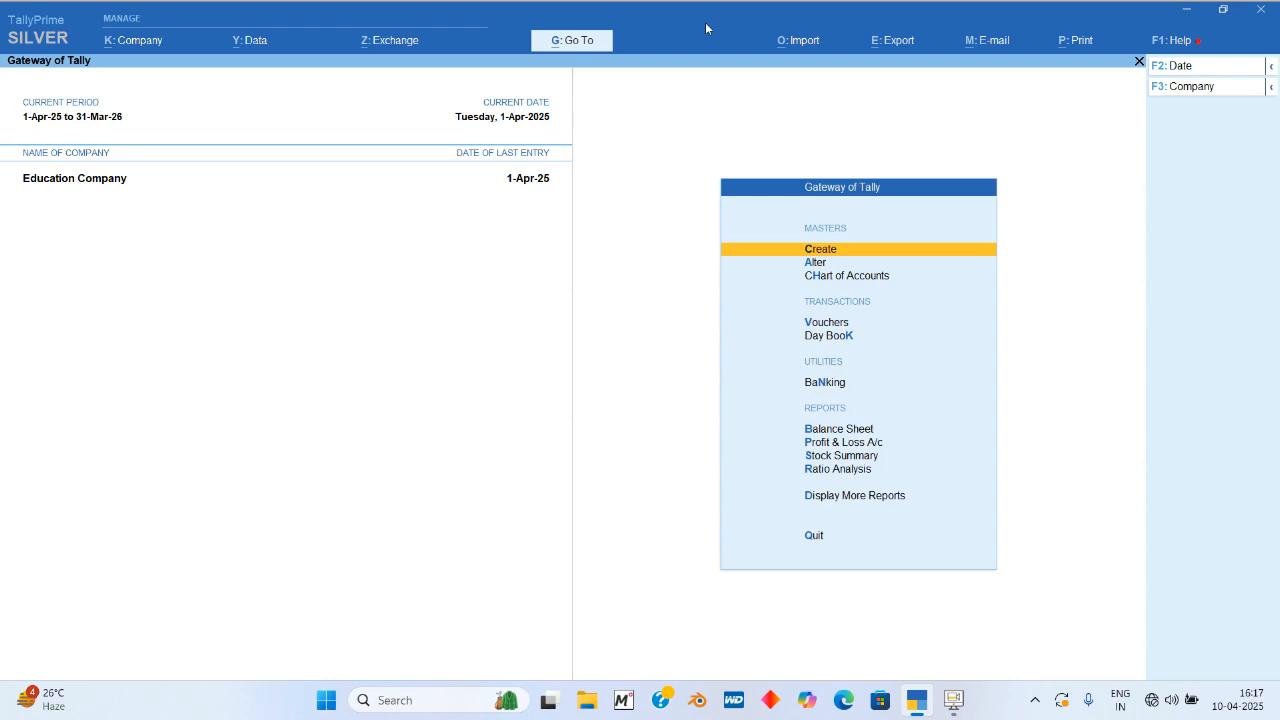
Step: Start a sales voucher with Cash as the party and Sales as the sales ledger, leaving the dispatch details blank
key(v)
click(1185, 210)
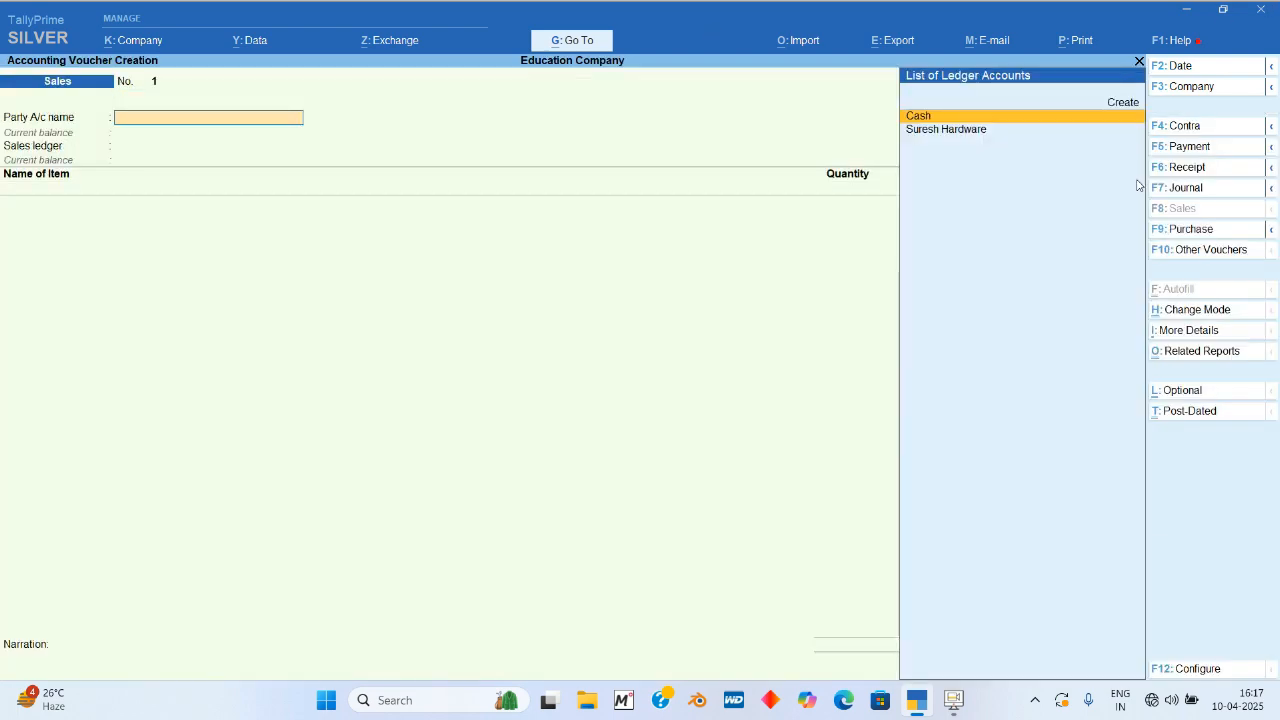
key(Return)
key(Return)
key(Return)
key(Return)
key(Return)
key(Return)
key(Return)
key(Return)
key(Return)
key(Return)
key(Return)
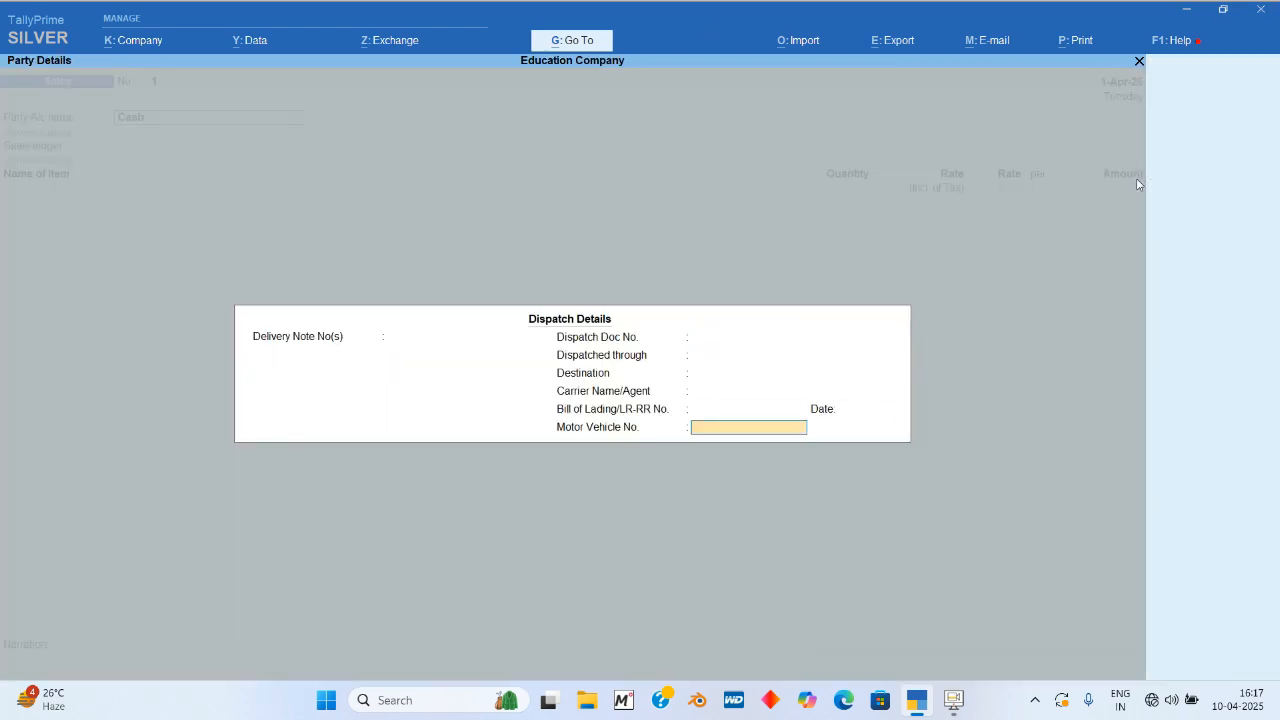
key(Return)
key(Return)
key(Return)
key(Return)
key(Return)
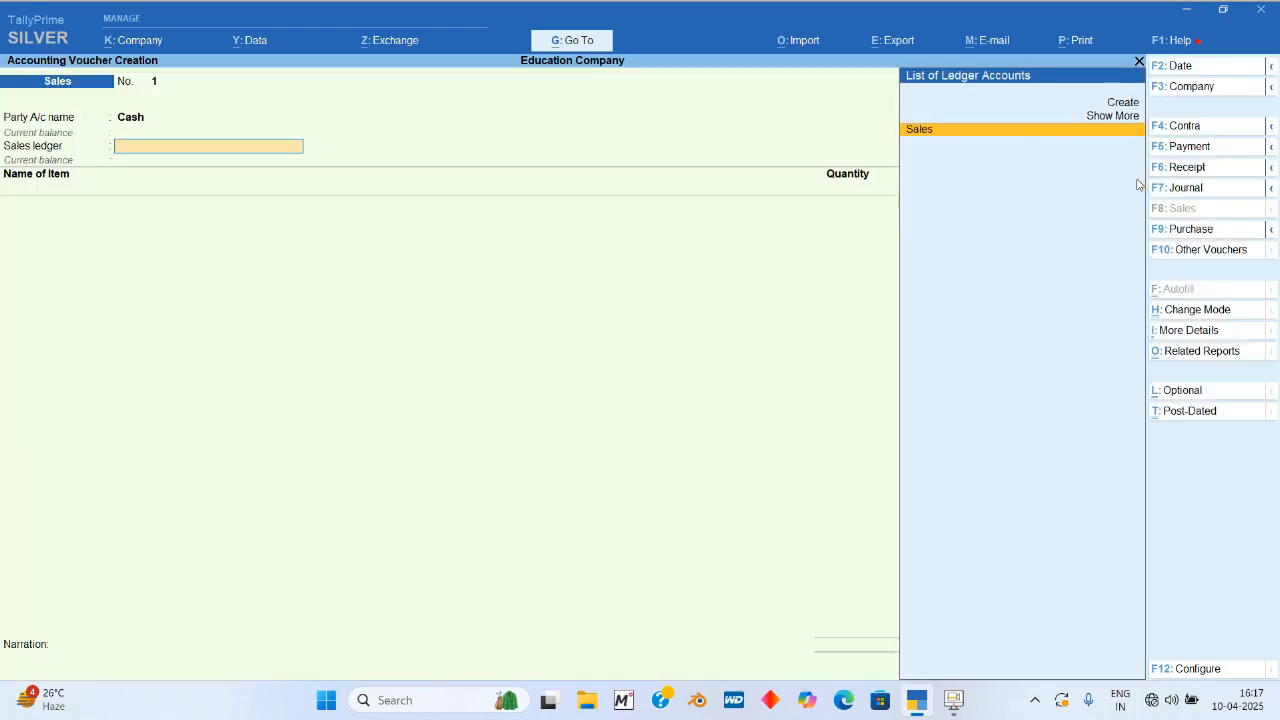
key(Return)
Step: Add Clip 1 to the sales voucher, examine its stock query for purchase details, and discard the voucher
text(CL)
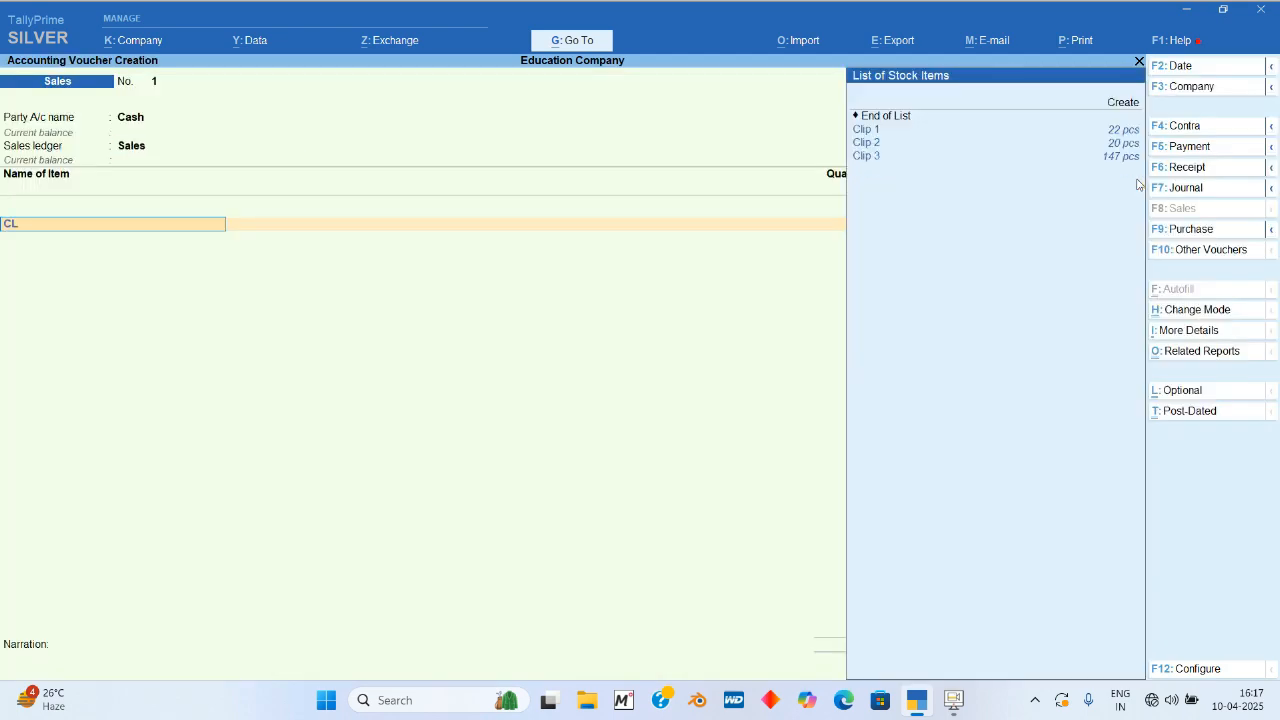
key(Return)
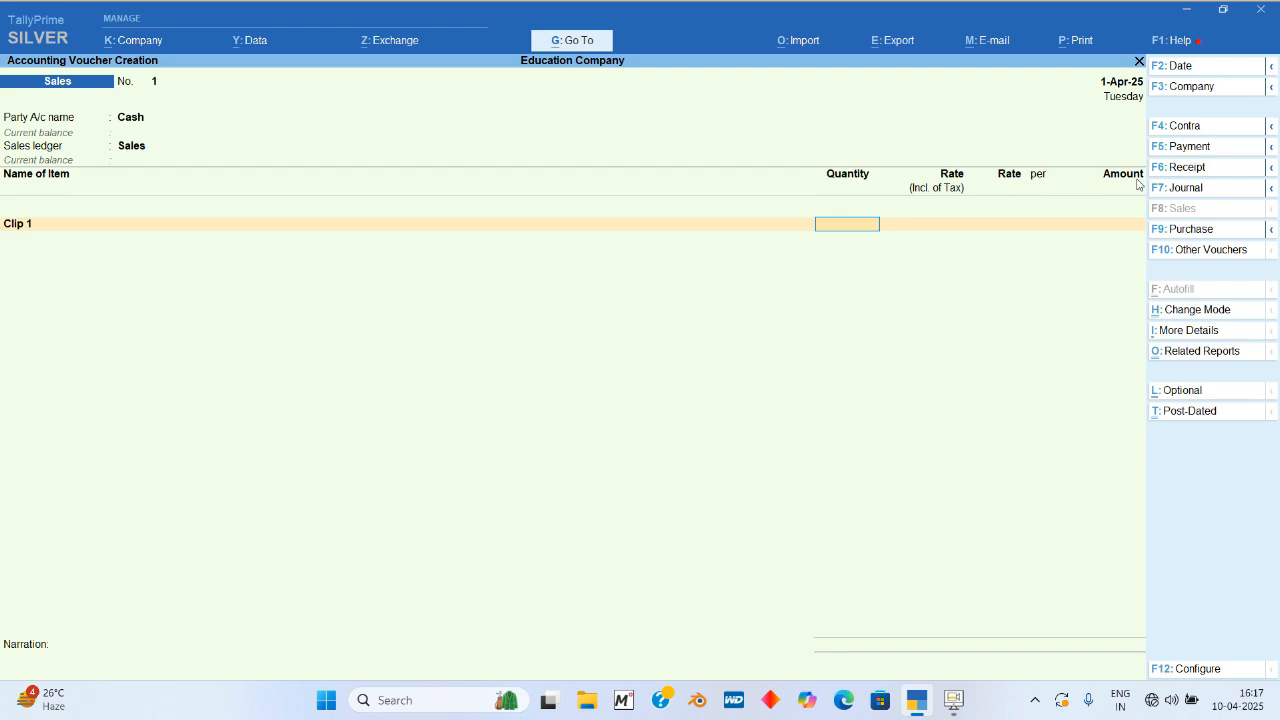
key(ctrl)
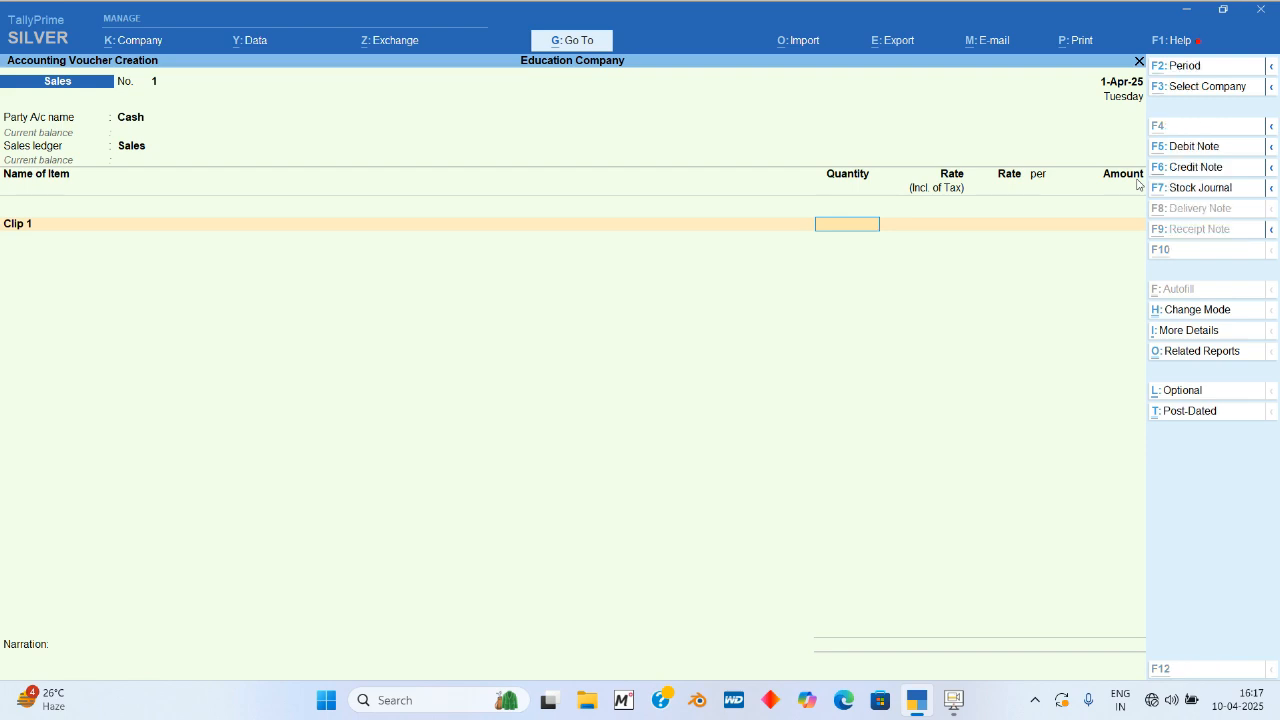
key(alt+s)
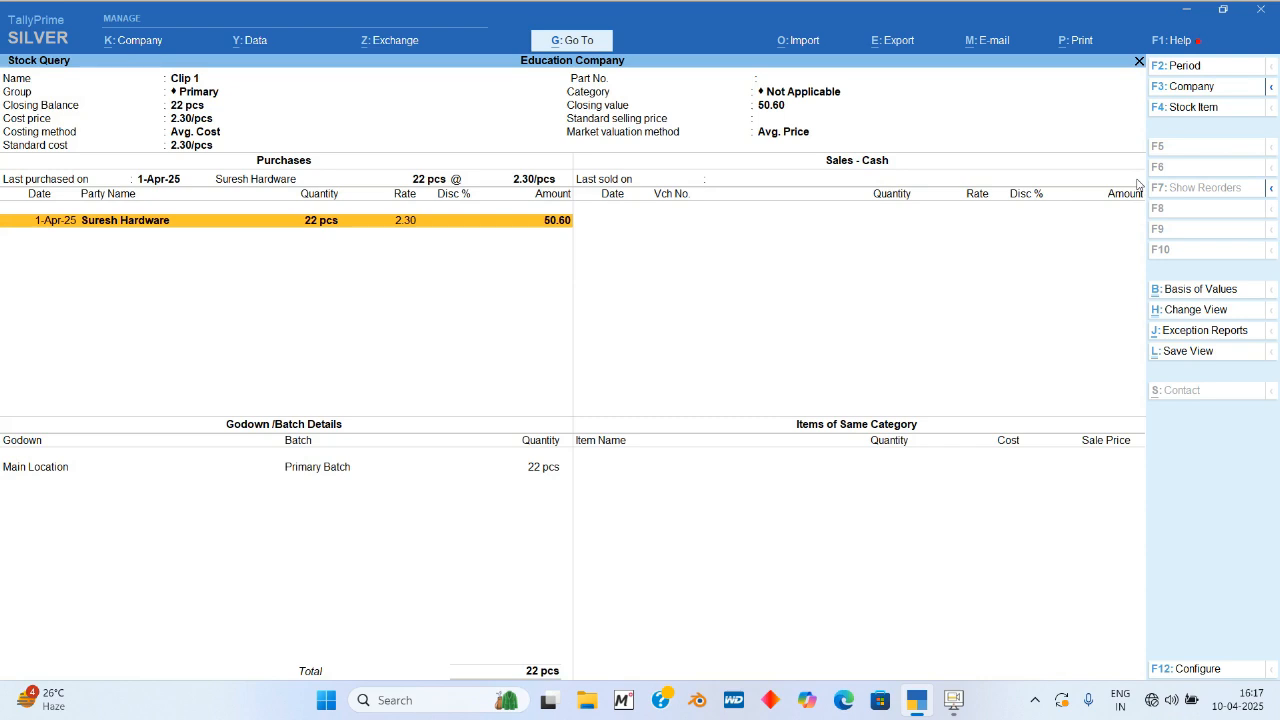
key(Escape)
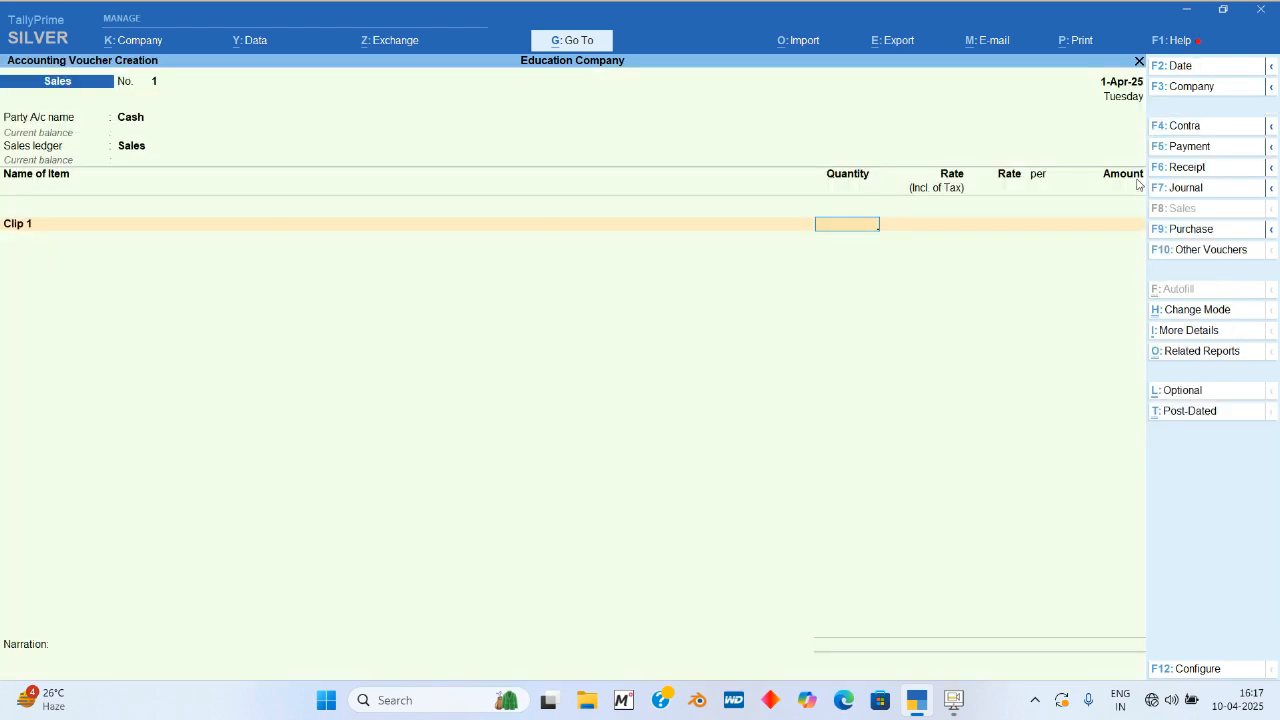
key(Escape)
key(y)
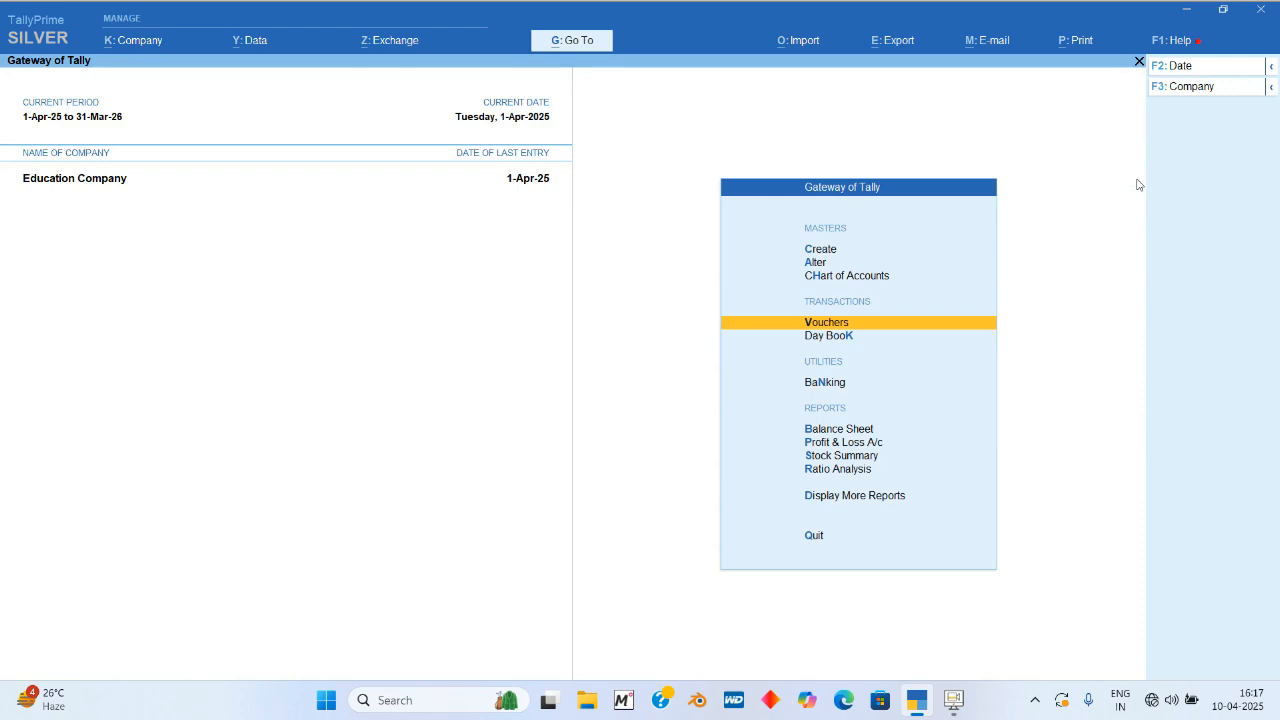
Step: Open the Suresh Hardware purchase voucher for alteration from the Day Book
key(d)
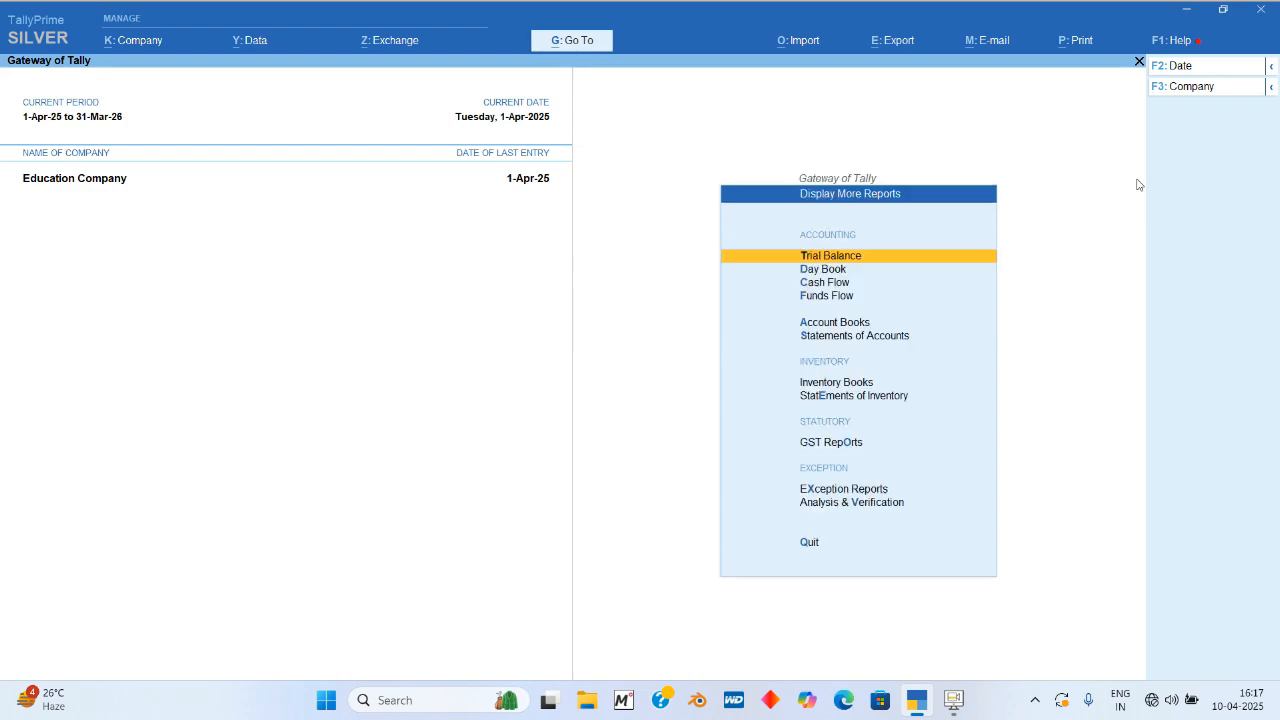
key(d)
key(Return)
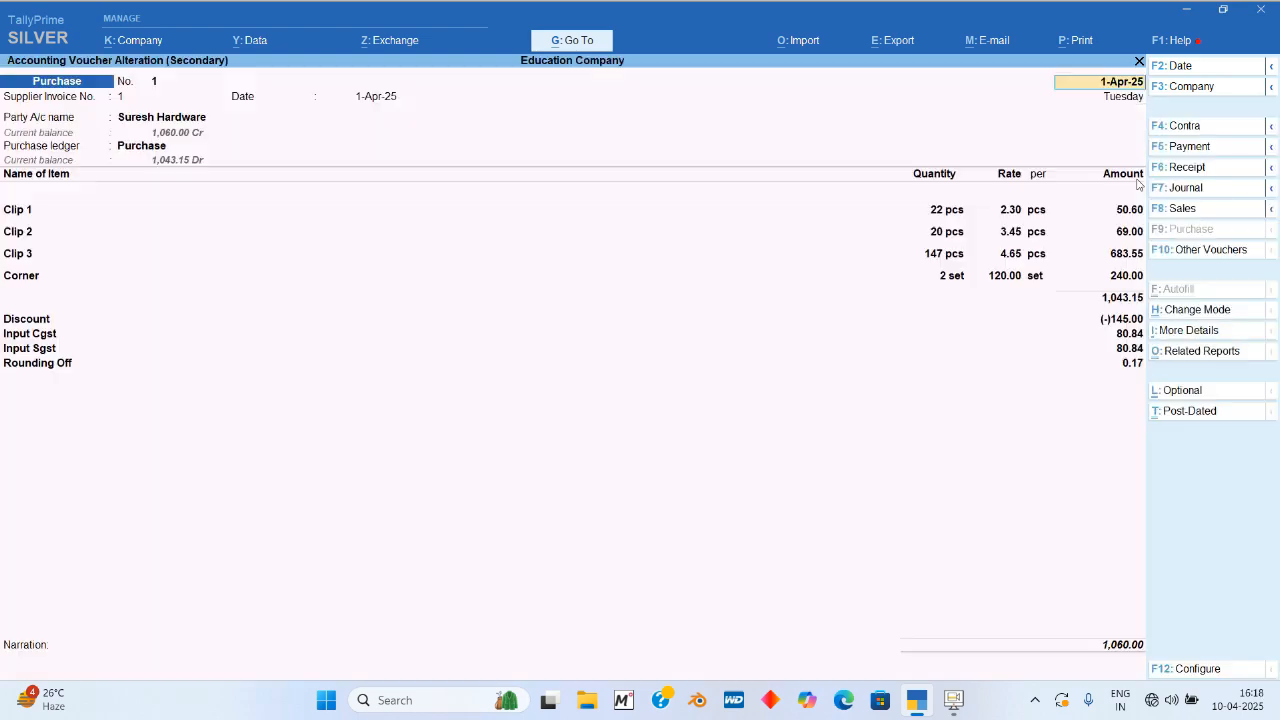
Step: Keep the purchase voucher's supplier, receipt, party and ledger details and advance through its stock items to the Corner line
key(Return)
key(Return)
key(Return)
key(Return)
key(Return)
key(Return)
key(Return)
key(Return)
key(Return)
key(Return)
key(Return)
key(Return)
key(Return)
key(Return)
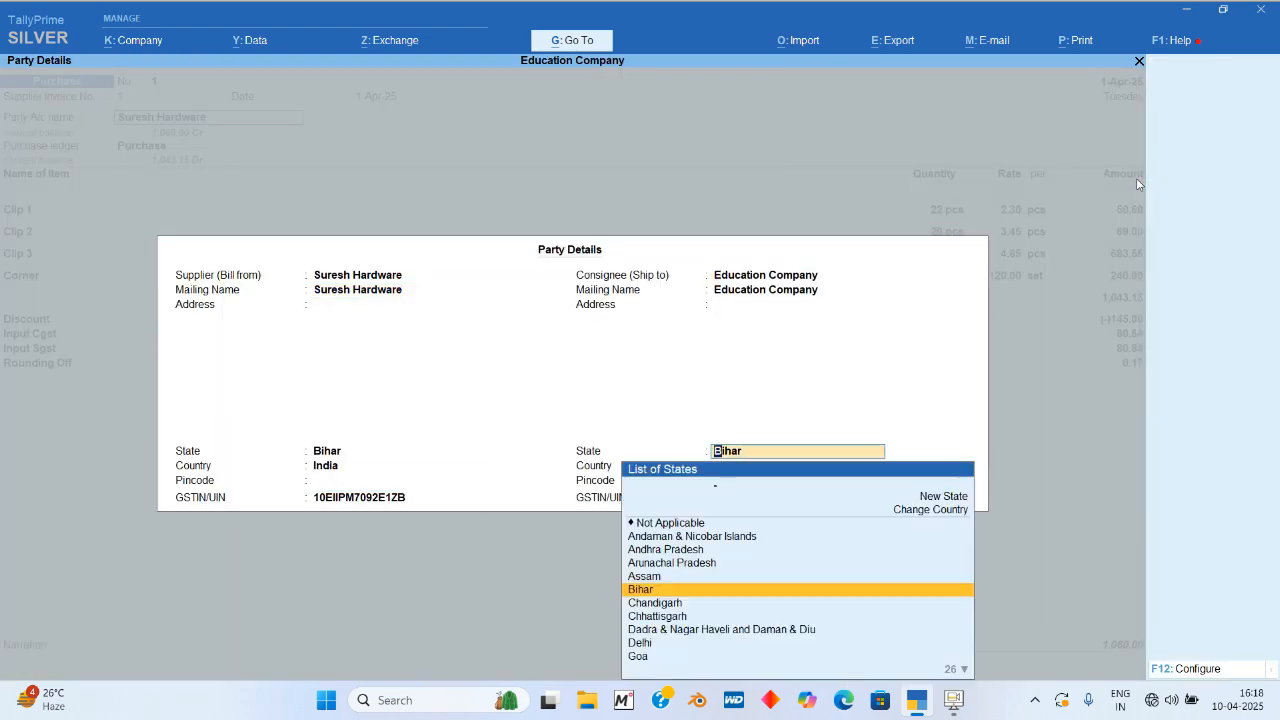
key(Return)
key(Return)
key(Return)
key(Return)
key(Return)
key(Return)
key(Return)
key(Return)
key(Return)
key(Return)
key(Return)
key(Return)
key(Return)
key(Return)
key(Return)
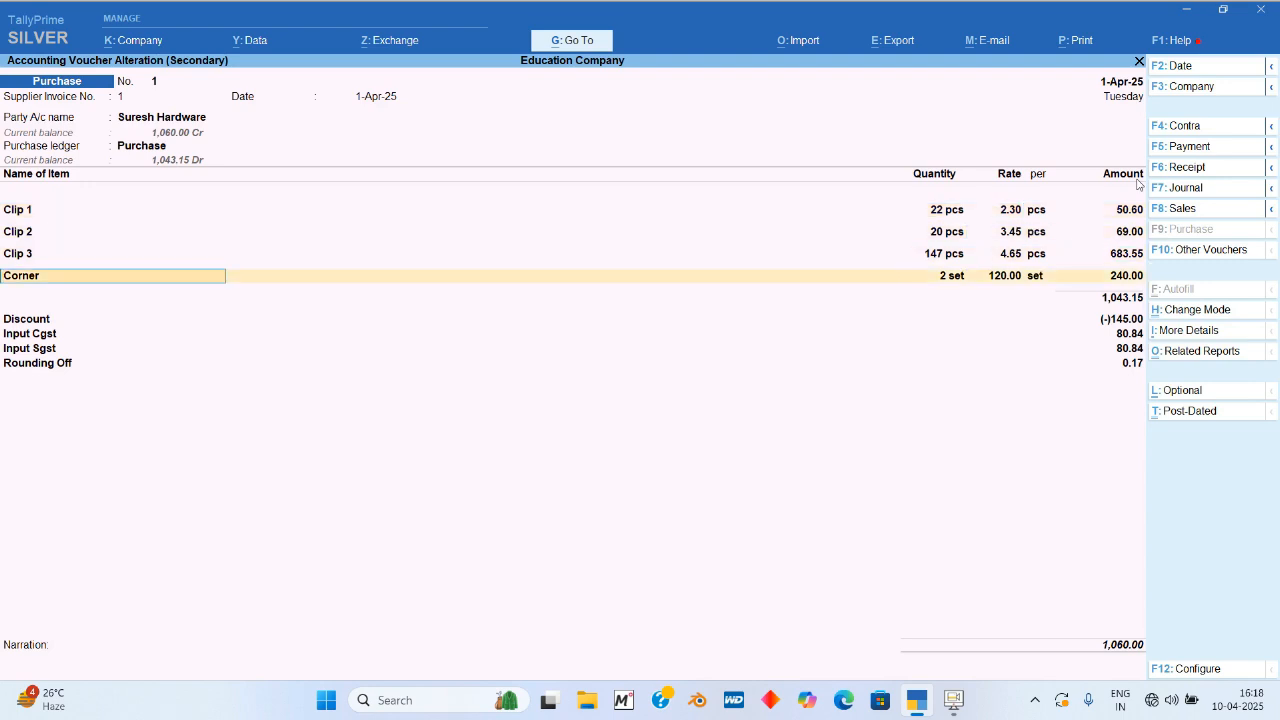
Step: Open the Discount ledger for alteration from within the purchase voucher
key(Return)
key(BackSpace)
key(ctrl+Return)
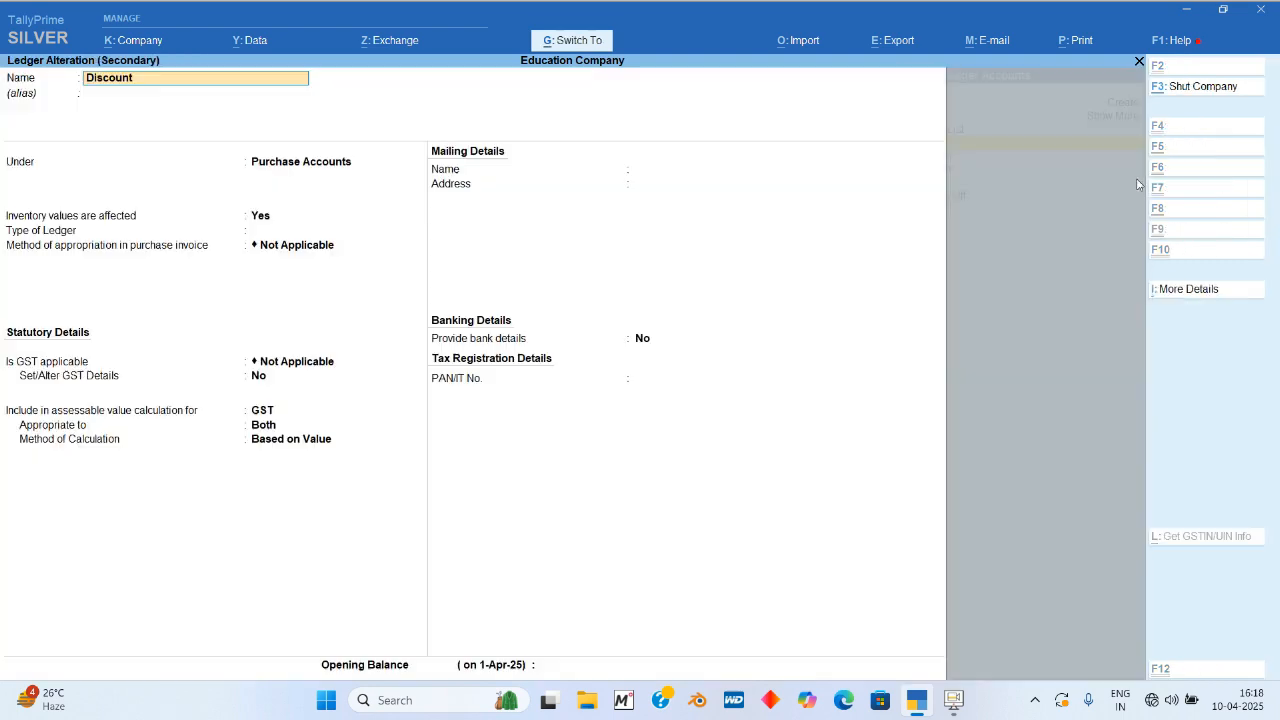
Step: Keep the Discount ledger's details up to the method of appropriation and check the ledger configuration options without changing them
key(Return)
key(Return)
key(Return)
key(Return)
key(Return)
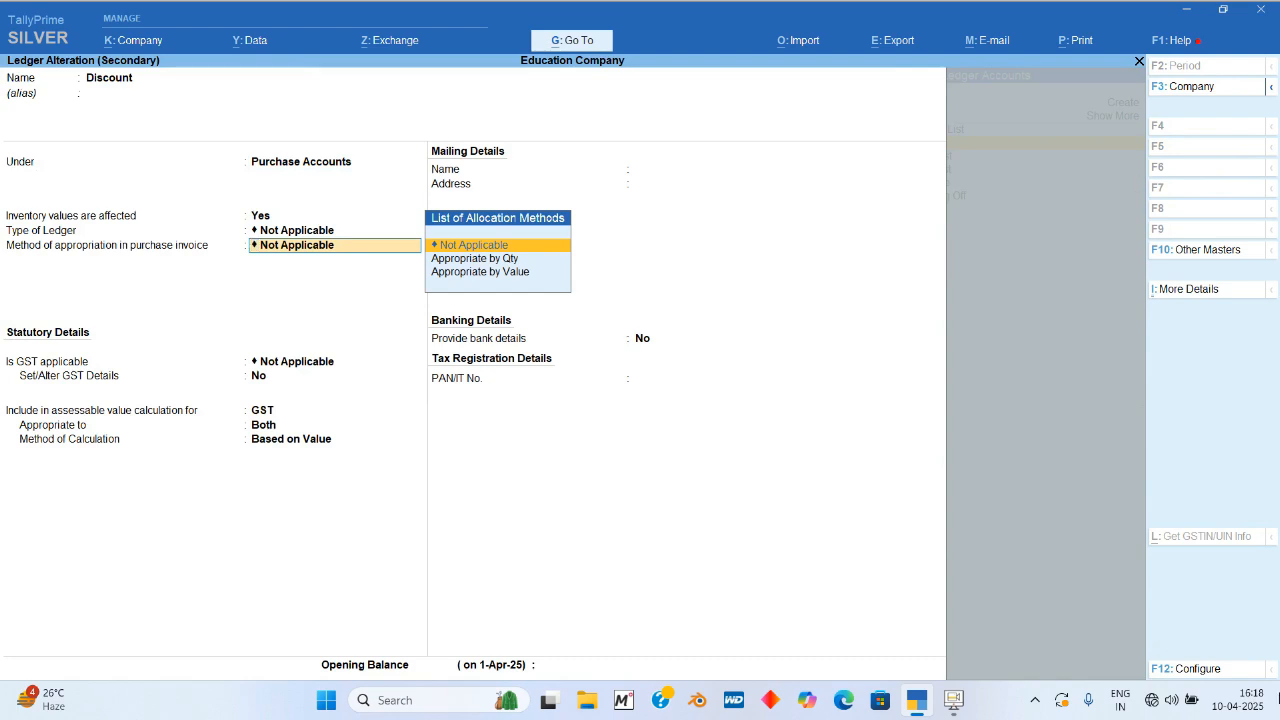
click(1226, 672)
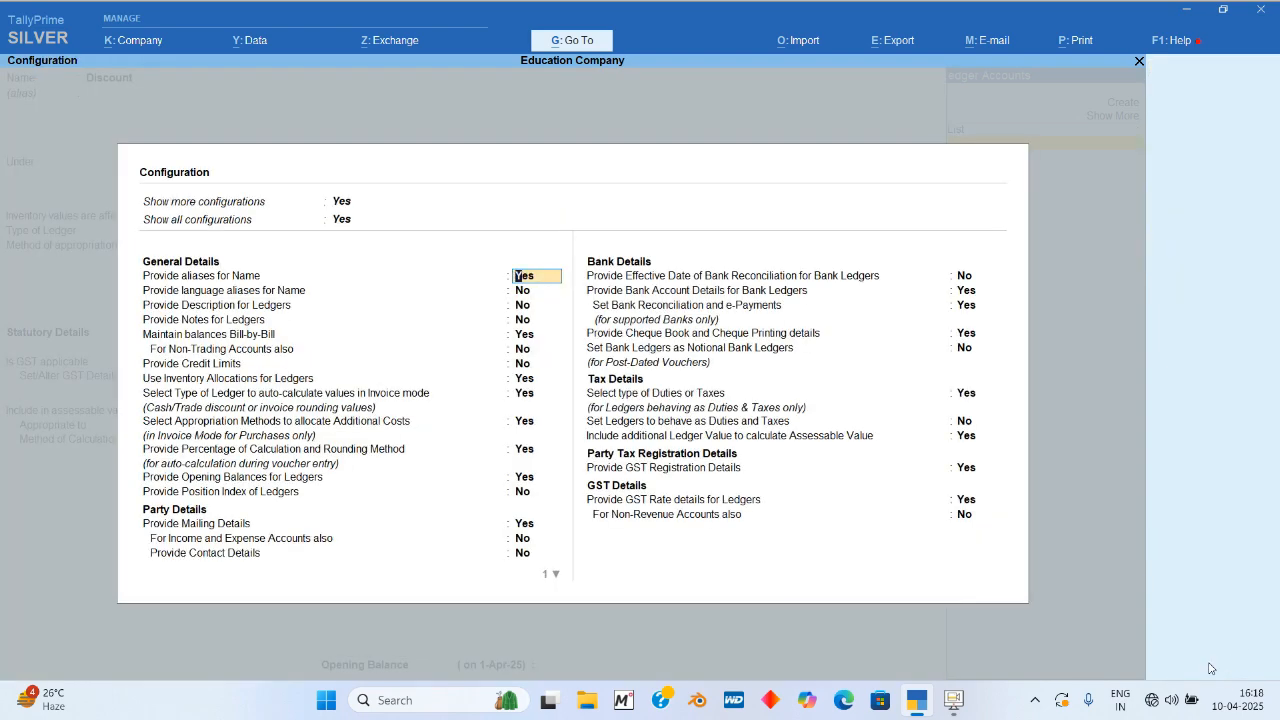
key(Escape)
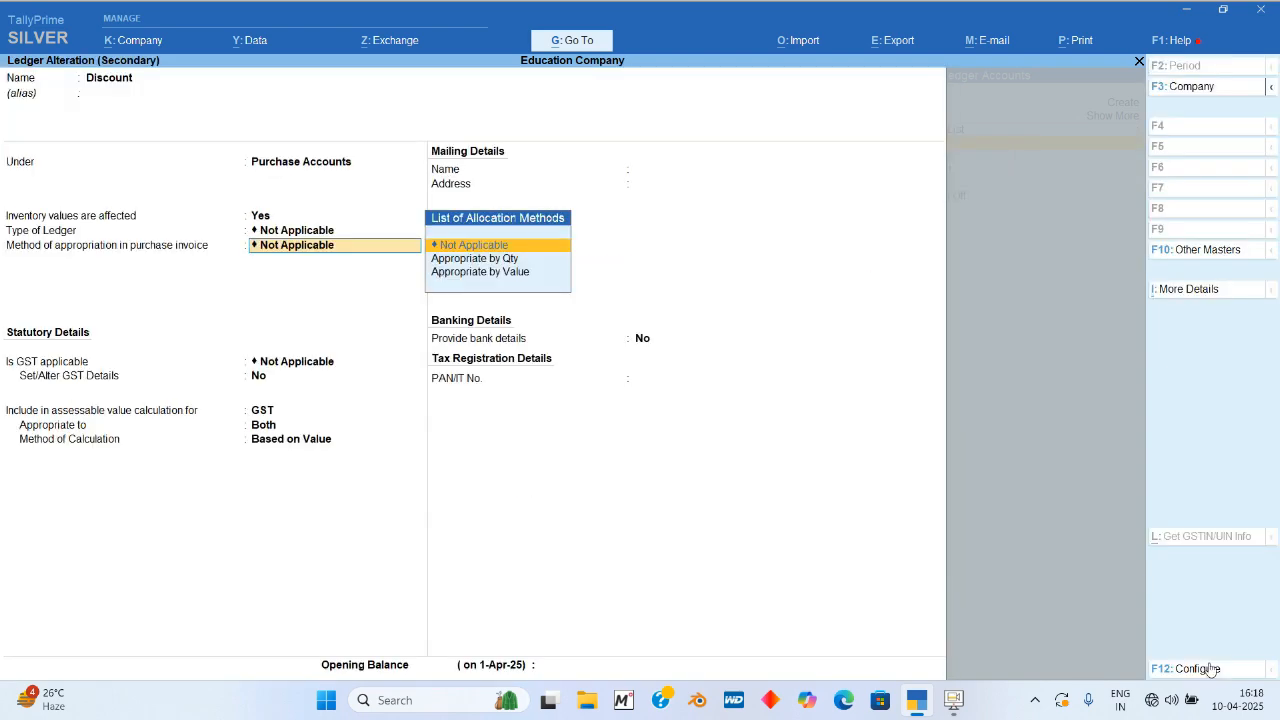
Step: Set the Discount ledger's method of appropriation in purchase invoice to Appropriate by Value and save the ledger
key(Down)
key(Down)
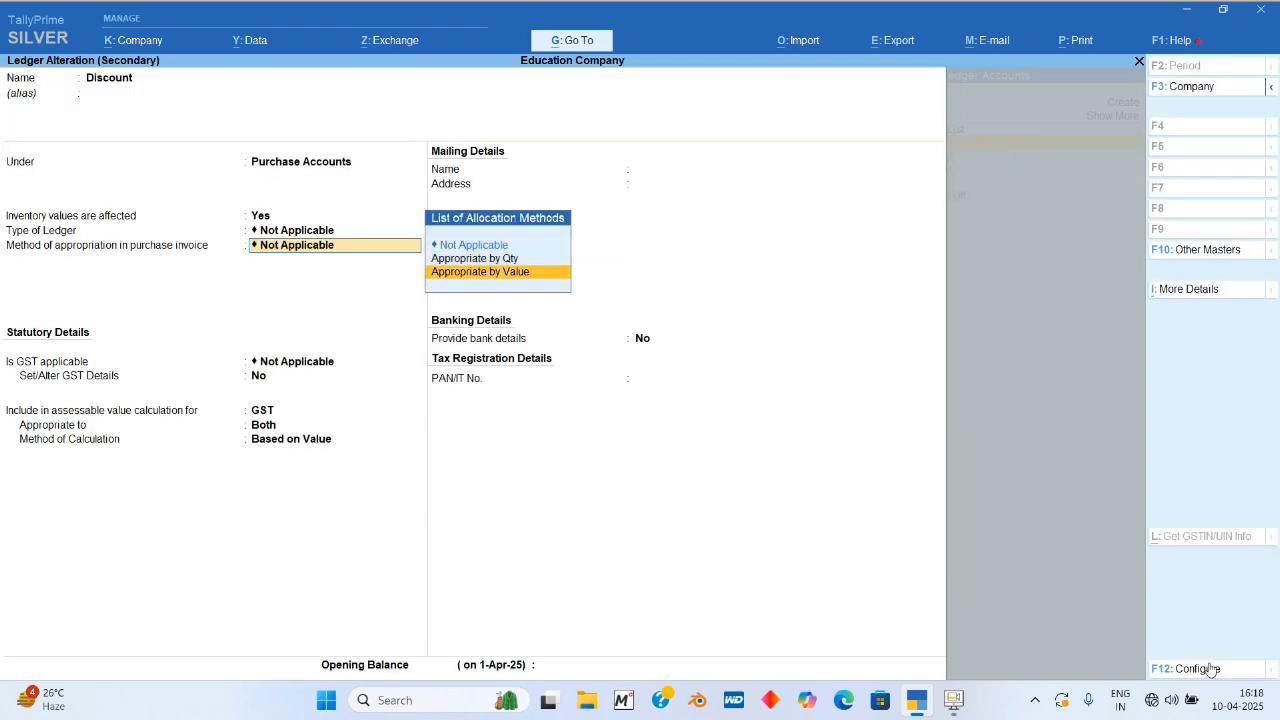
key(Return)
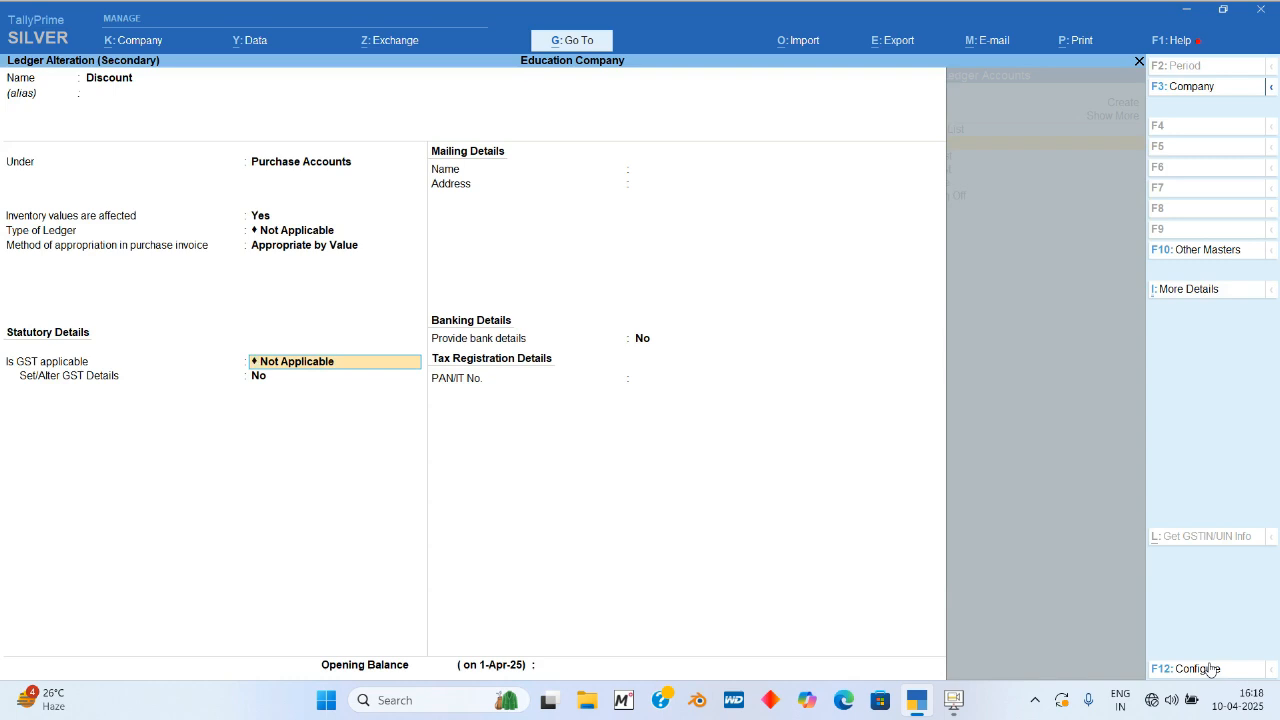
key(Return)
key(Return)
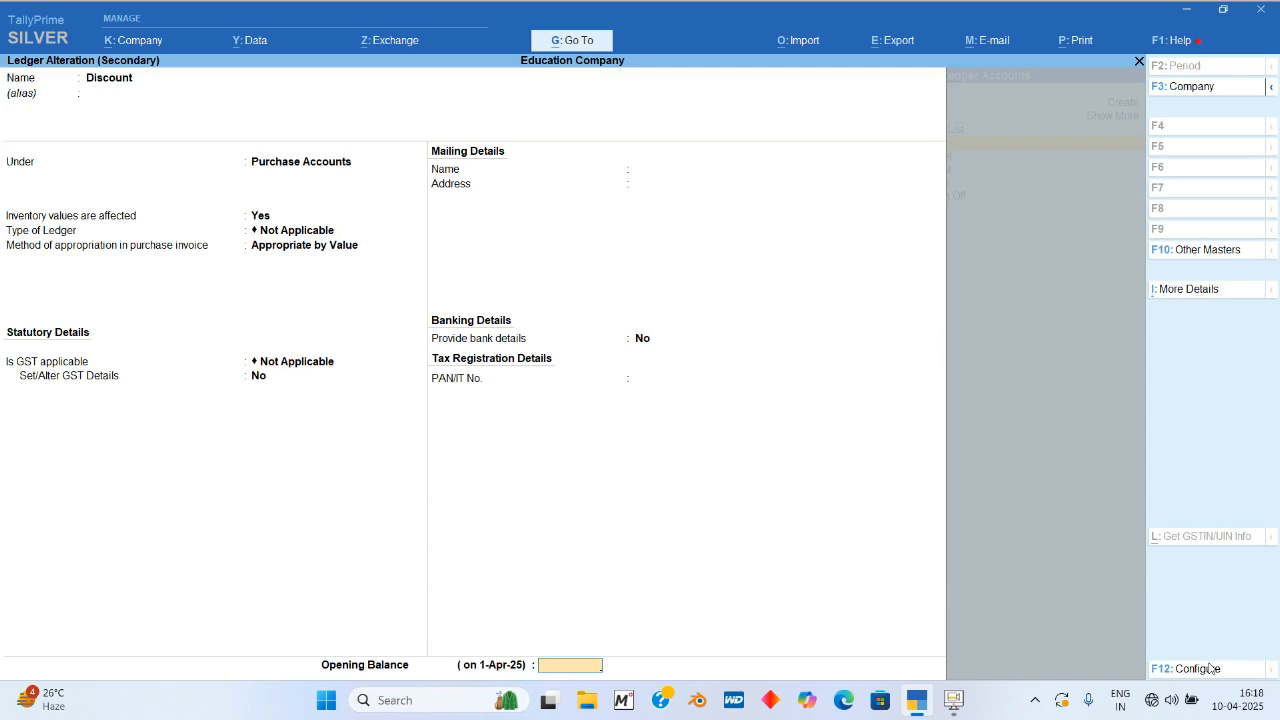
key(Return)
key(Return)
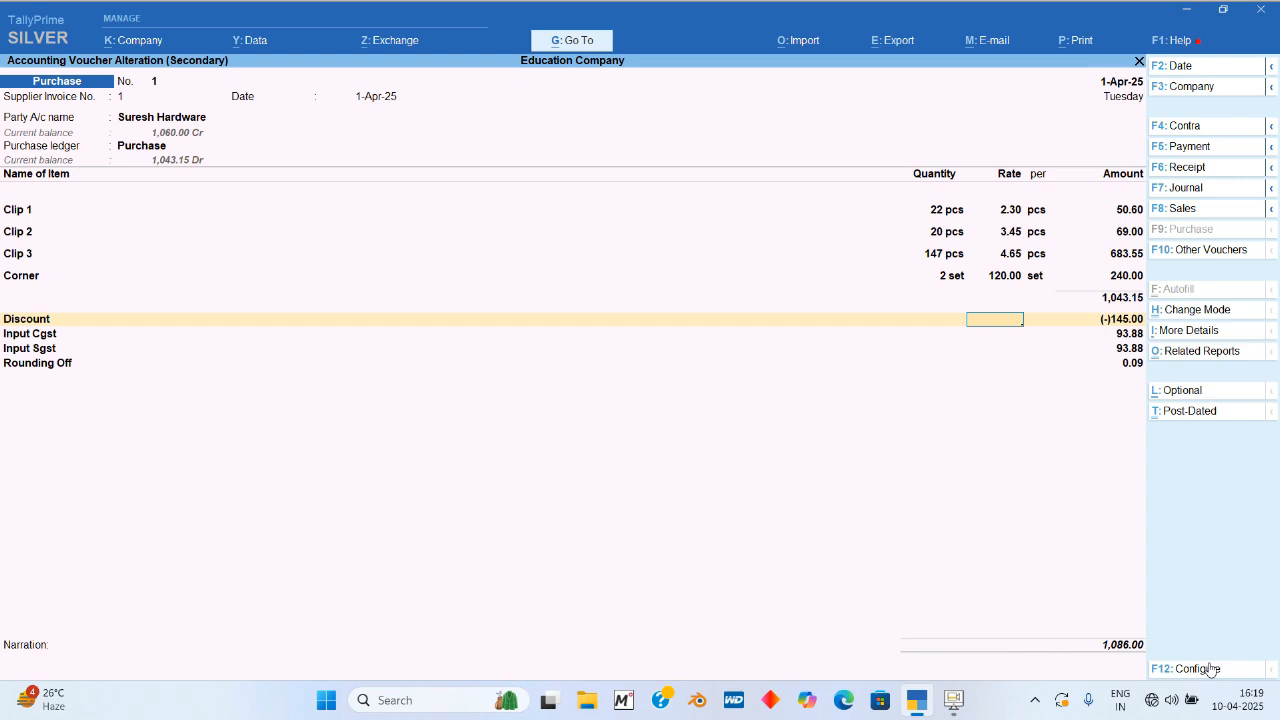
Step: Go back to the Discount line in the purchase voucher and reopen its ledger for alteration
key(Return)
key(BackSpace)
key(BackSpace)
key(Return)
key(BackSpace)
key(ctrl+Return)
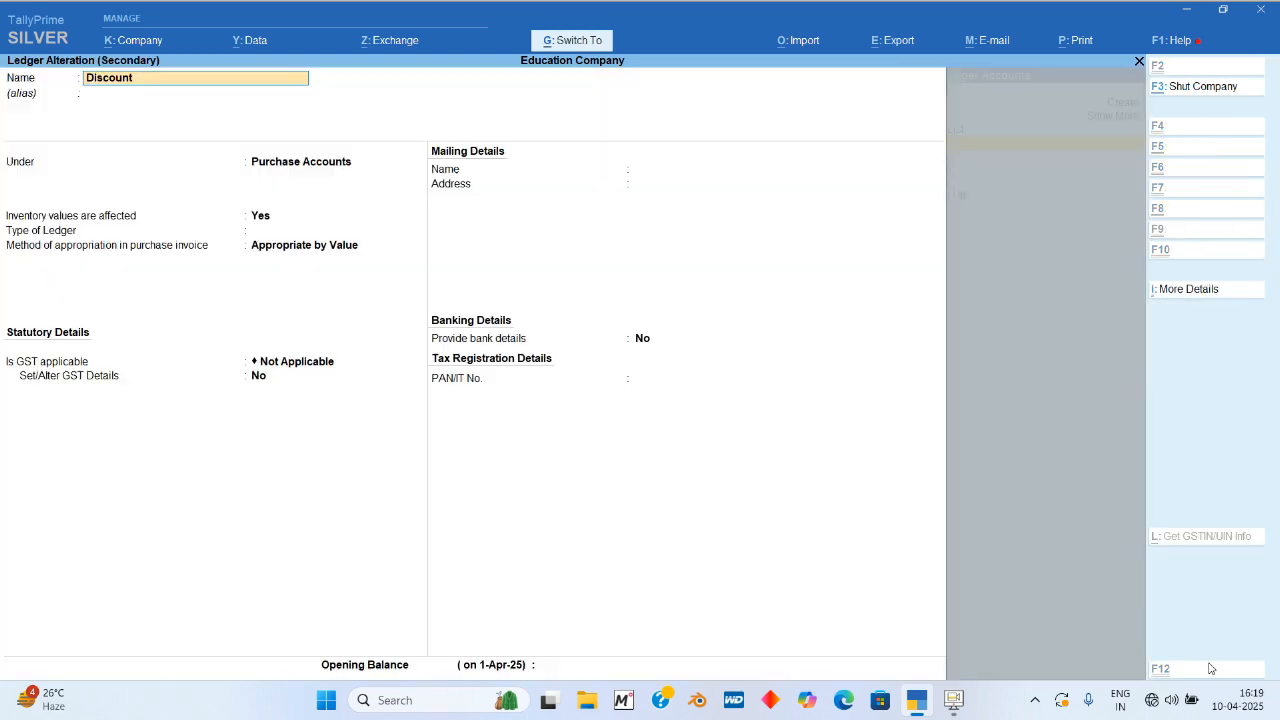
Step: Set the Discount ledger's method of appropriation in purchase invoice to Not Applicable
key(Return)
key(Return)
key(Return)
key(Return)
key(Return)
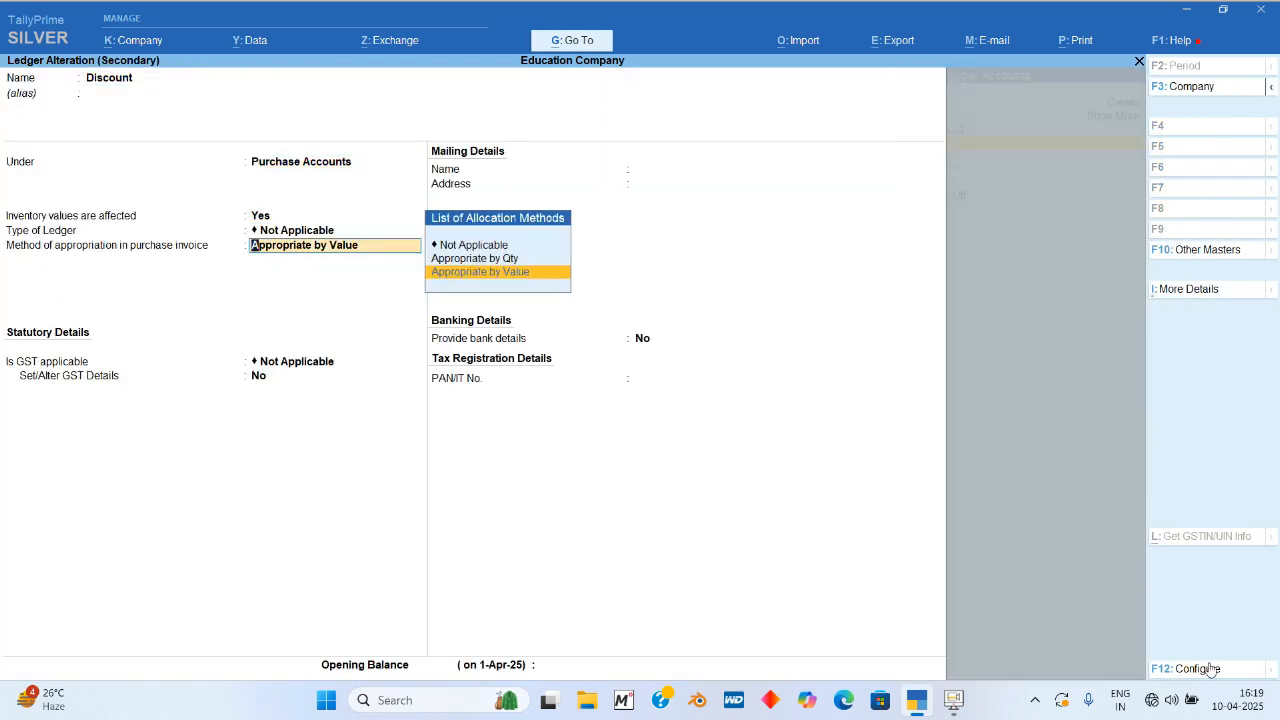
key(Up)
key(Up)
key(Return)
Step: Include the Discount ledger in assessable value calculation for GST, appropriate to Both, calculated Based on Value, and save it
key(Return)
key(Down)
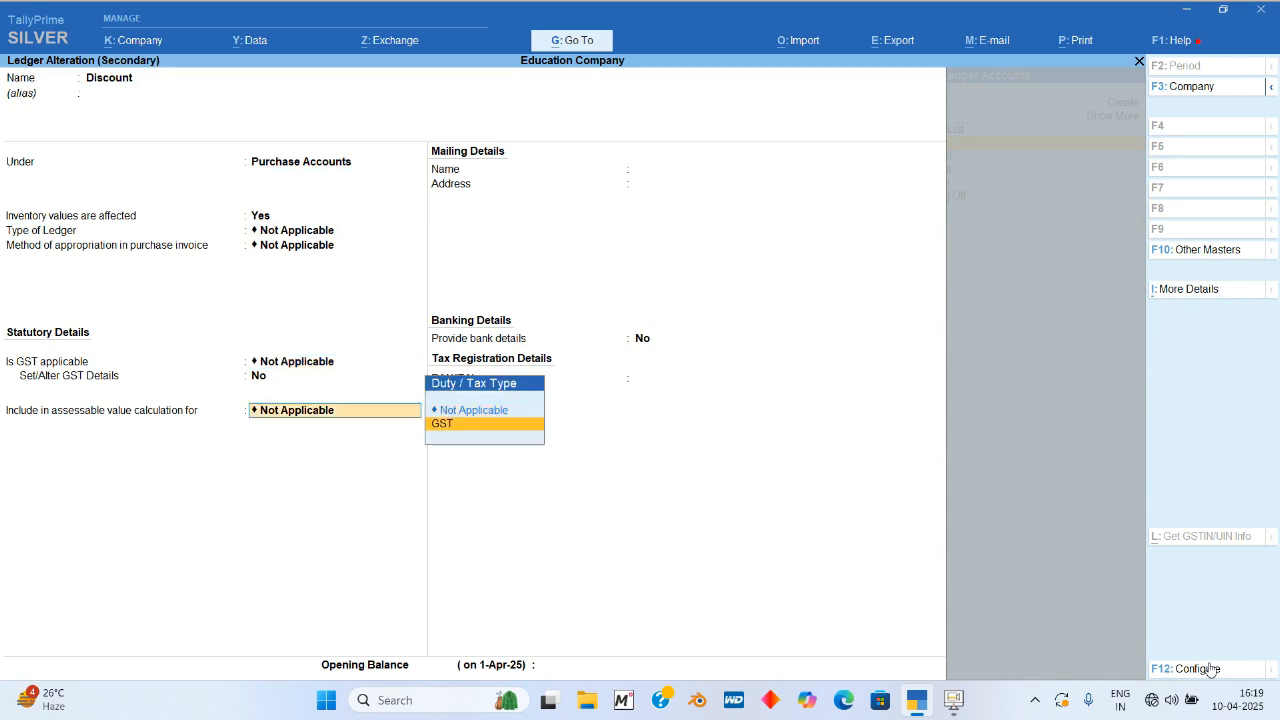
key(Return)
key(Up)
key(Return)
key(Return)
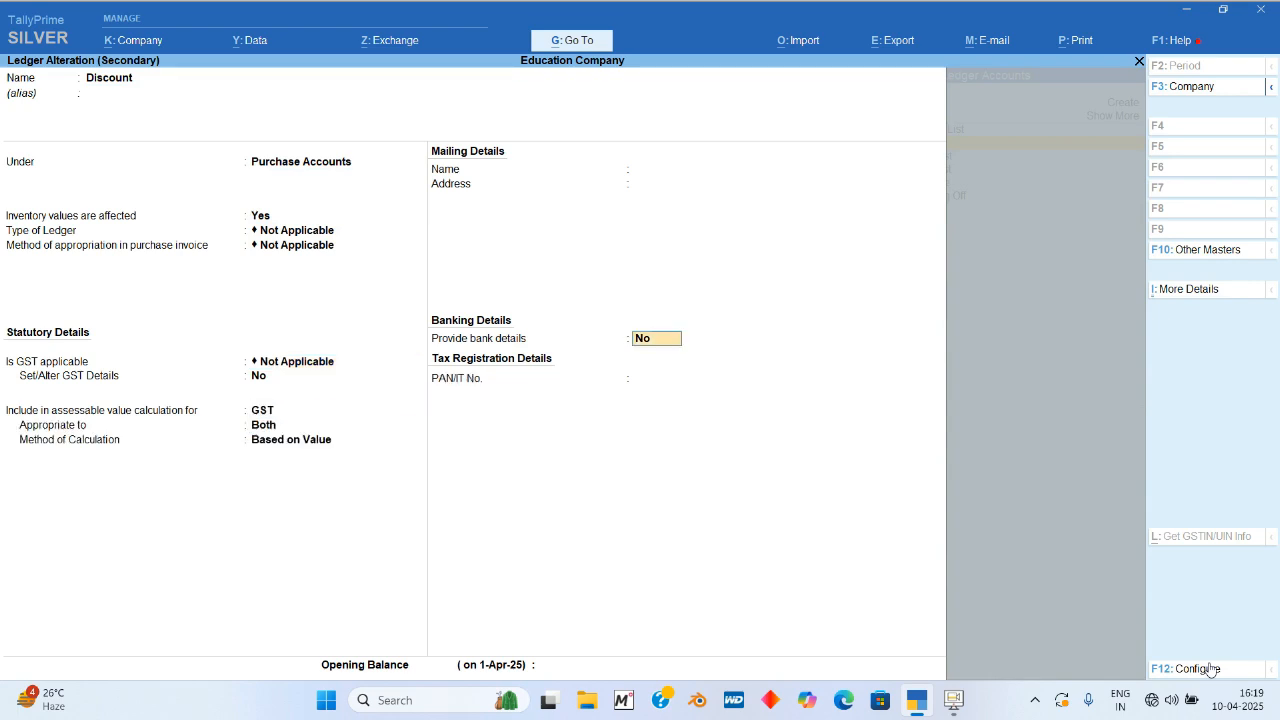
key(ctrl+a)
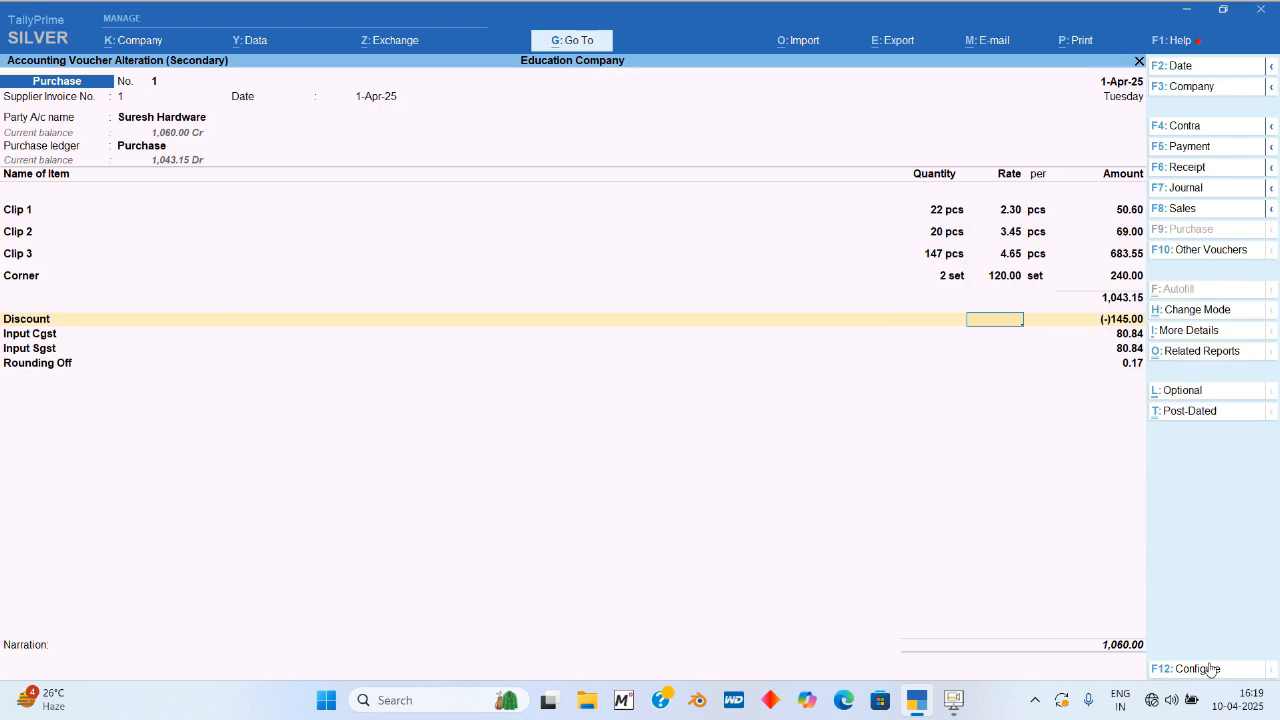
Step: Open the Purchase Accounts group for alteration from within the Discount ledger
key(BackSpace)
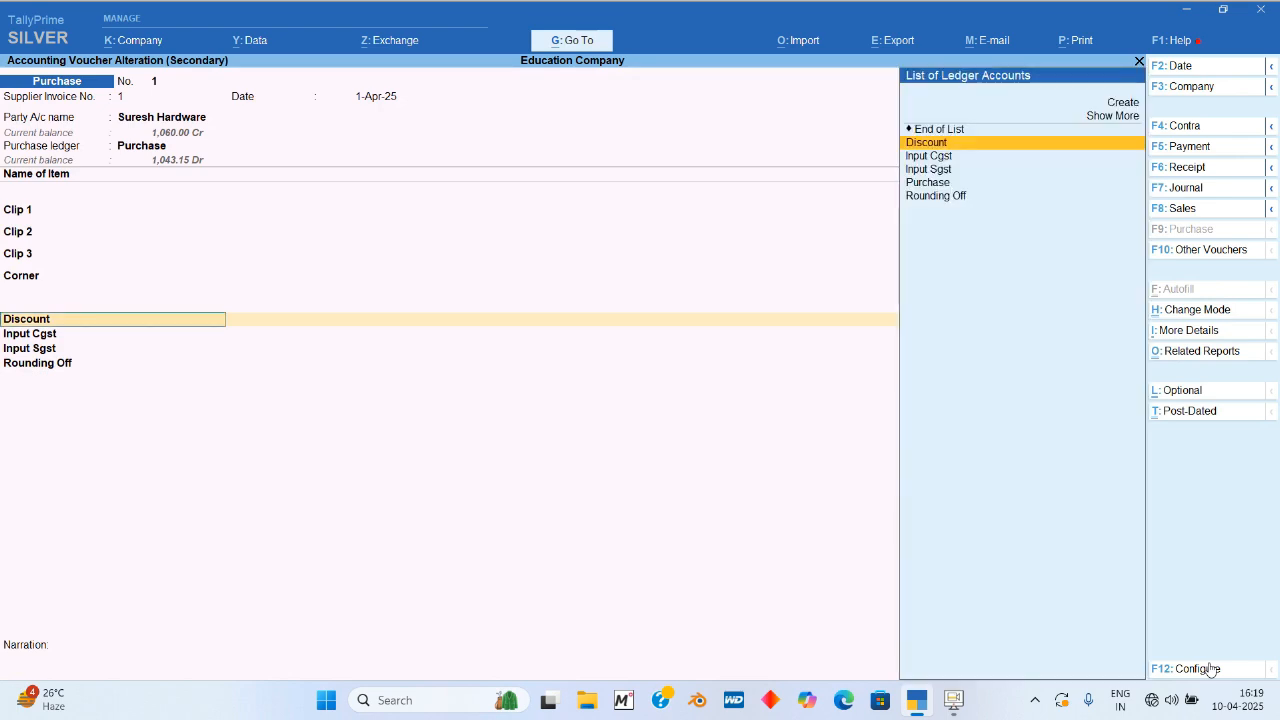
key(ctrl+Return)
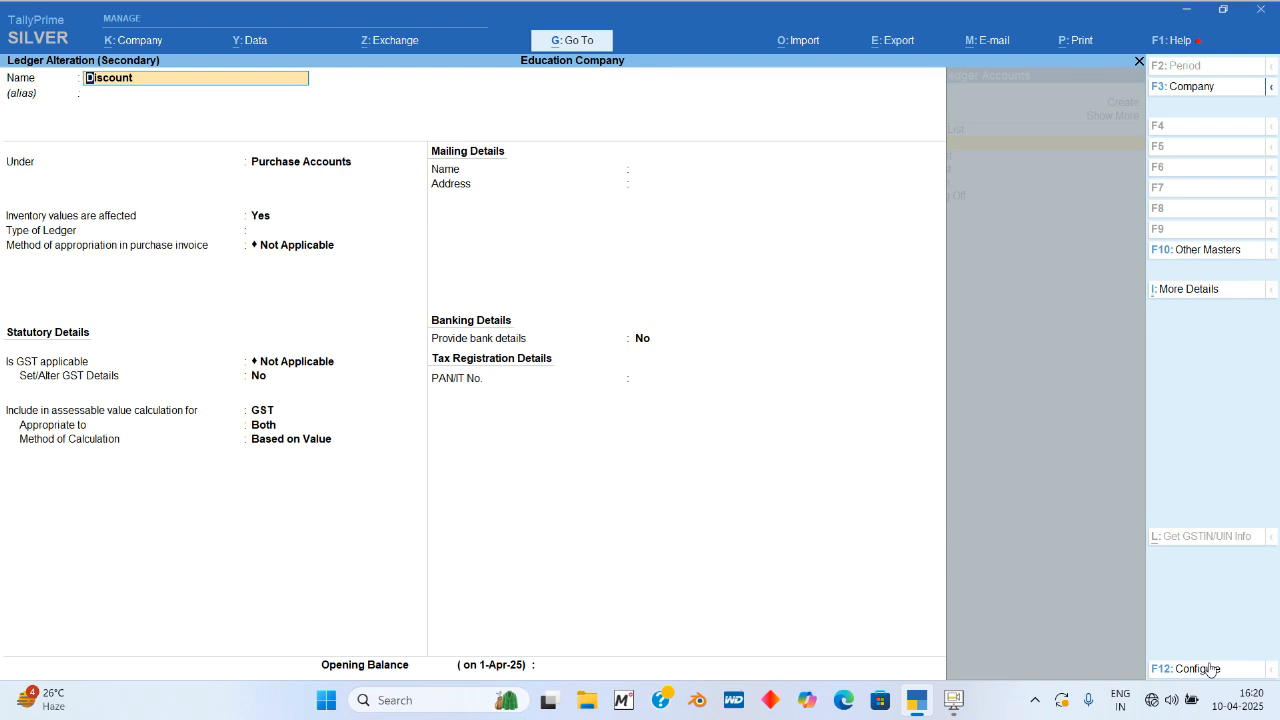
key(Return)
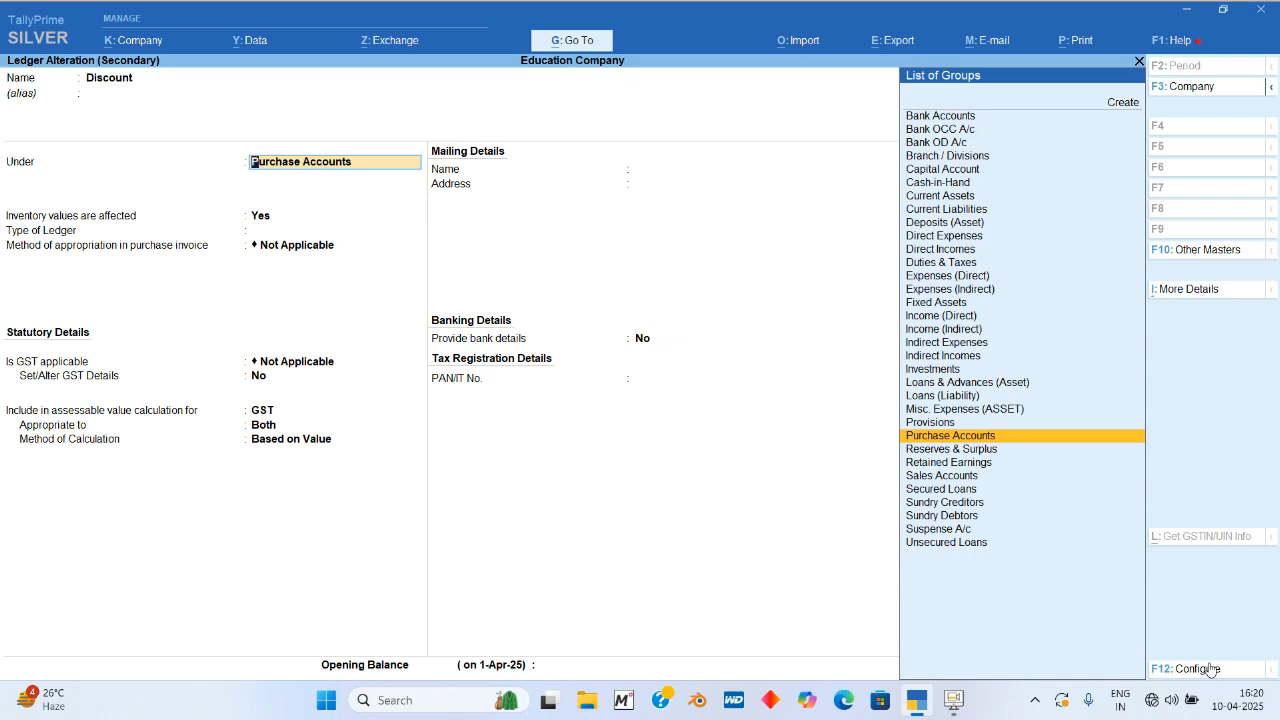
key(ctrl+Return)
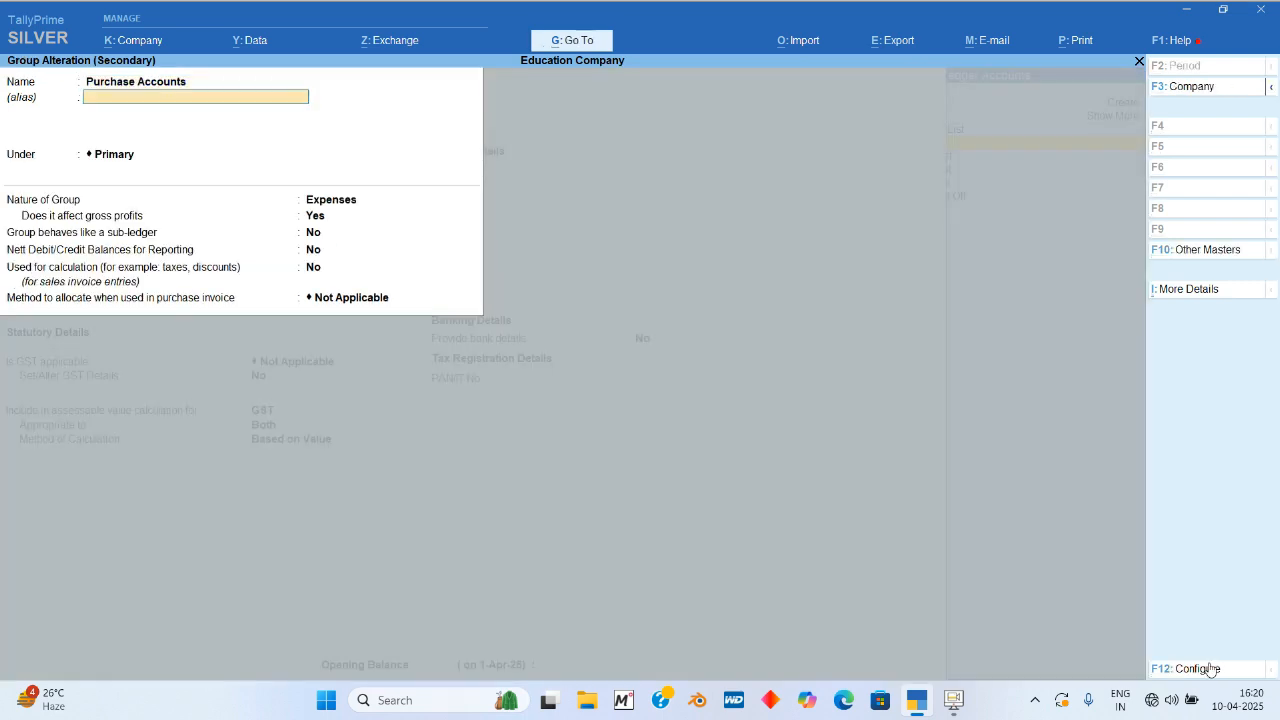
Step: Set the Purchase Accounts group's method to allocate when used in purchase invoice to Appropriate by Value and save the group
key(Return)
key(Return)
key(Return)
key(Return)
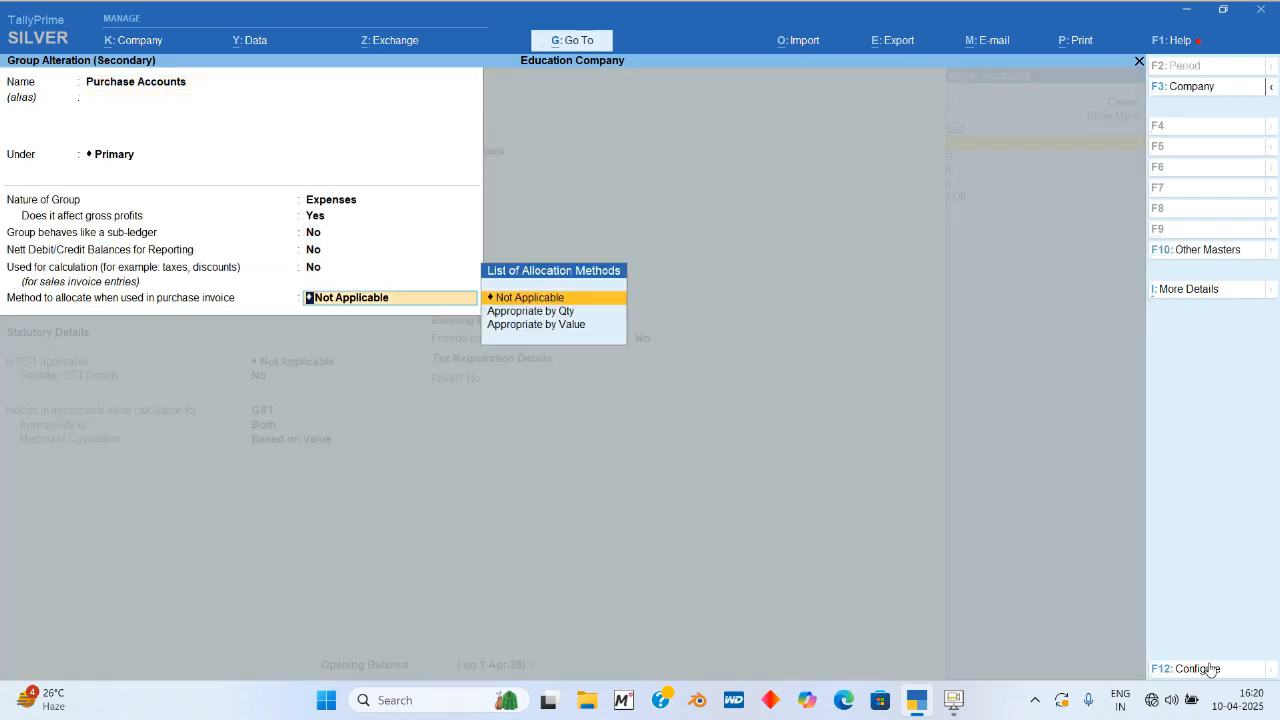
key(Down)
key(Down)
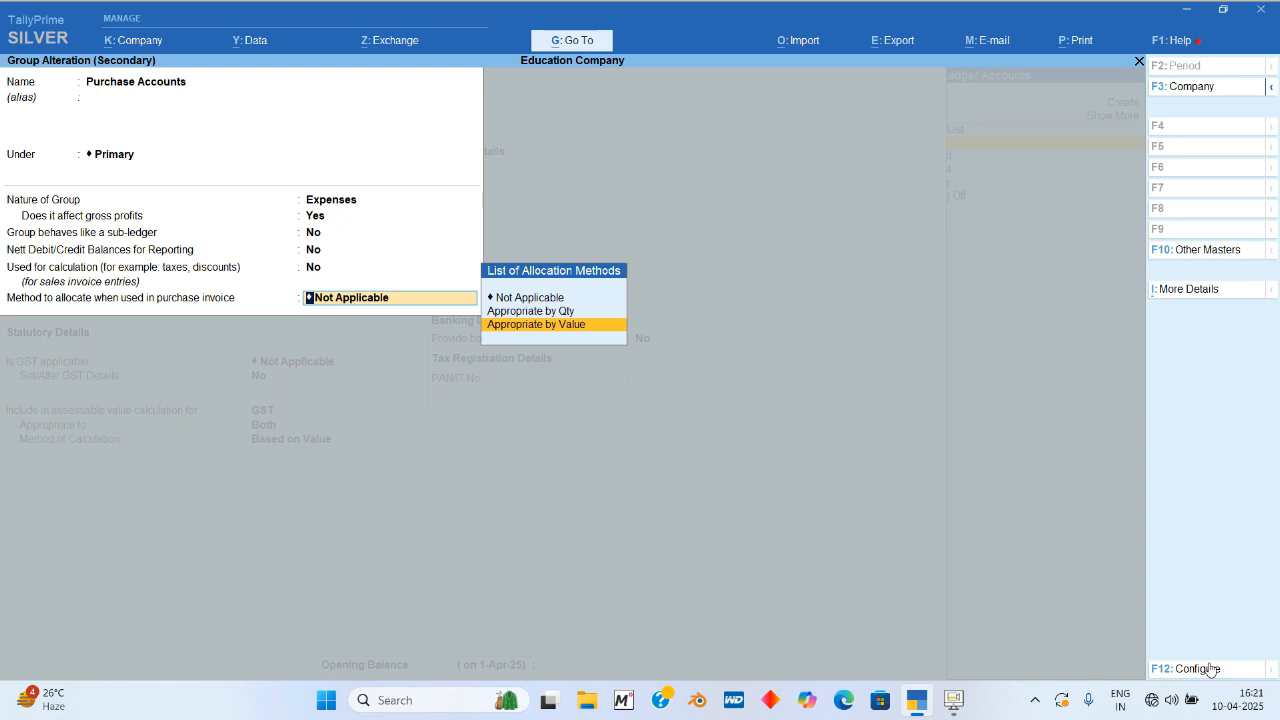
key(Return)
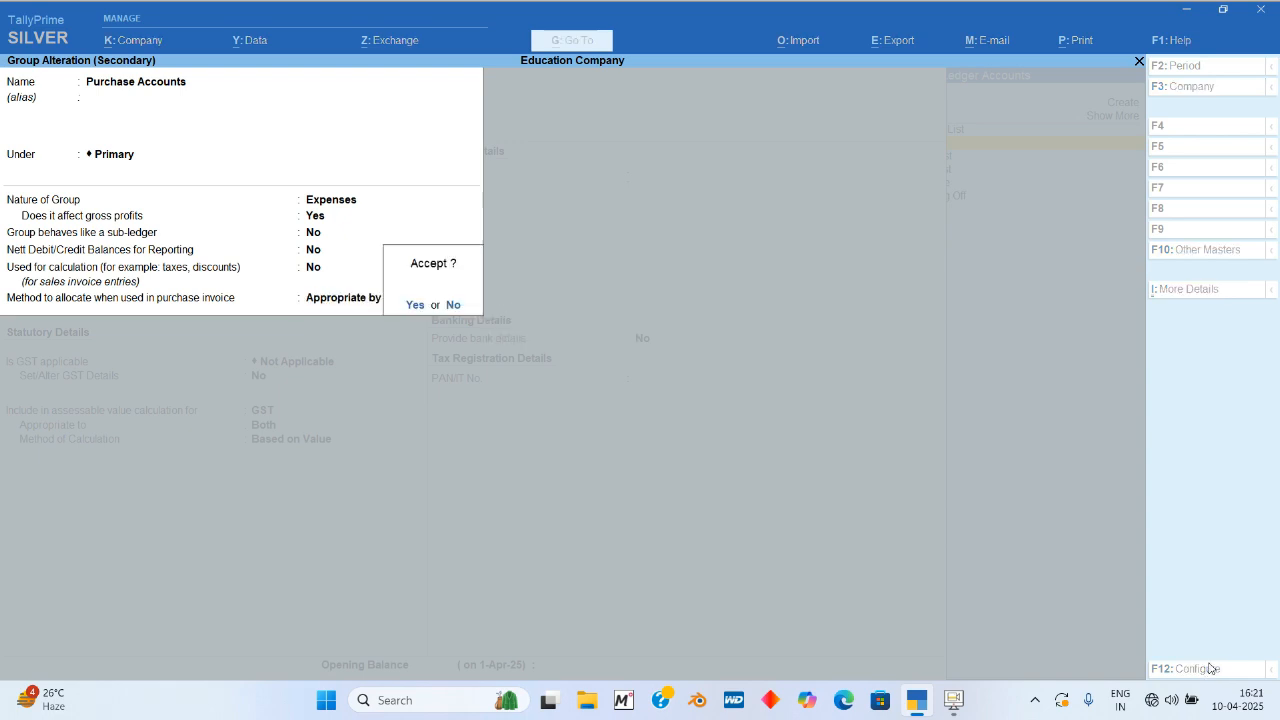
key(Return)
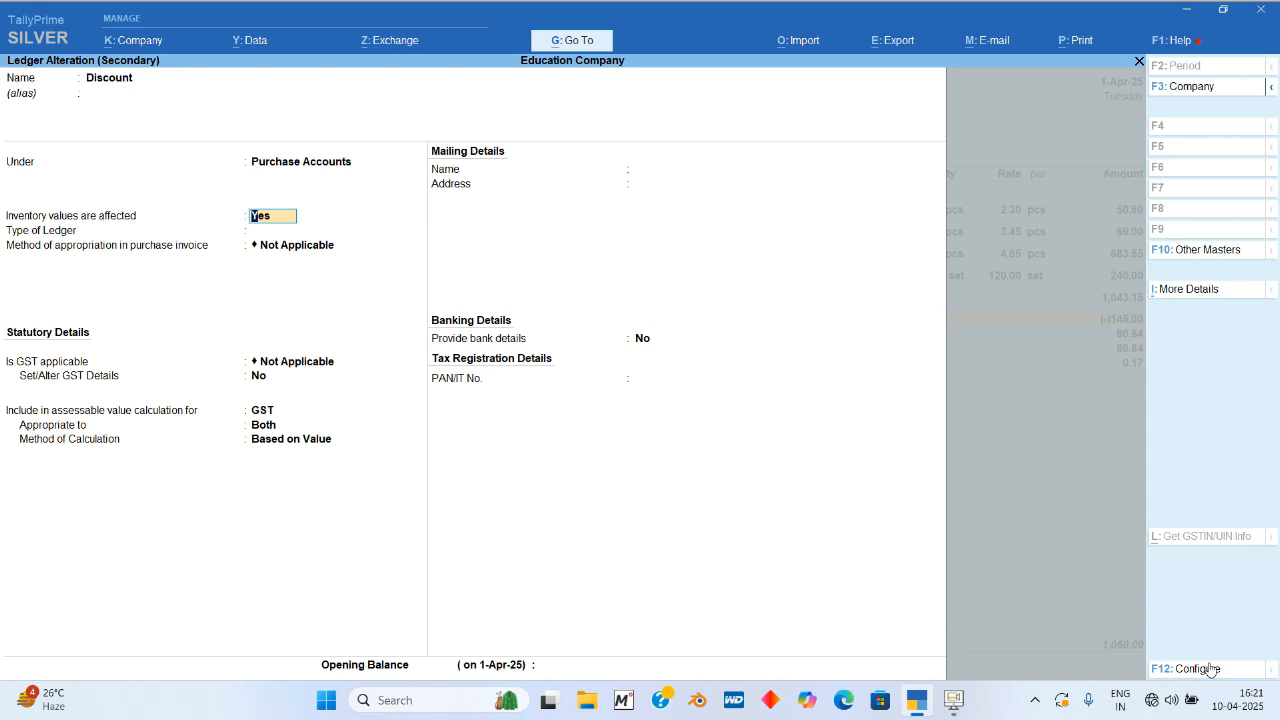
Step: Keep the Discount ledger's remaining inventory, GST and opening balance settings and save the ledger
key(Return)
key(Return)
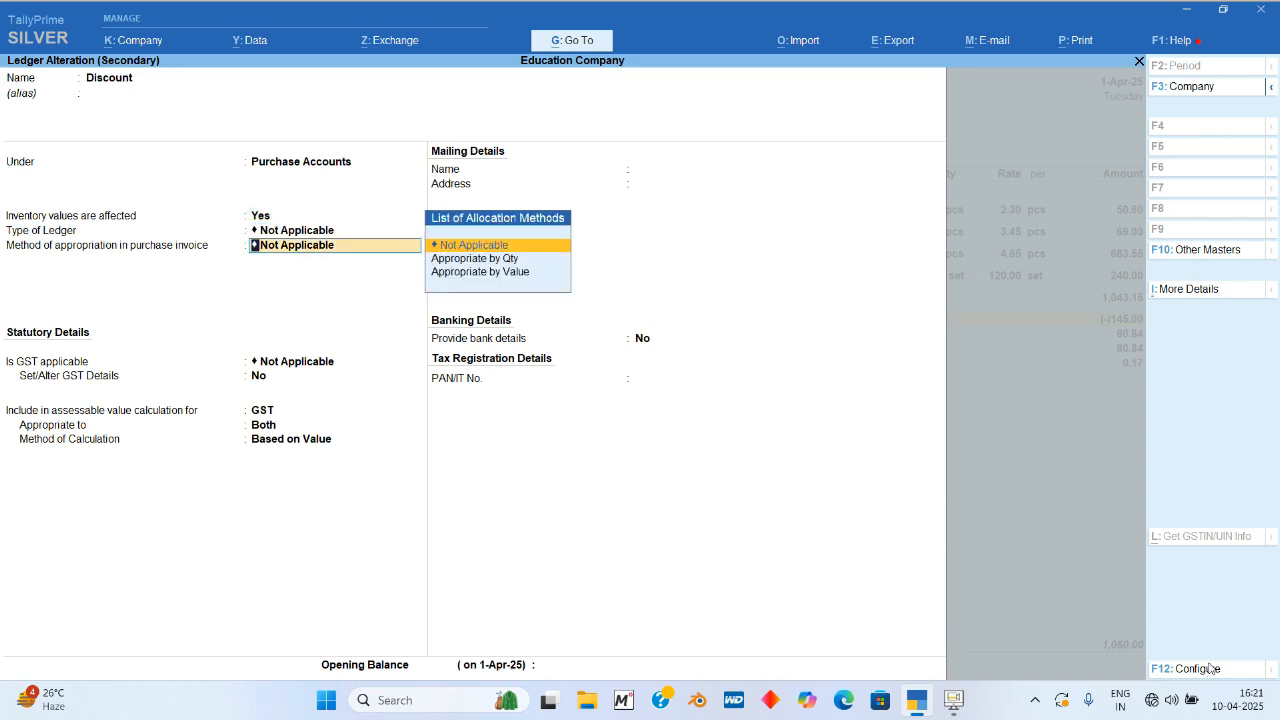
key(Return)
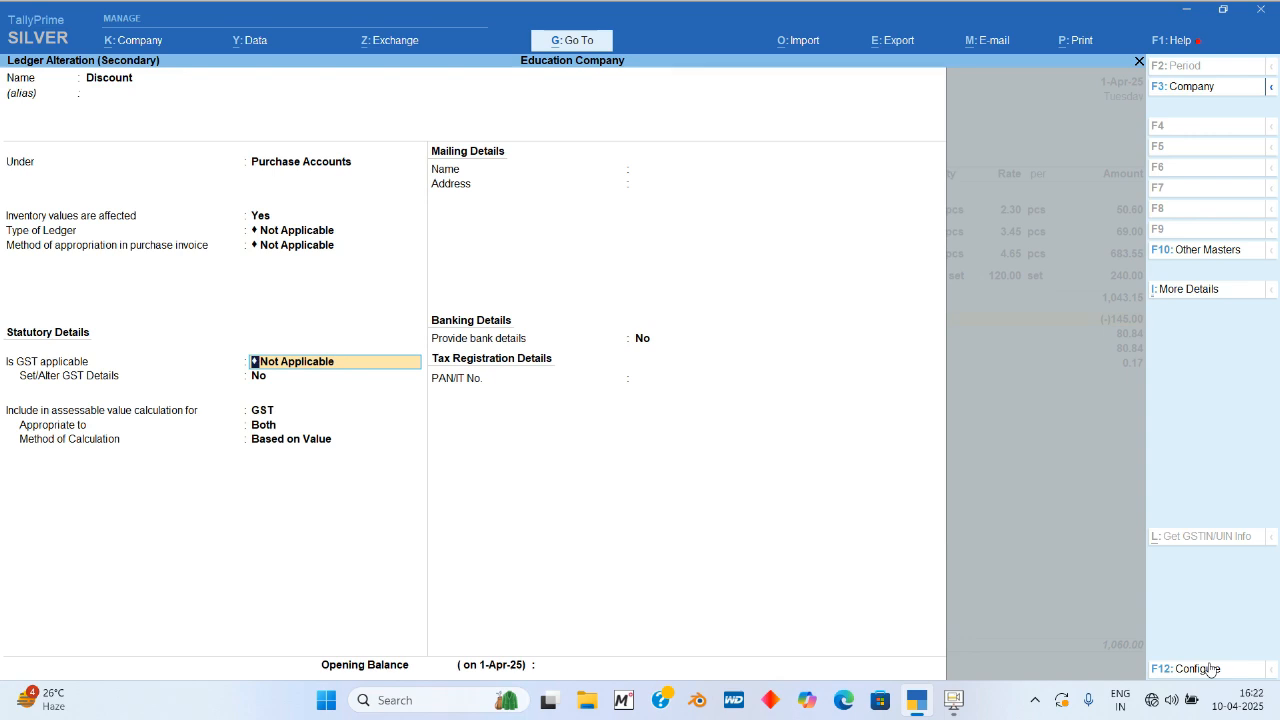
key(Return)
key(Return)
key(Return)
key(Return)
key(Return)
key(Return)
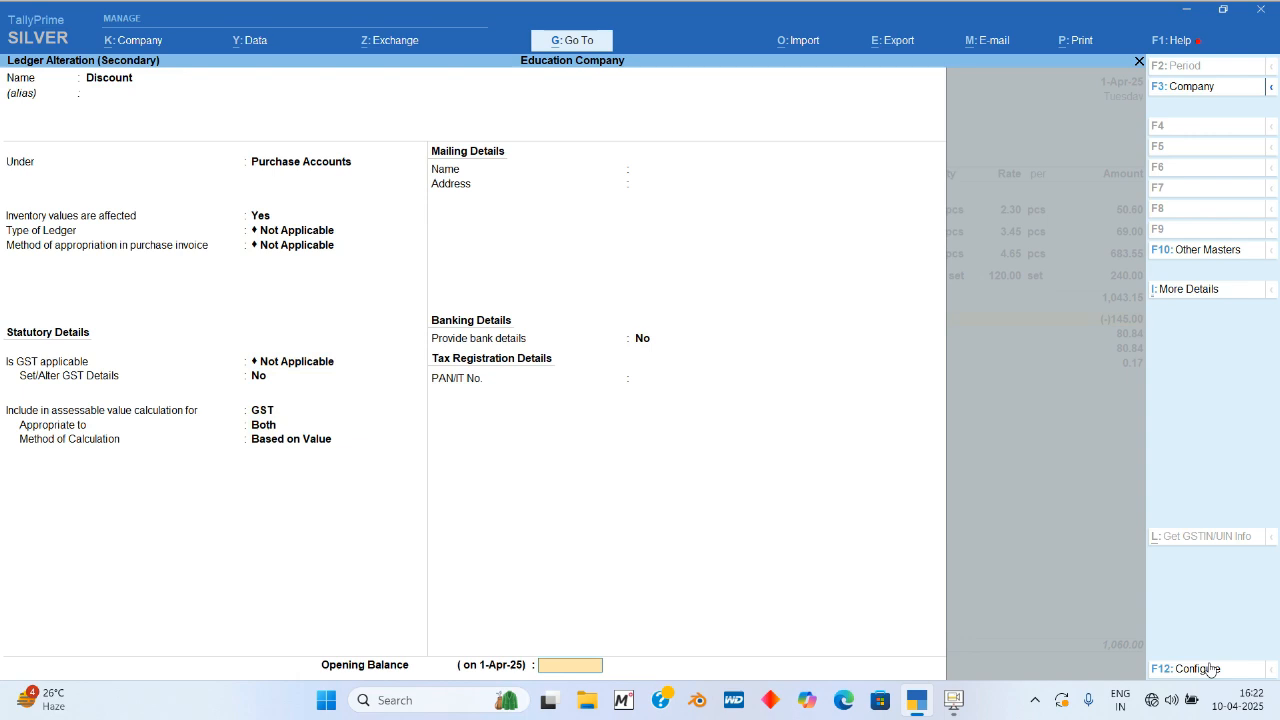
key(Return)
key(Return)
Step: Advance through the purchase voucher's tax and rounding ledgers, keeping their entries, and save the voucher
key(Down)
key(Down)
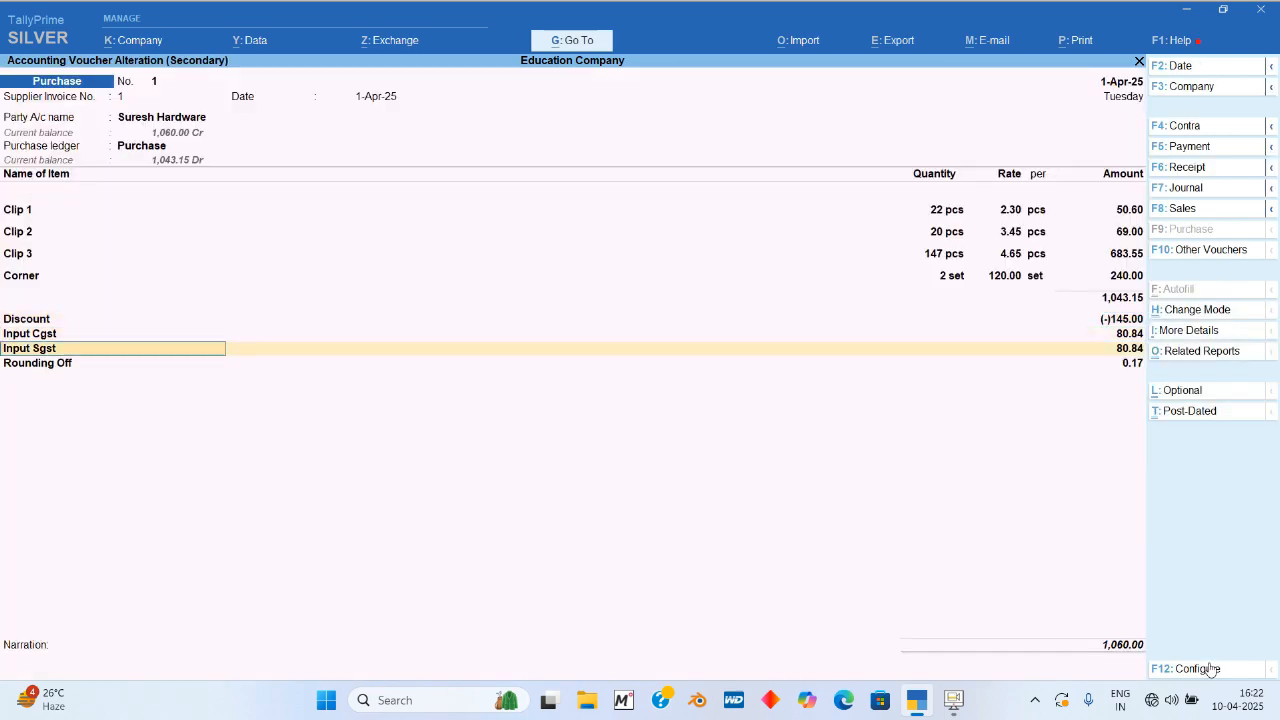
key(Return)
key(Return)
key(Return)
key(Return)
key(Return)
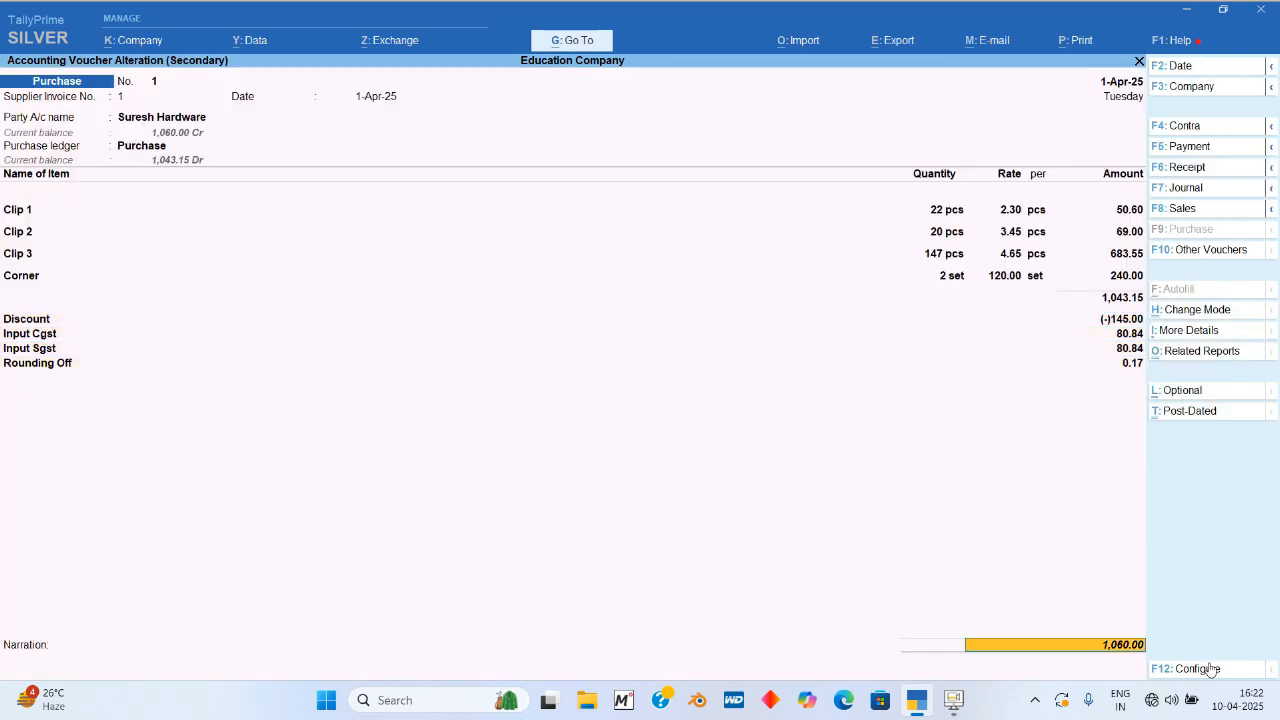
key(Return)
key(Return)
key(Return)
key(Return)
key(Return)
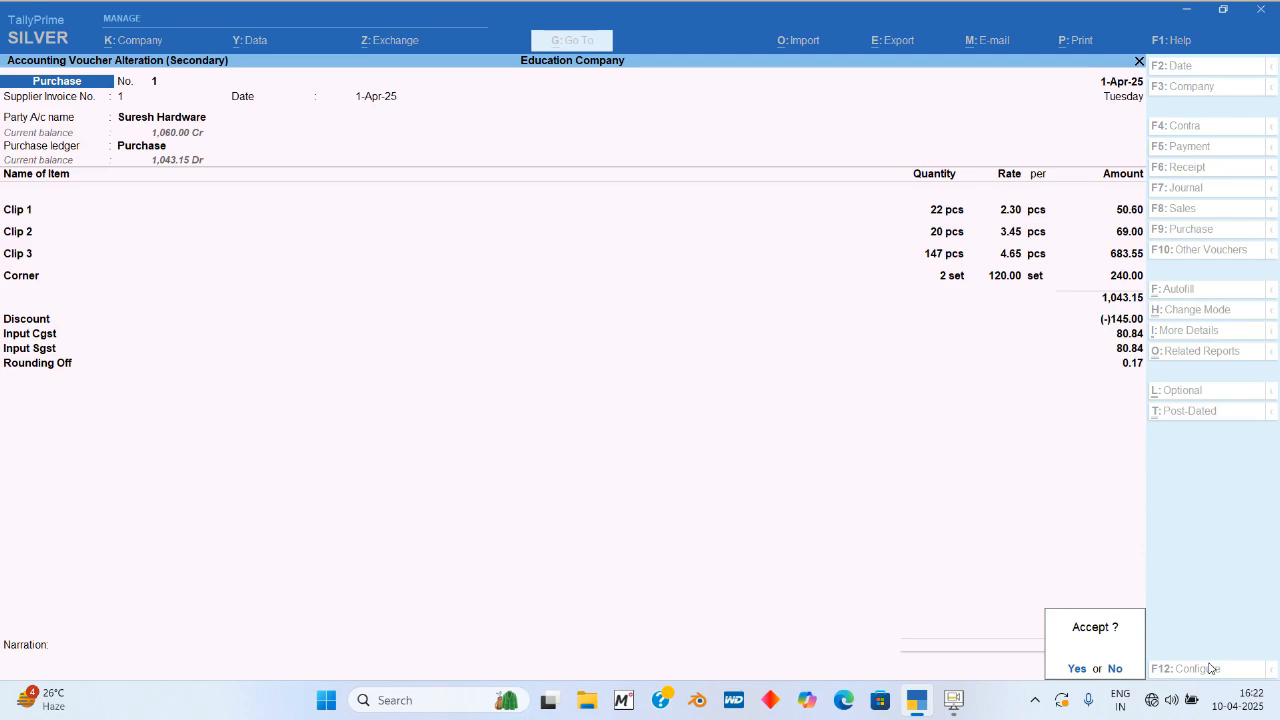
key(Return)
Step: Open the Stock Summary and examine the closing rates and values of Clip 1, Clip 2, Clip 3 and Corner
key(Escape)
key(Escape)
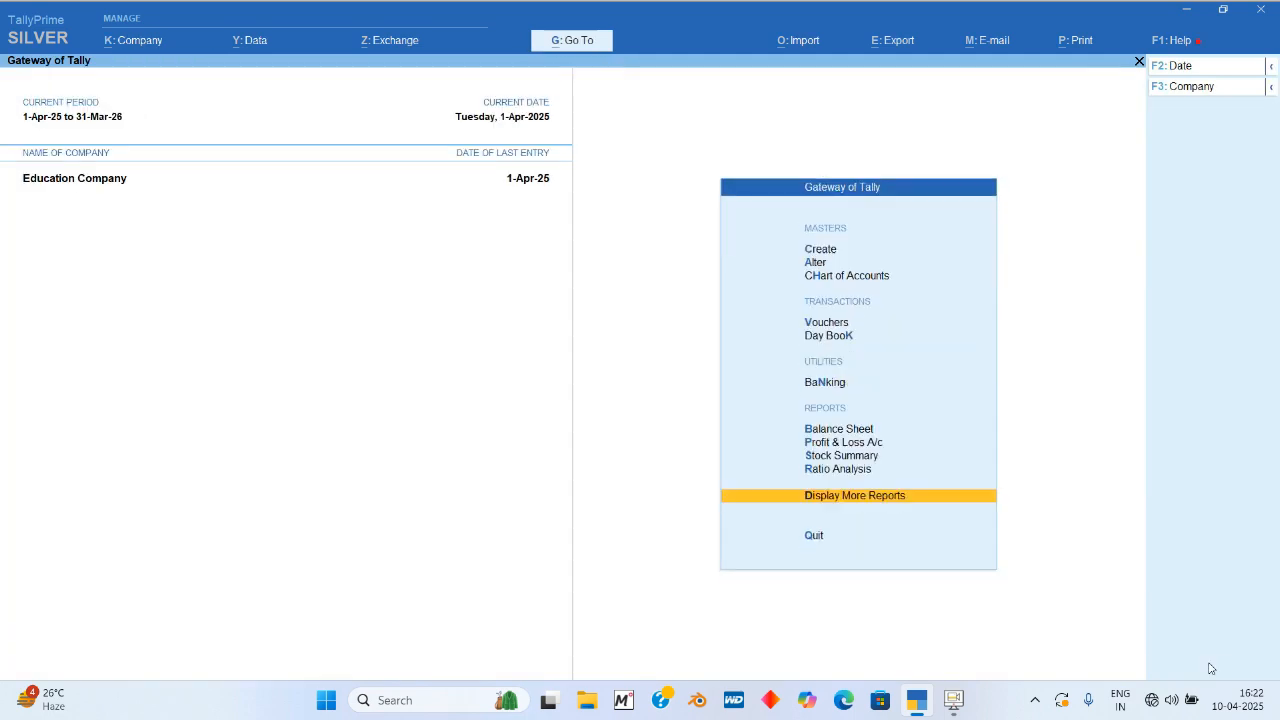
key(Escape)
key(Escape)
key(s)
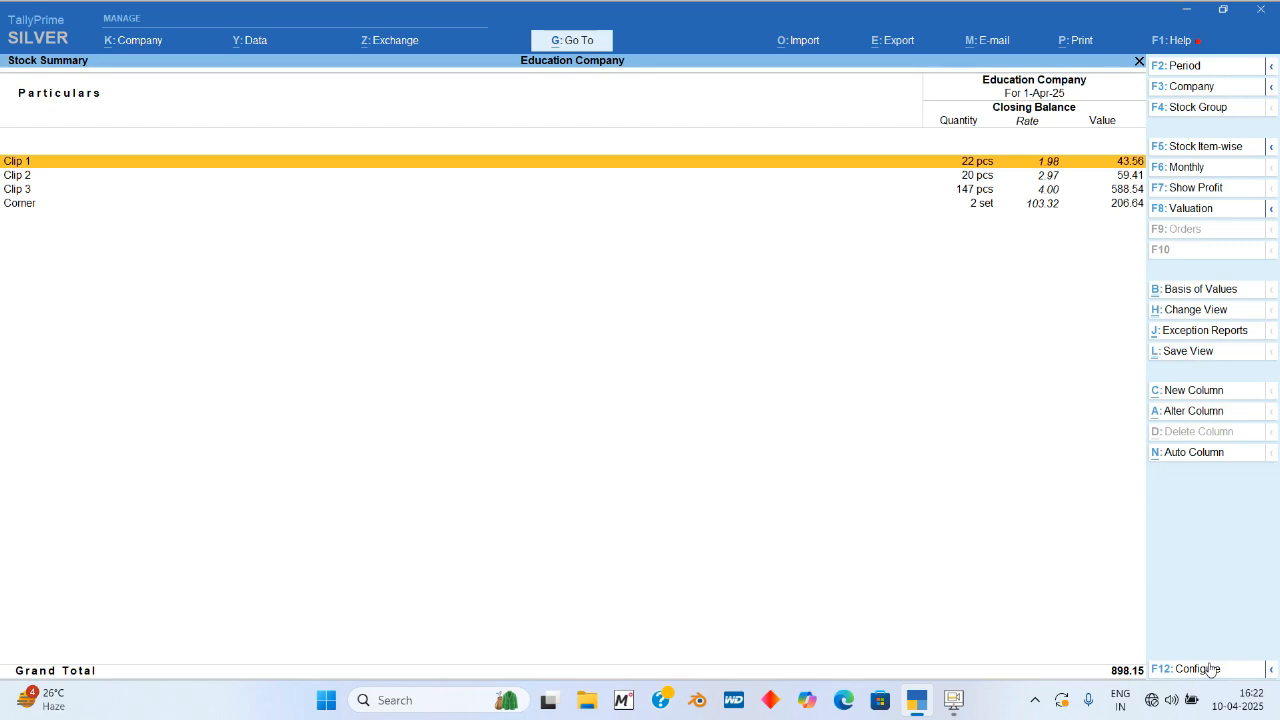
key(Down)
key(Down)
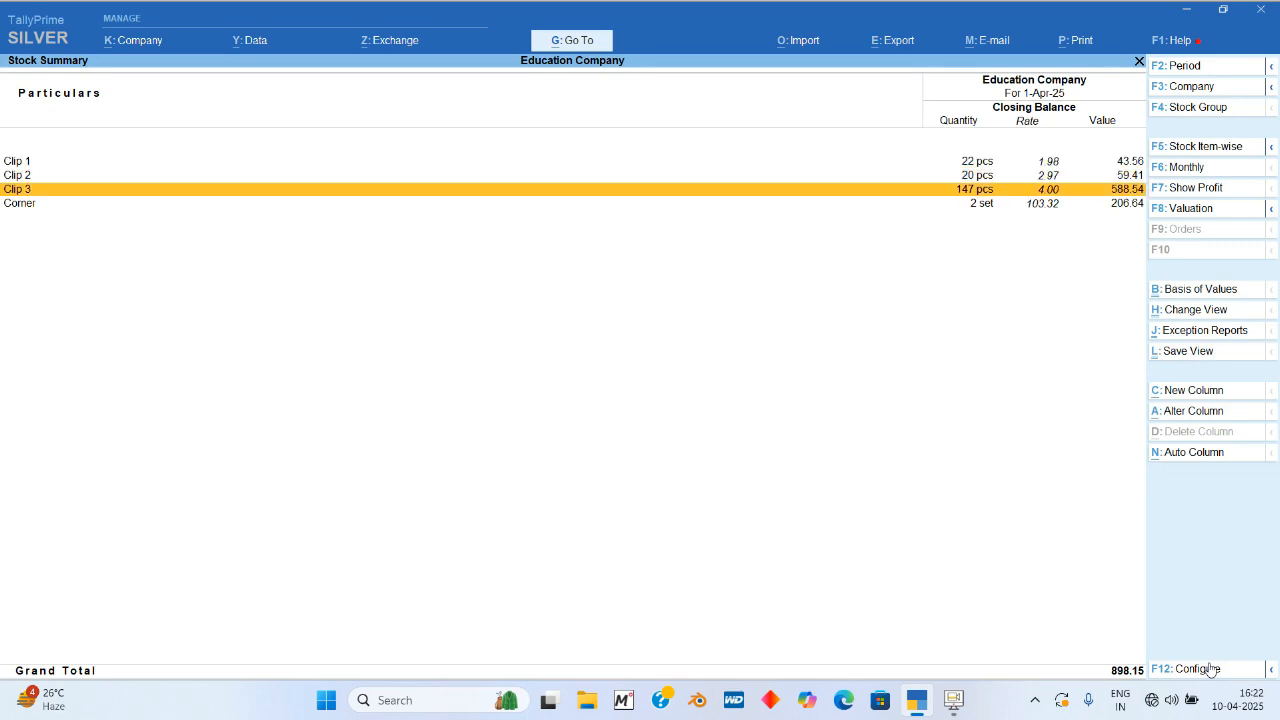
key(Down)
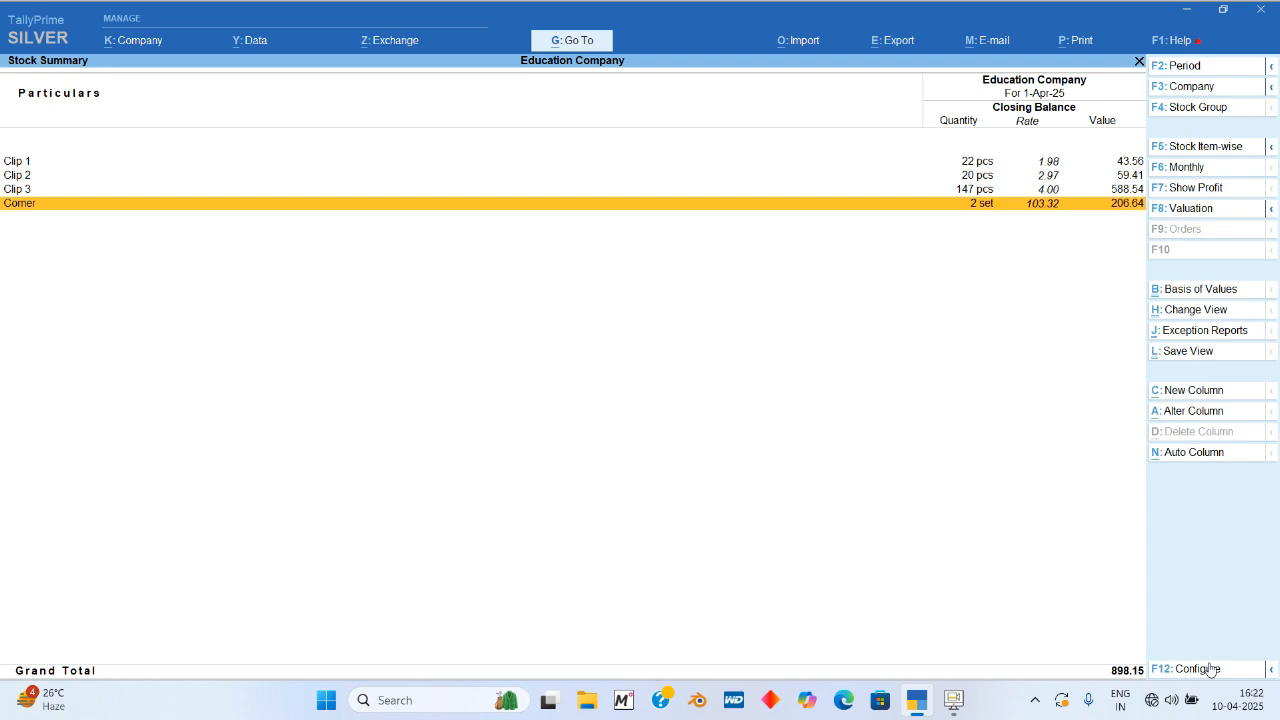
Step: Drill down from the Corner stock item to its April purchase voucher, review it, and return without changes
key(Return)
key(Return)
key(Return)
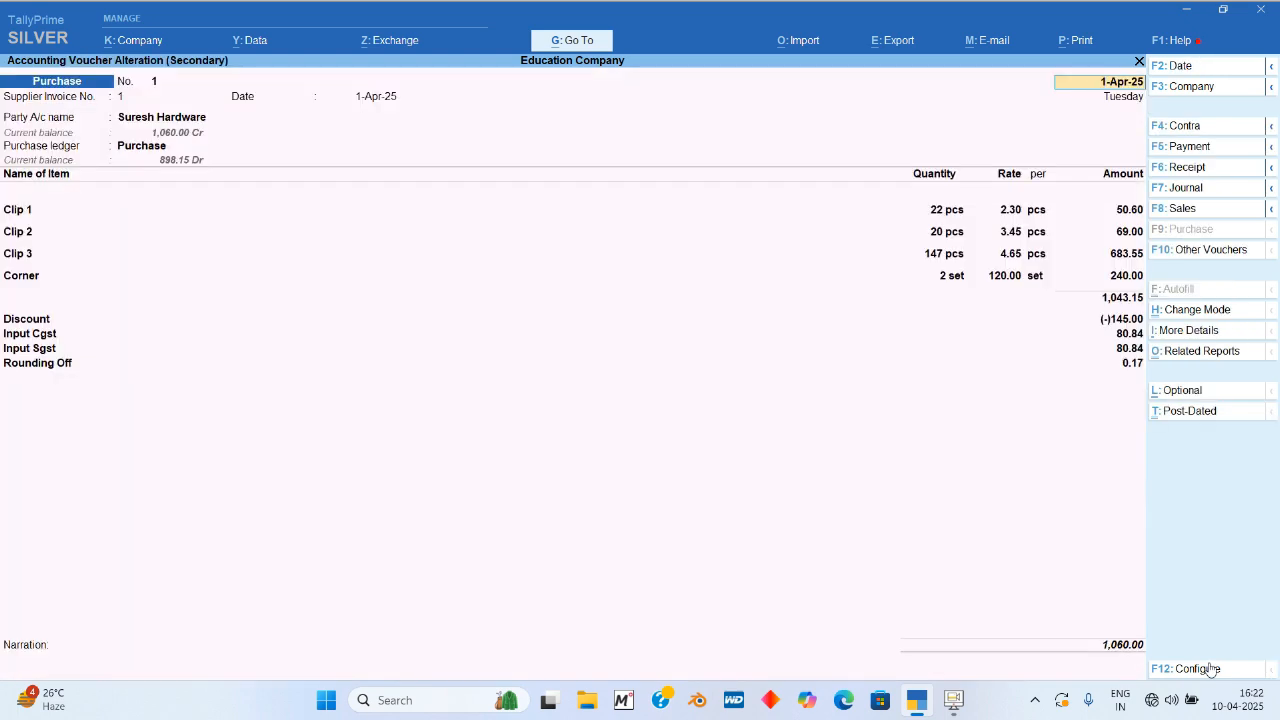
key(BackSpace)
key(Escape)
key(Escape)
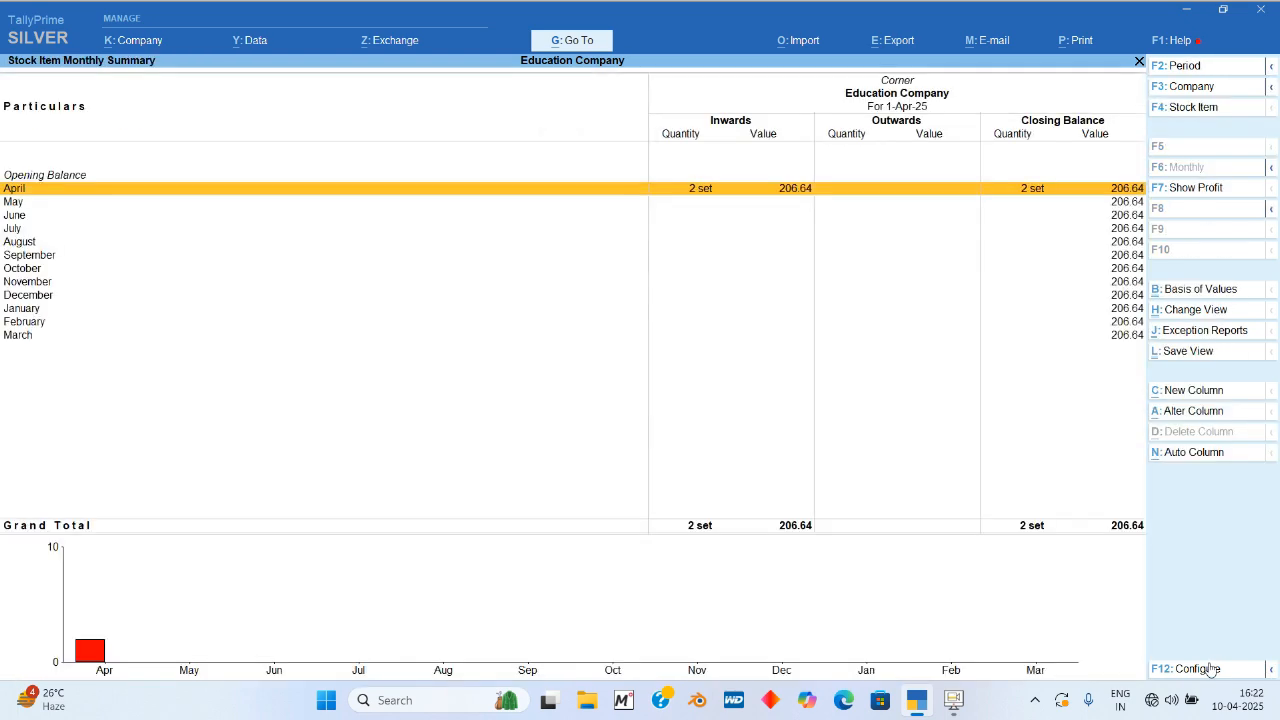
key(Escape)
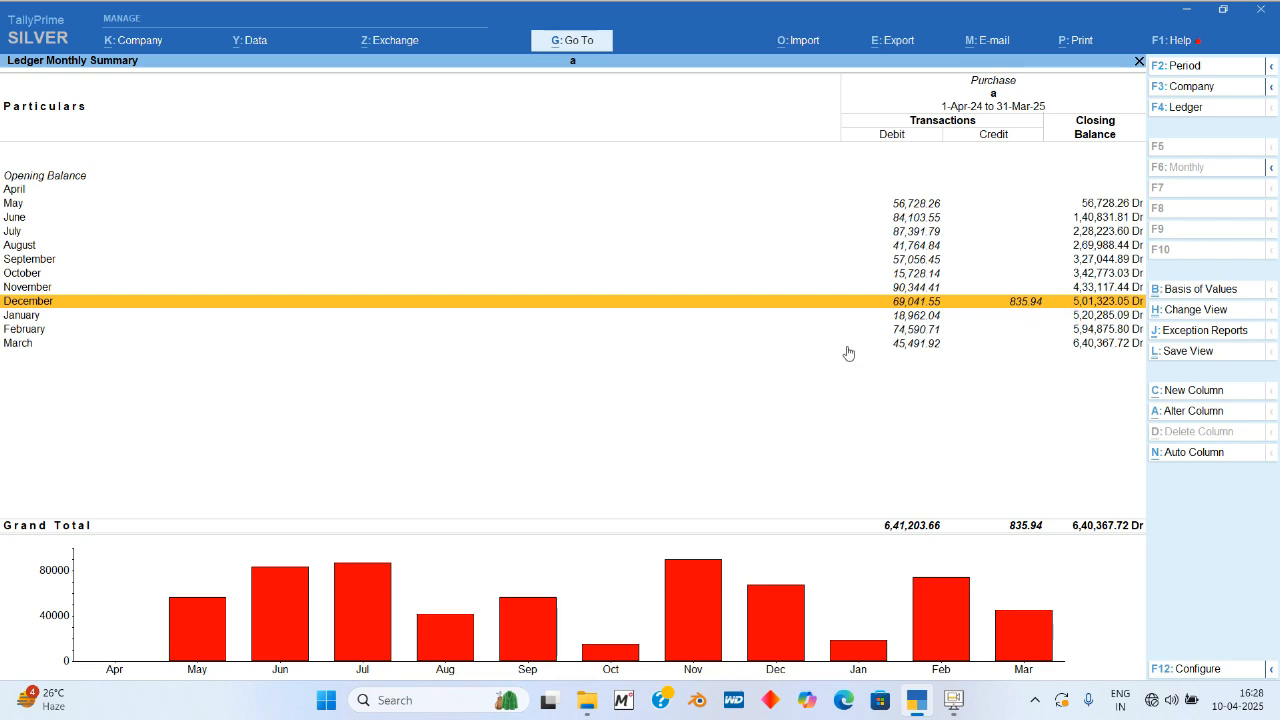
Step: Examine the December vouchers of the Purchase ledger in company a and return to the monthly summary
key(Return)
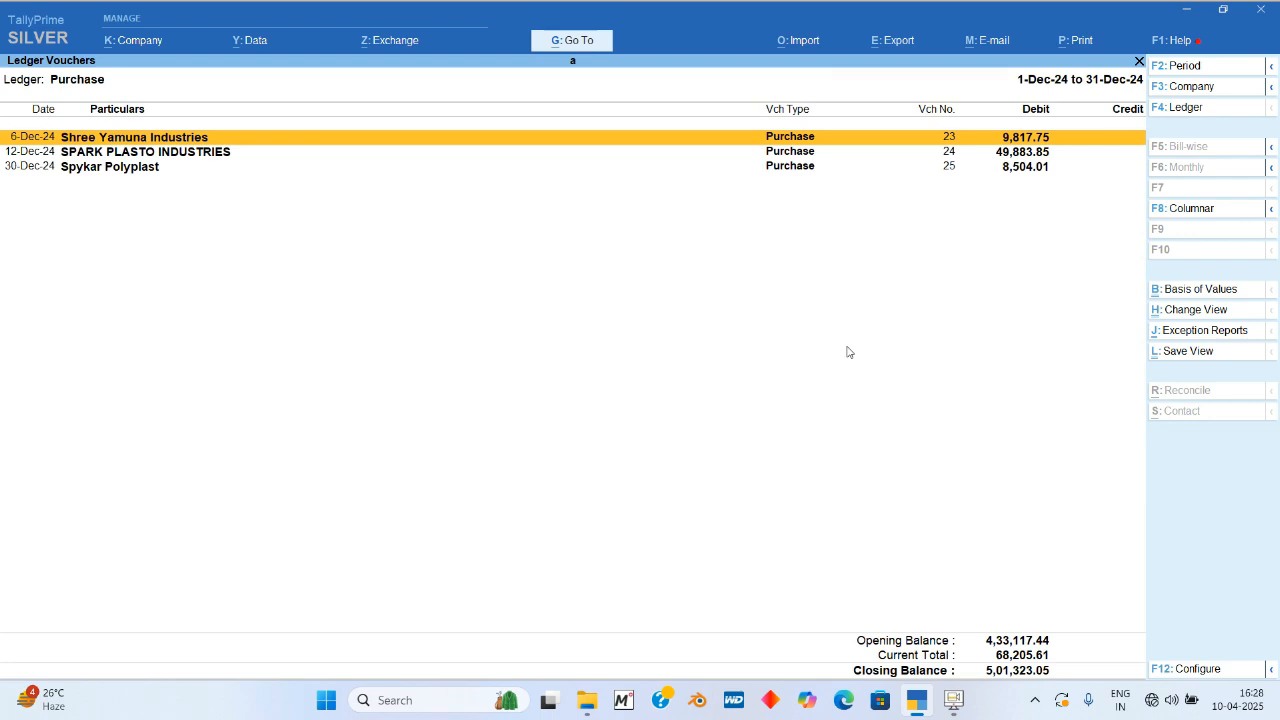
key(Escape)
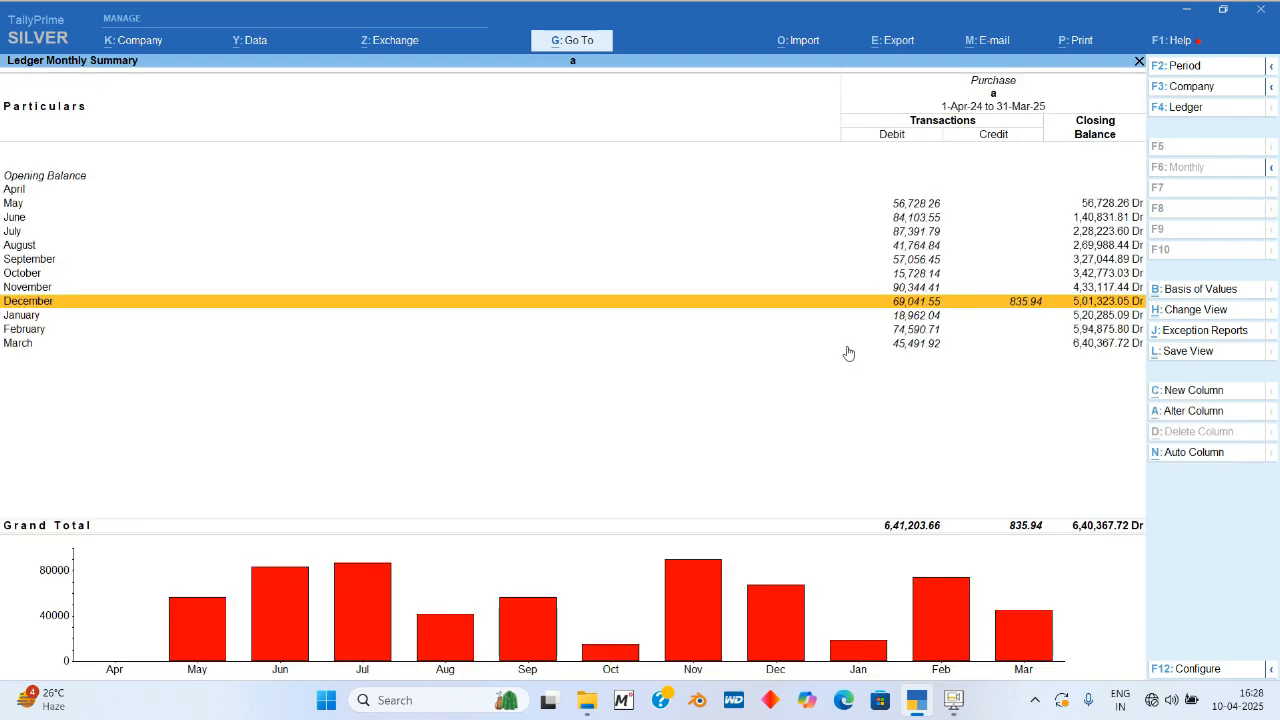
Step: Open purchase voucher 25 of Spykar Polyplast from the Purchase ledger's December vouchers
key(Return)
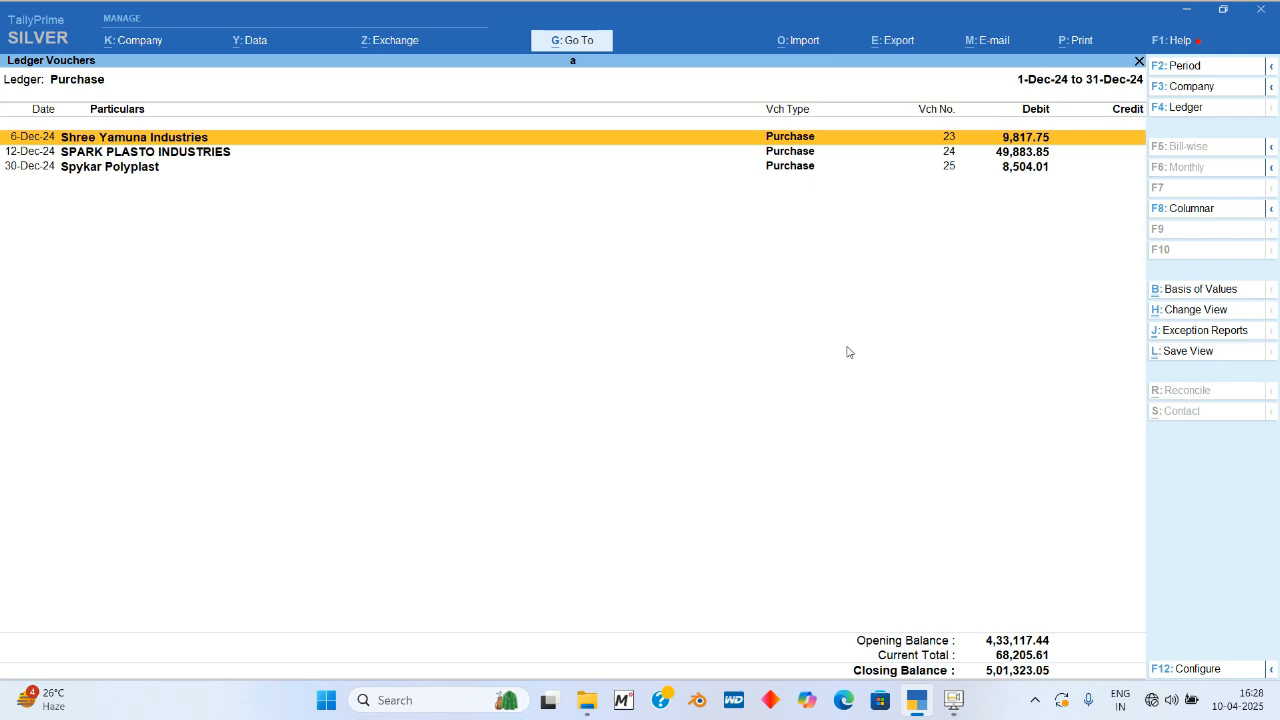
key(Escape)
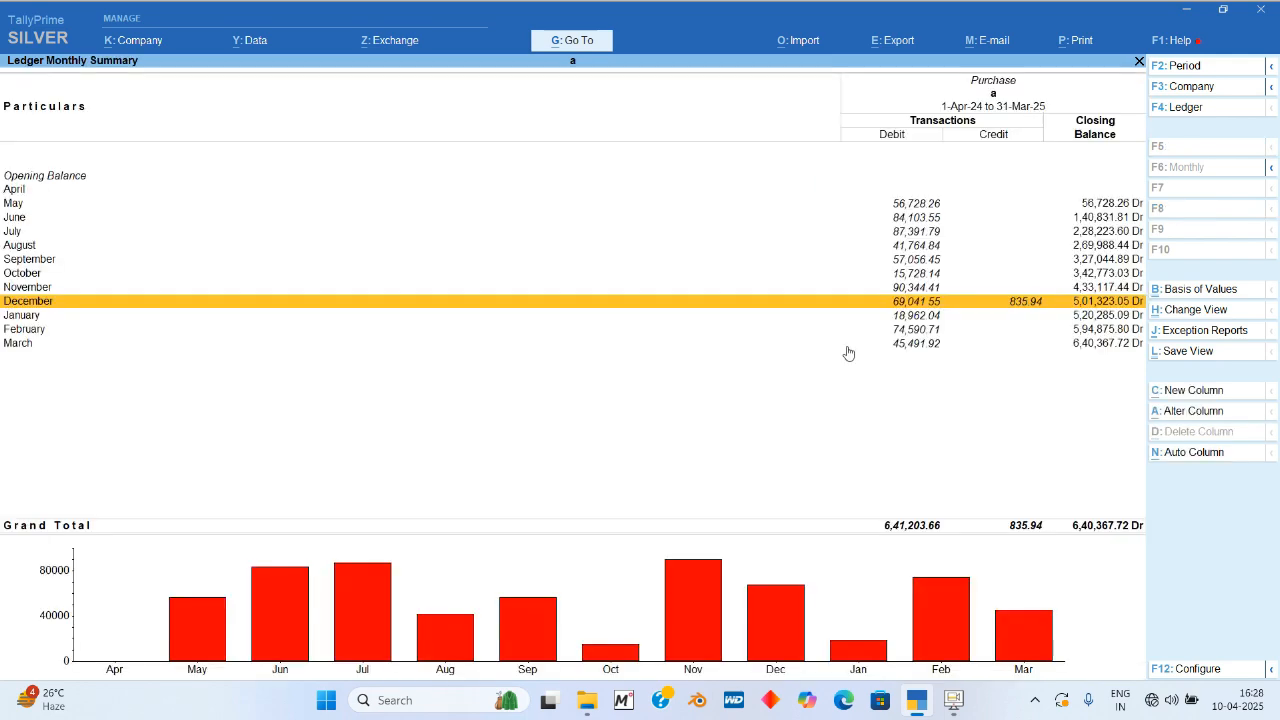
key(Return)
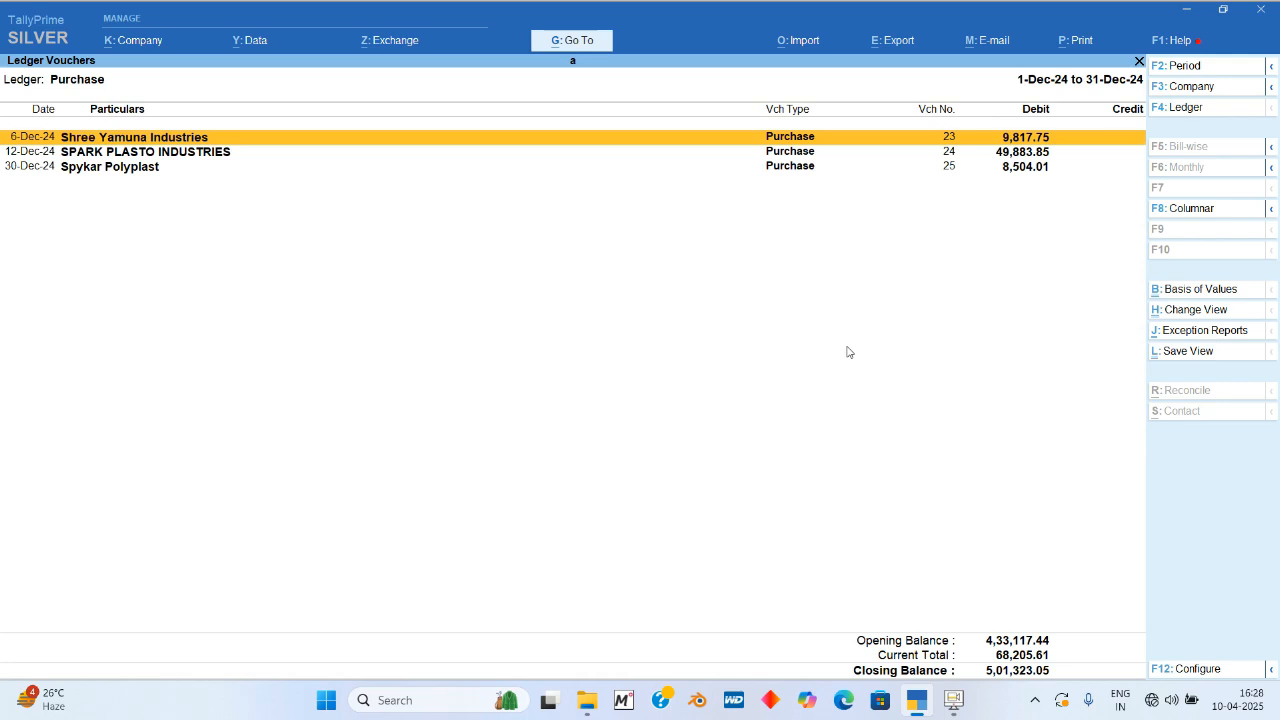
key(Down)
key(Down)
key(Return)
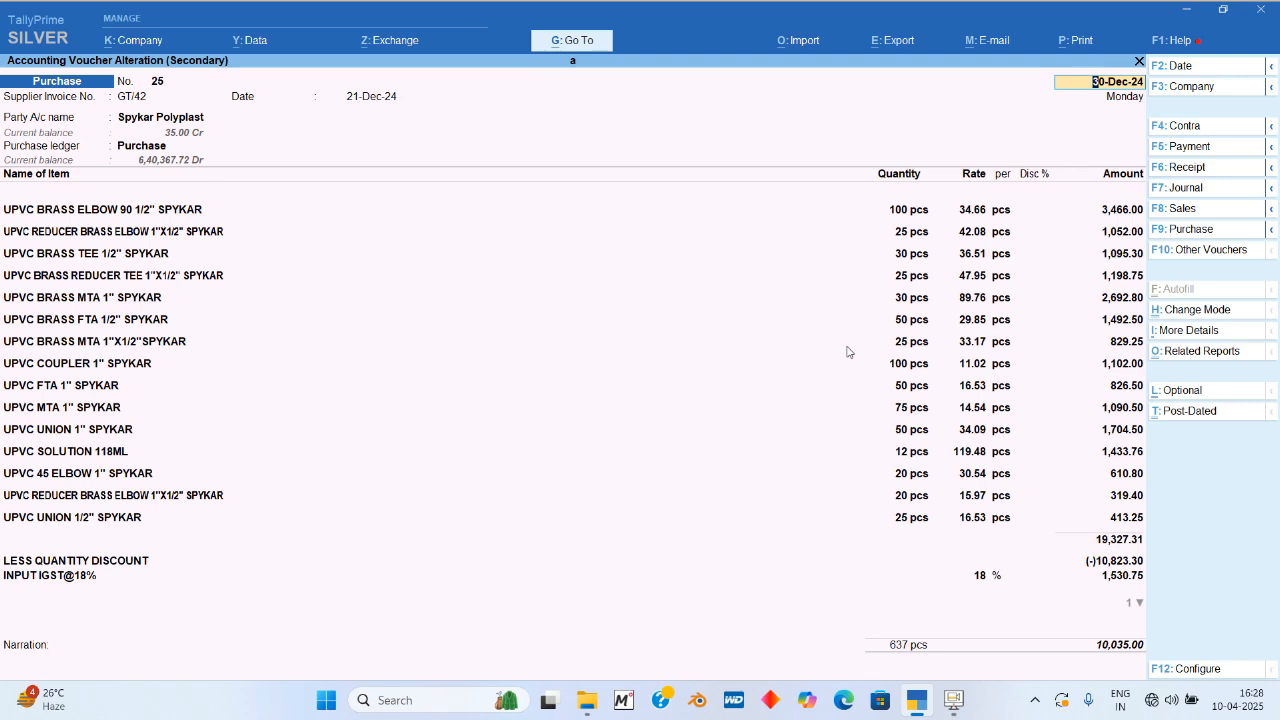
Step: Go to the LESS QUANTITY DISCOUNT ledger line at the end of the Spykar Polyplast voucher
key(ctrl)
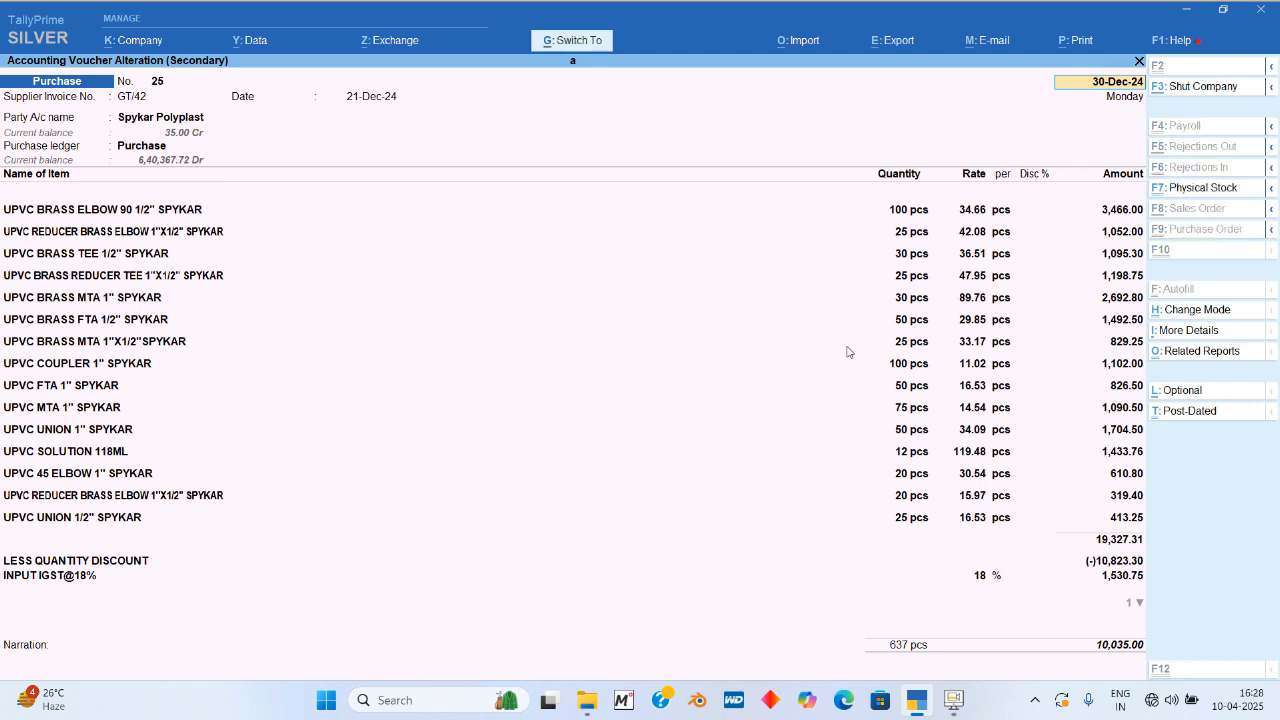
key(ctrl+End)
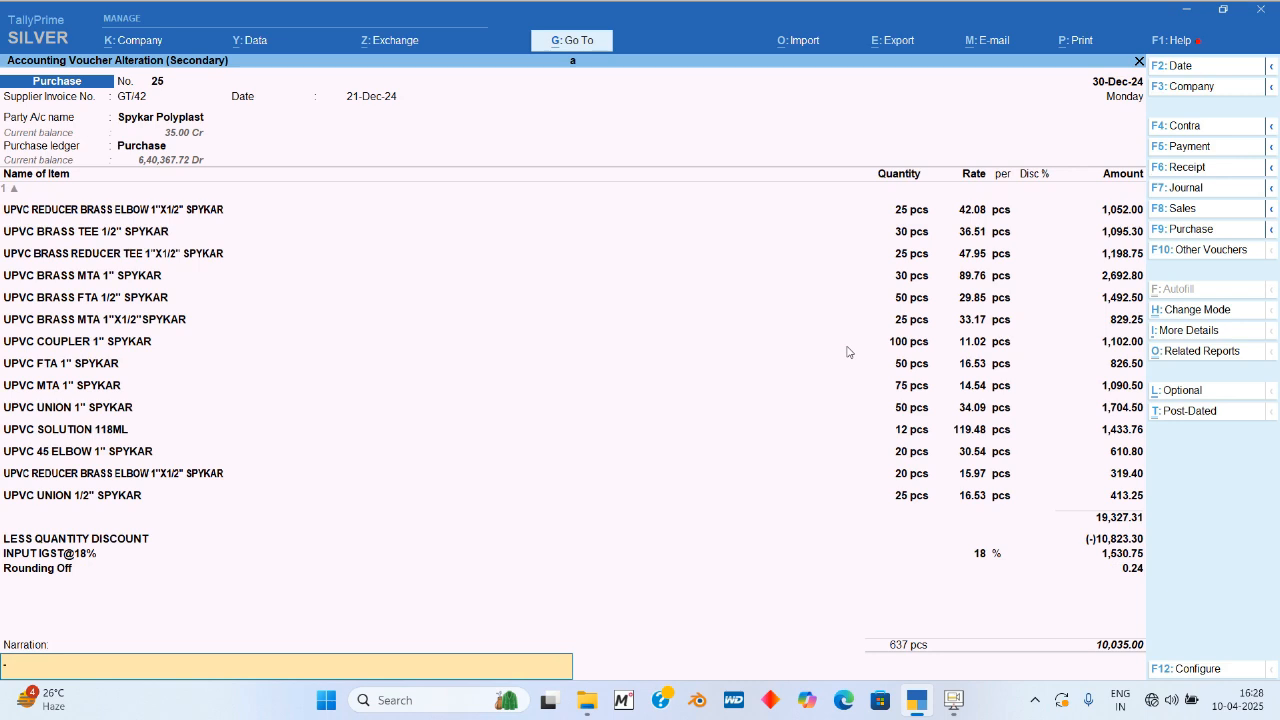
key(Up)
key(Up)
key(Up)
key(Up)
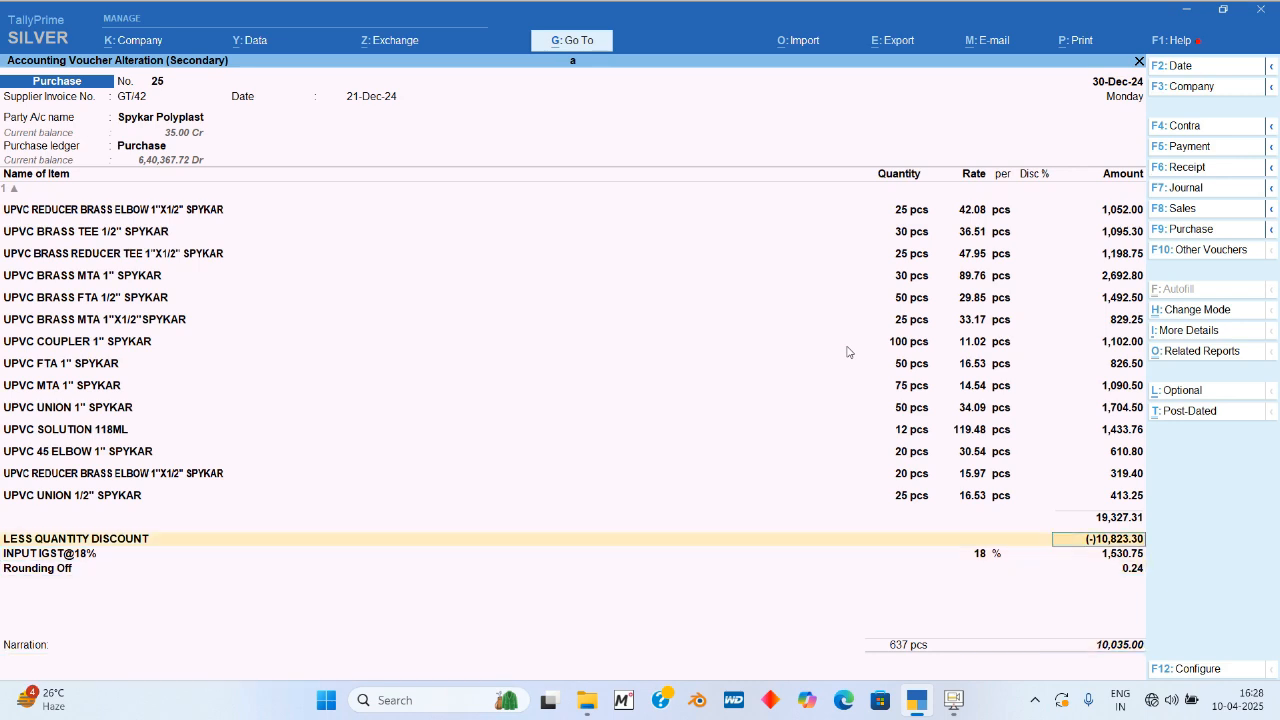
key(shift+Tab)
key(shift+Tab)
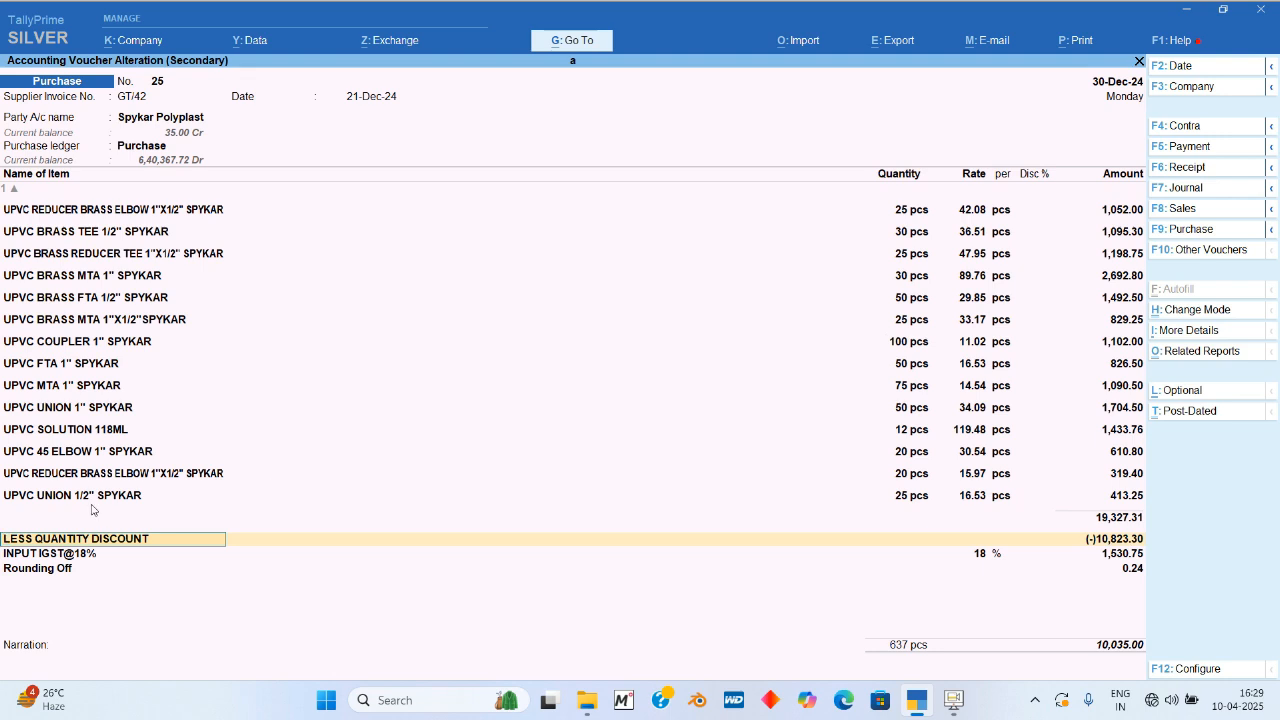
Step: Examine the LESS QUANTITY DISCOUNT ledger's GST settings and its Purchase Accounts group's allocation method, and return to the voucher without changes
key(ctrl+Return)
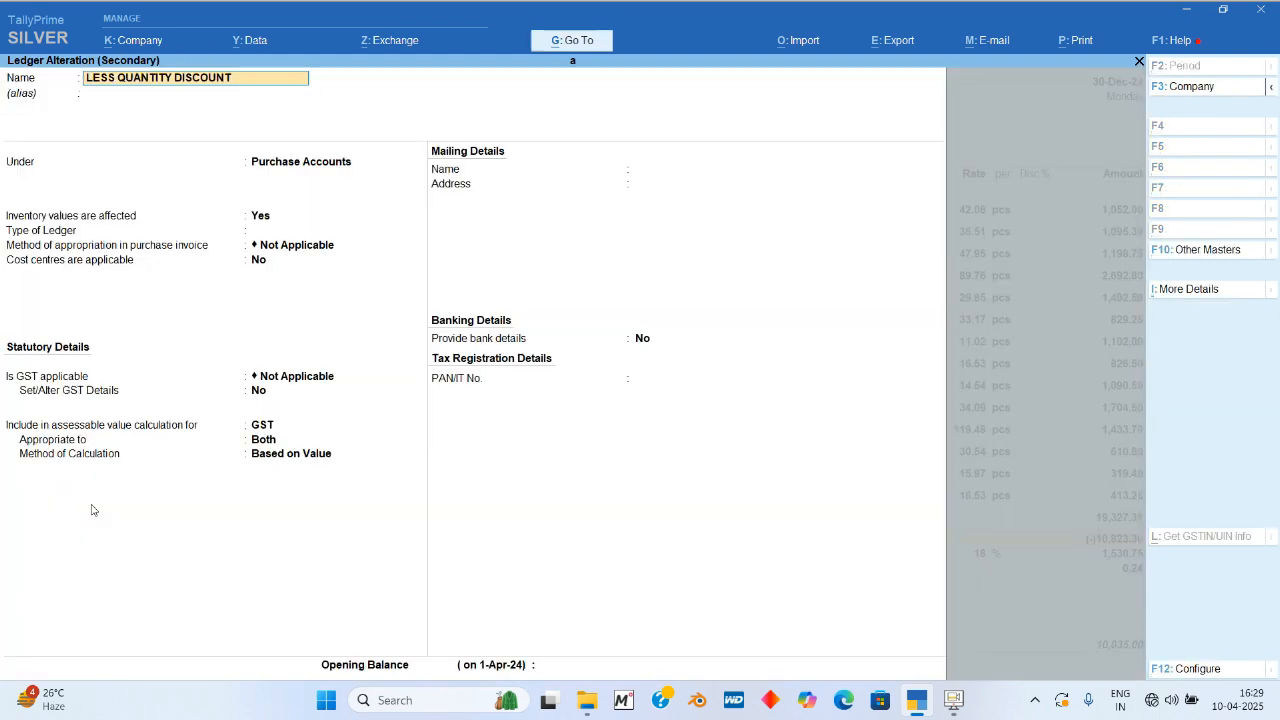
key(Return)
key(Return)
key(ctrl+Return)
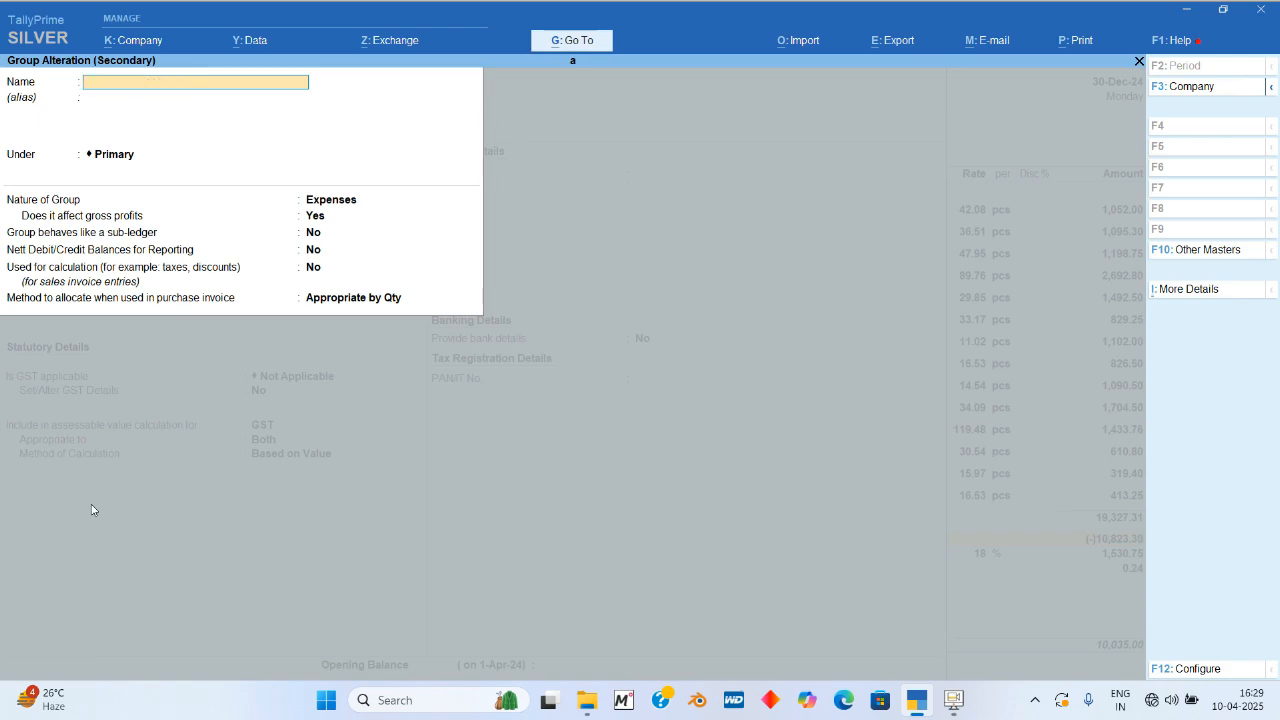
key(Escape)
key(Escape)
key(Return)
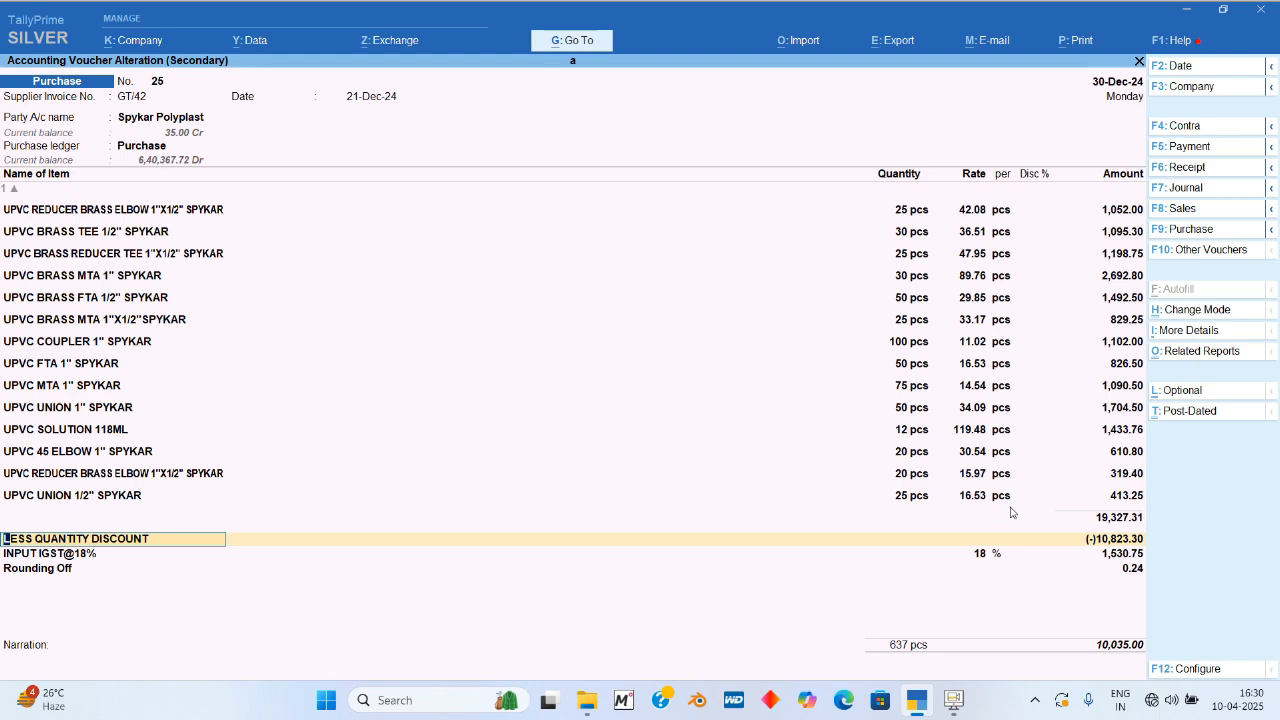
Step: Leave the Spykar Polyplast voucher without saving and return to the Gateway of Tally
key(Escape)
key(Escape)
key(Return)
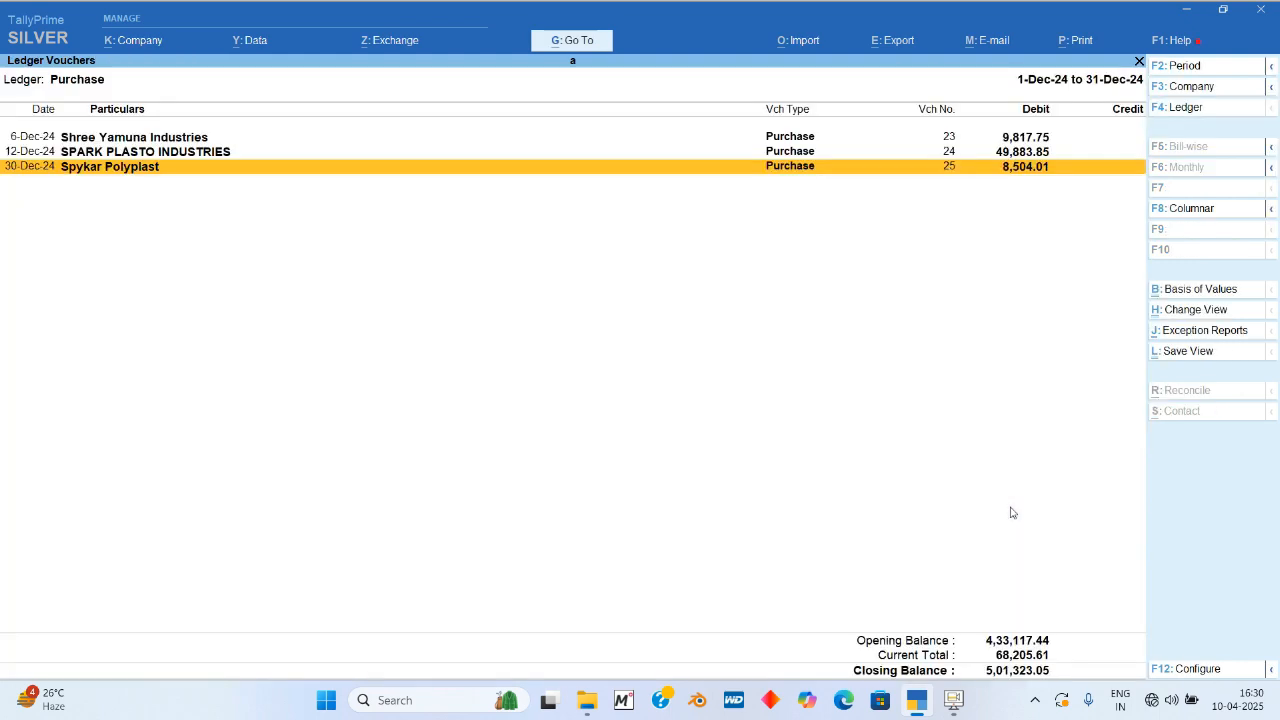
key(Escape)
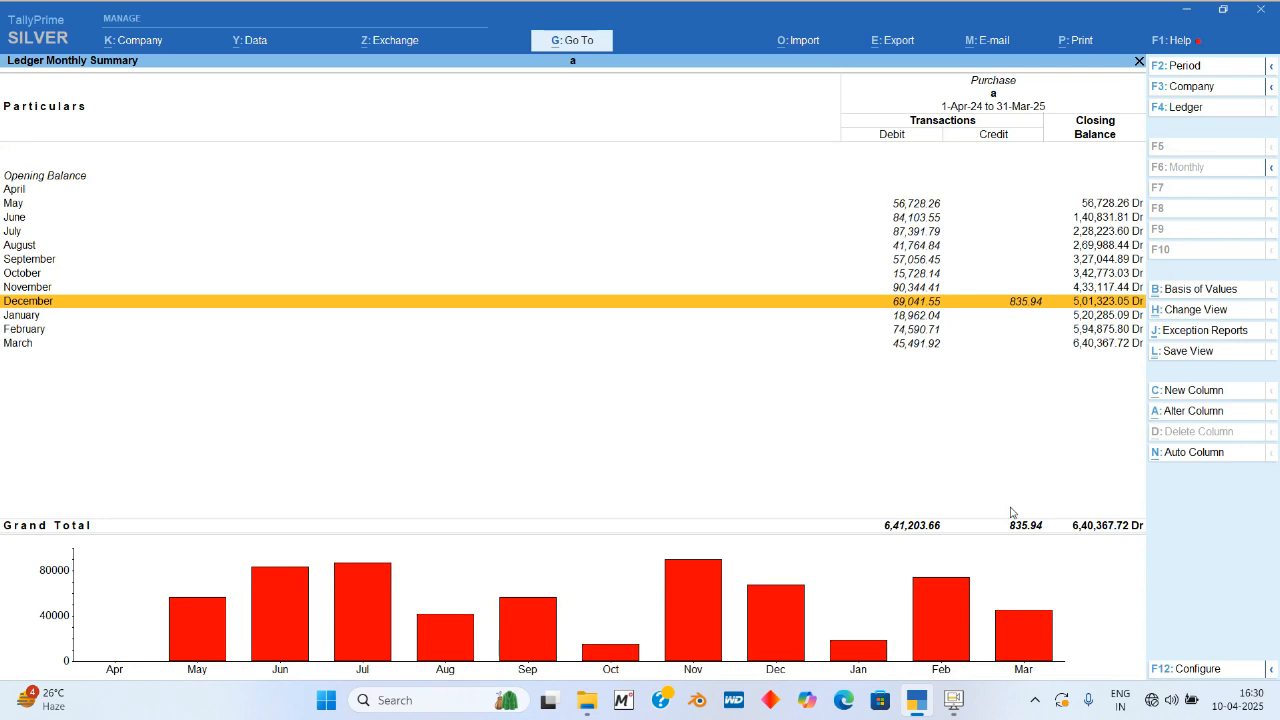
key(Escape)
key(Escape)
key(Escape)
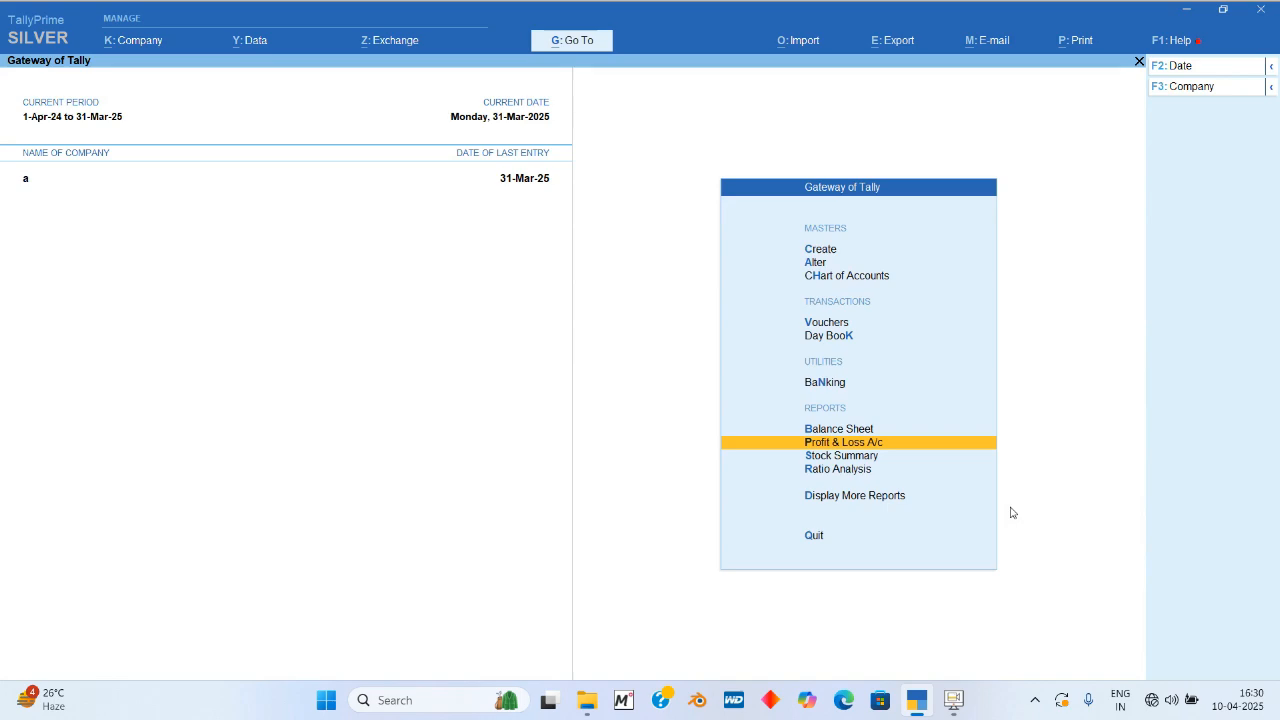
Step: Examine the closing rates and values of the SPYKAR stock group's items in the Stock Summary, and return to the Gateway of Tally
key(s)
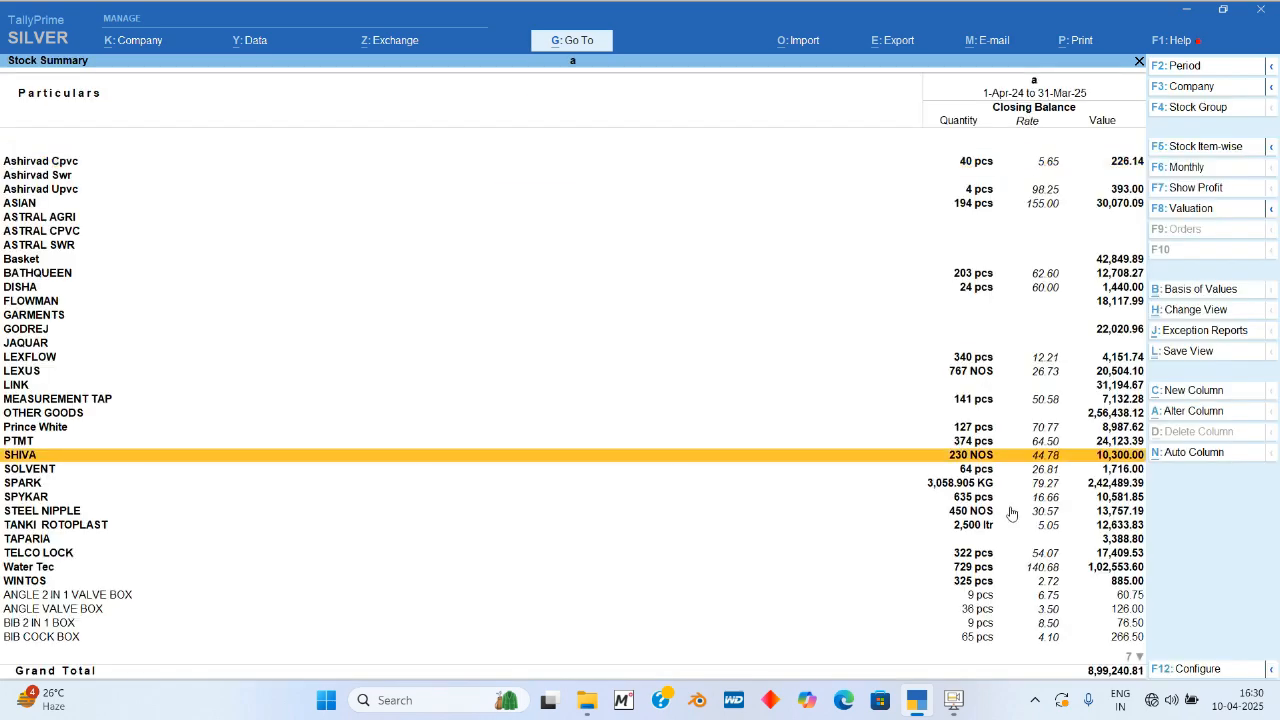
key(Down)
key(Down)
key(Down)
key(Return)
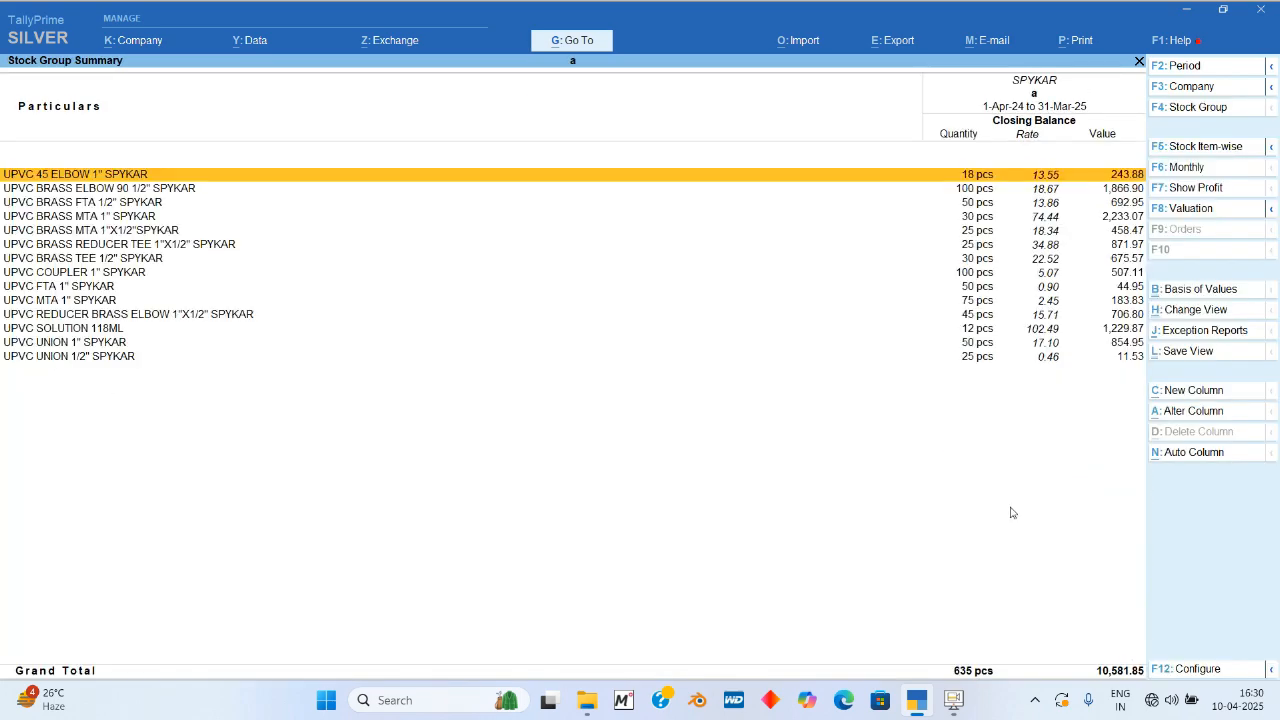
key(Down)
key(Down)
key(Down)
key(Down)
key(Down)
key(Down)
key(Down)
key(Down)
key(Down)
key(Down)
key(Down)
key(Down)
key(Down)
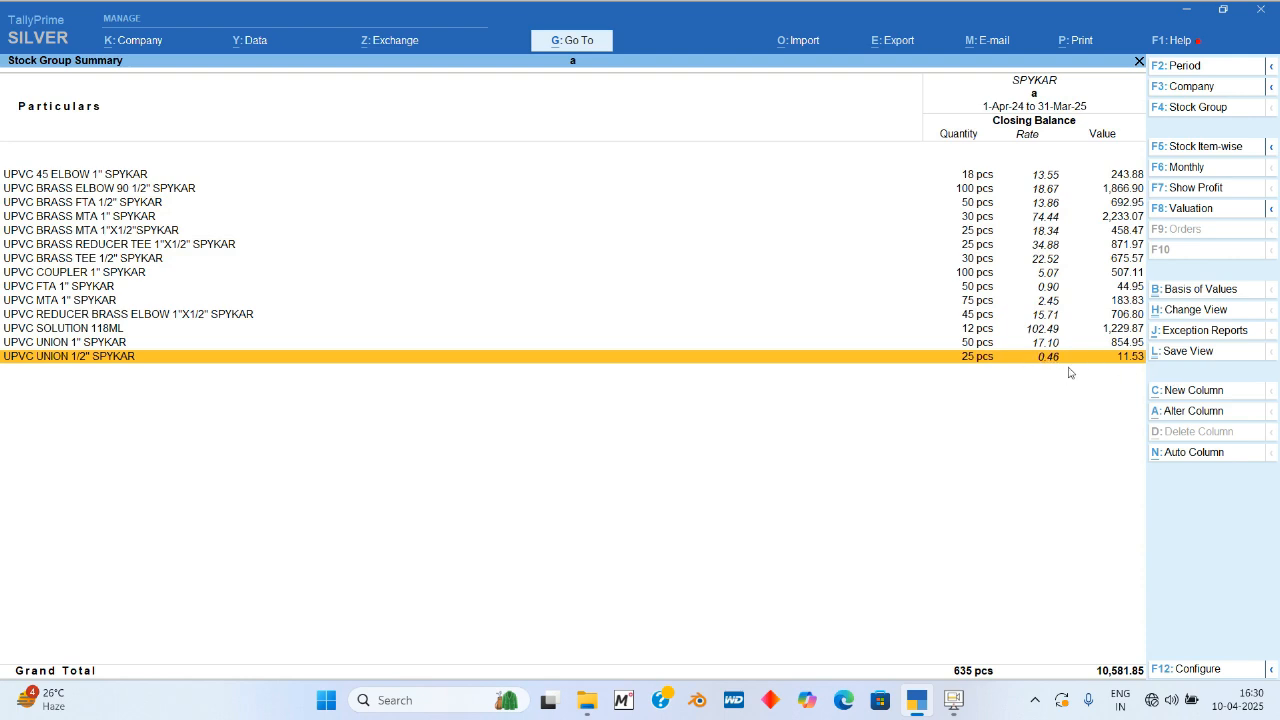
key(Escape)
key(Escape)
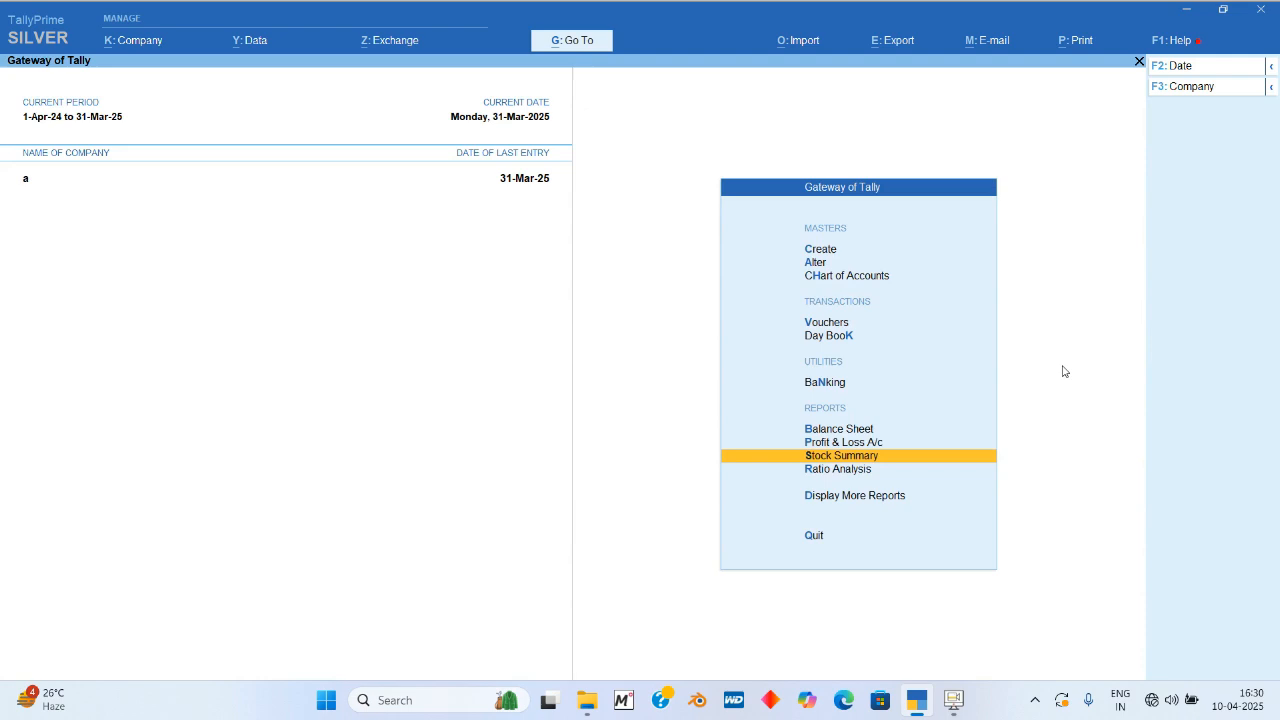
Step: Reopen Spykar Polyplast's December purchase voucher 25 by drilling down through the Purchase ledger
key(p)
key(Down)
key(Return)
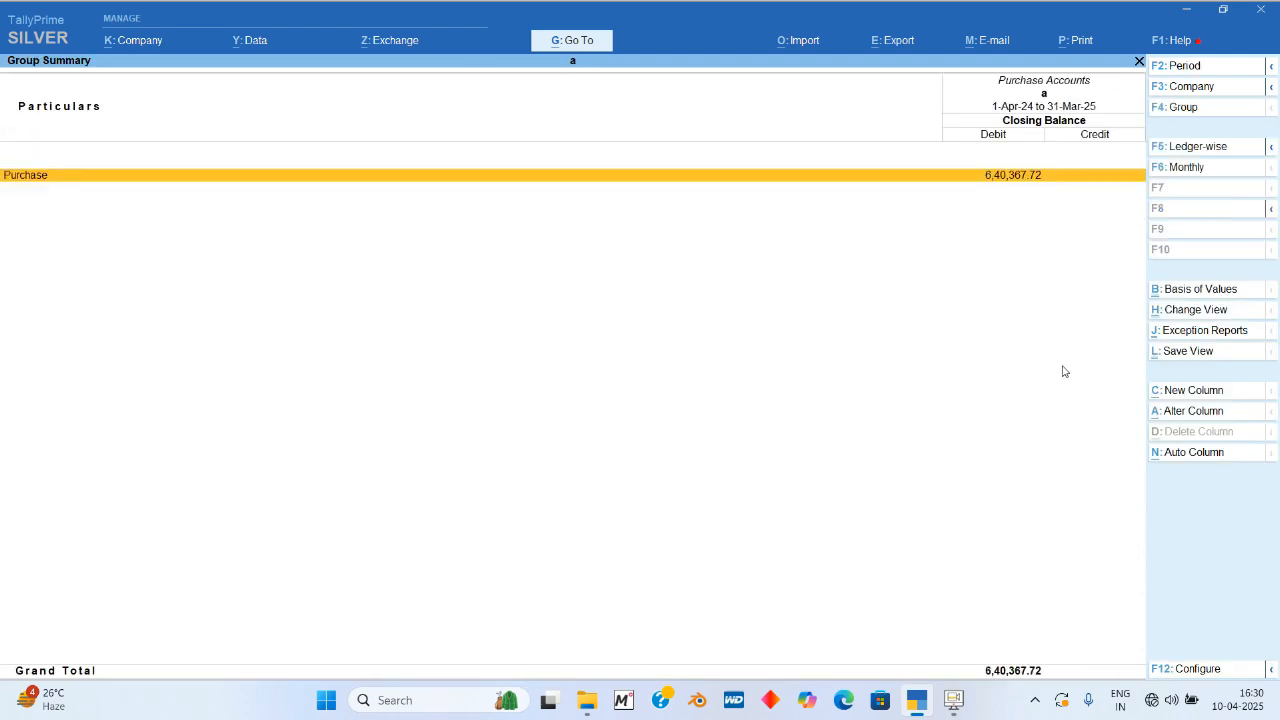
key(Return)
key(Up)
key(Up)
key(Up)
key(Return)
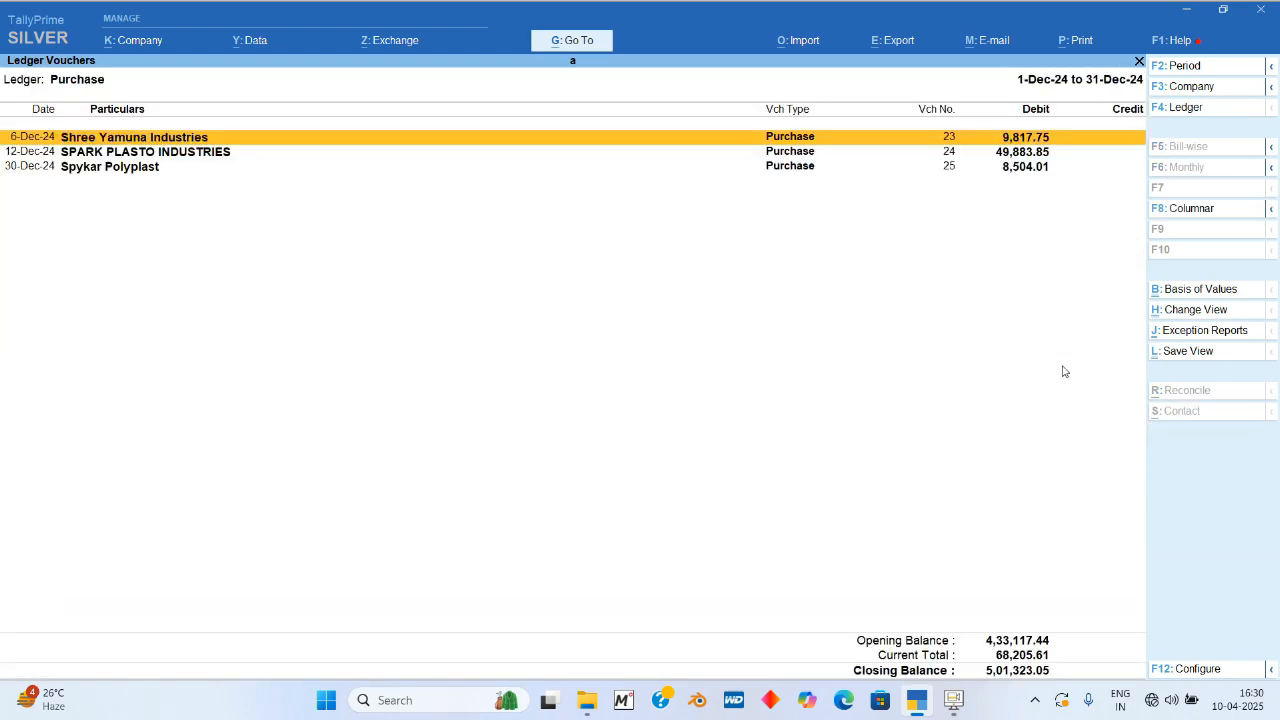
key(Down)
key(Down)
key(Return)
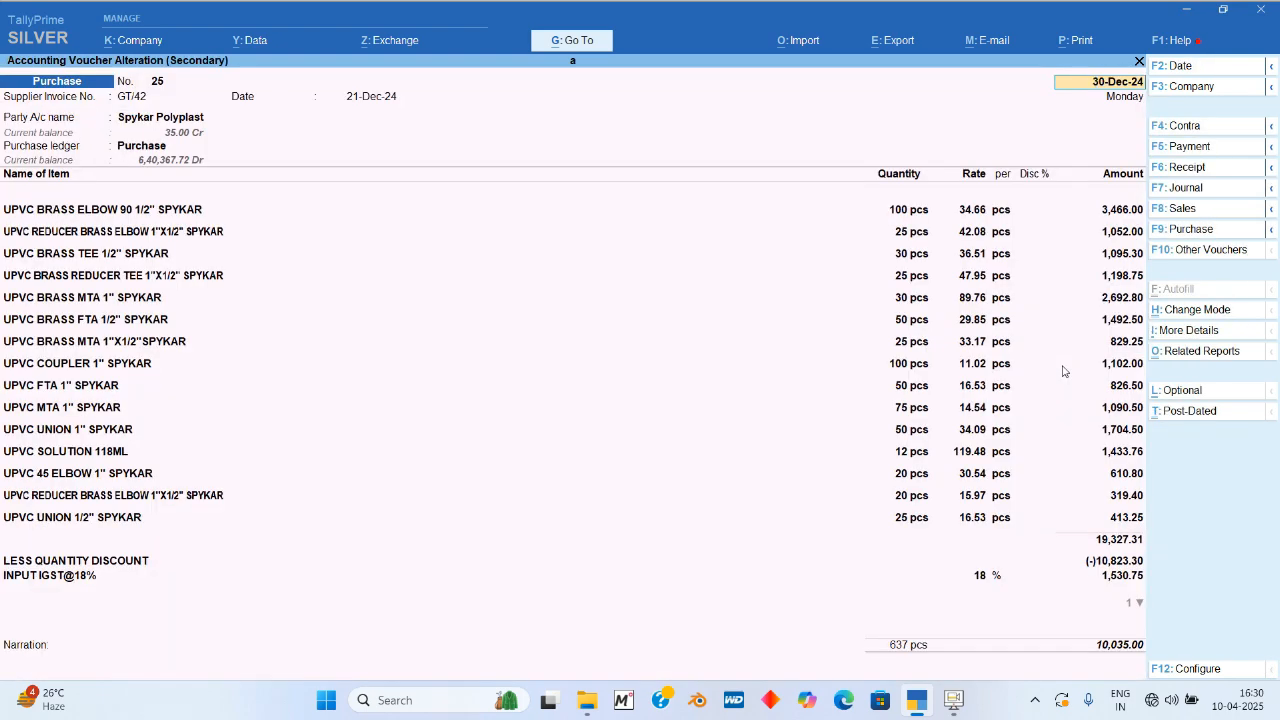
Step: Open the LESS QUANTITY DISCOUNT ledger for alteration from its line in the voucher and go to its parent group
key(Return)
key(Up)
key(Up)
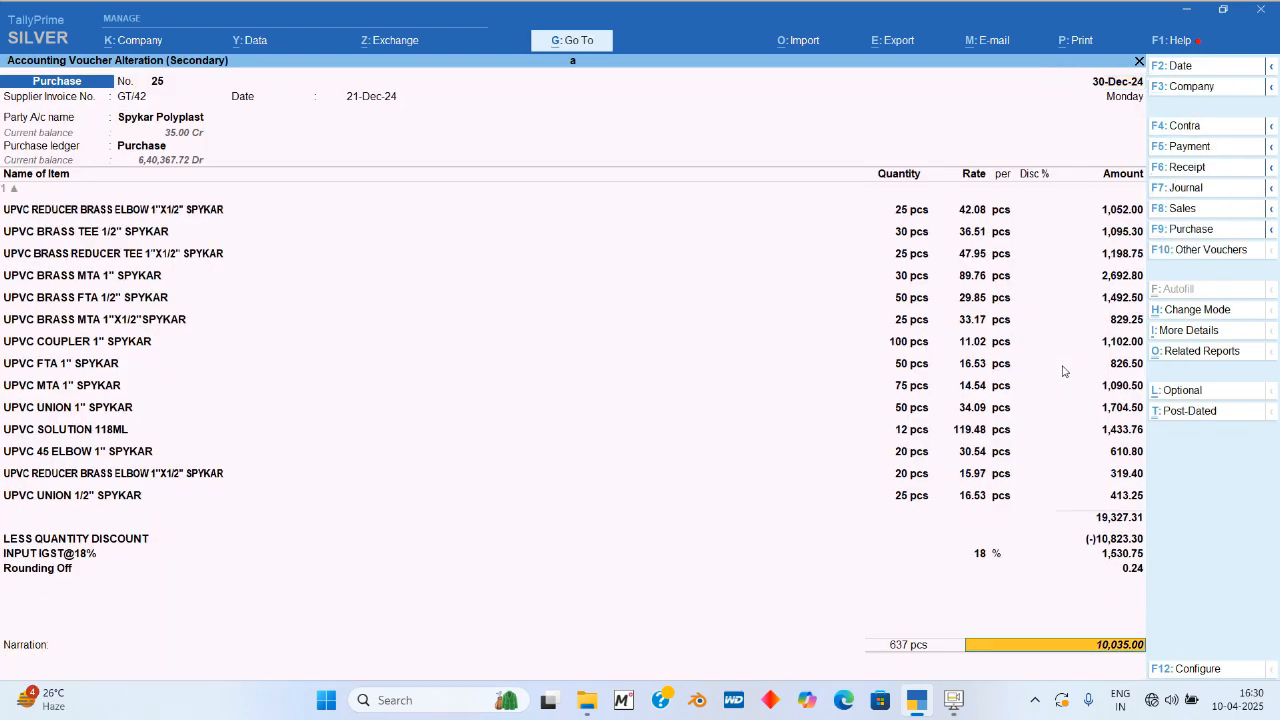
key(Up)
key(BackSpace)
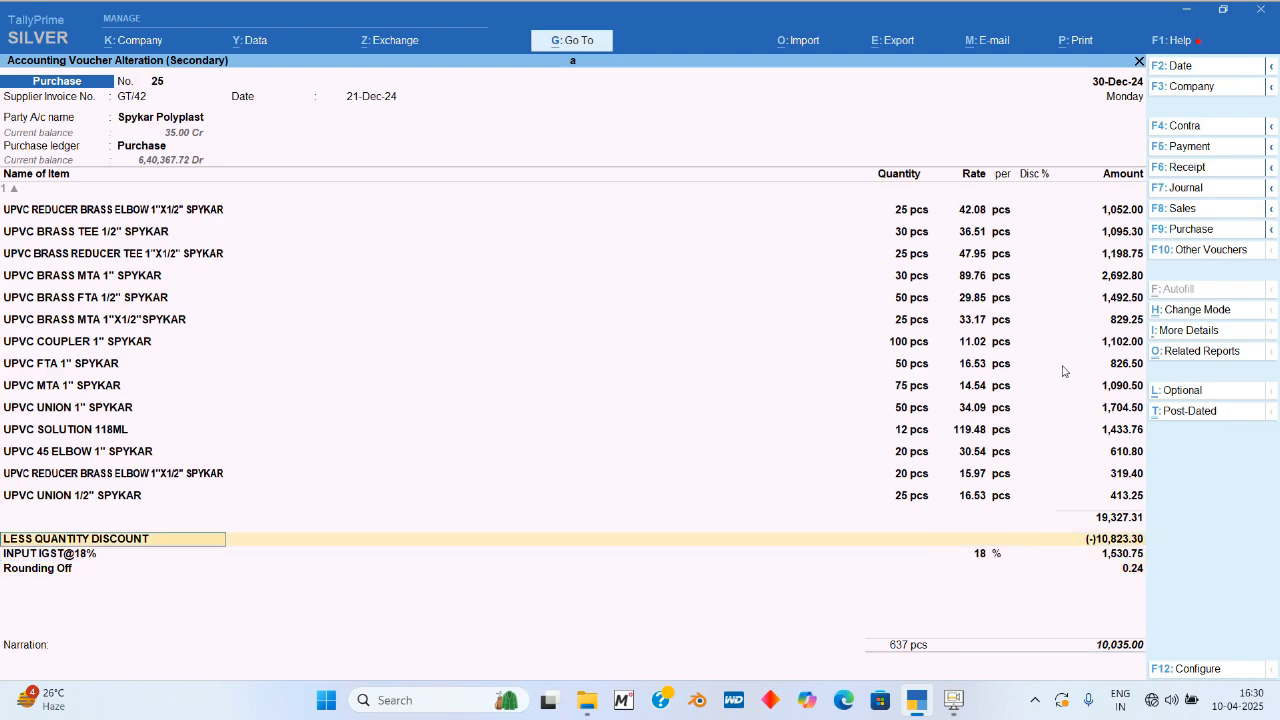
key(ctrl+Return)
key(Return)
key(Return)
Step: Set the Purchase Accounts group's allocation method for purchase invoices to Appropriate by Value and save the group
key(ctrl+Return)
key(Return)
key(Return)
key(Return)
key(Return)
key(Return)
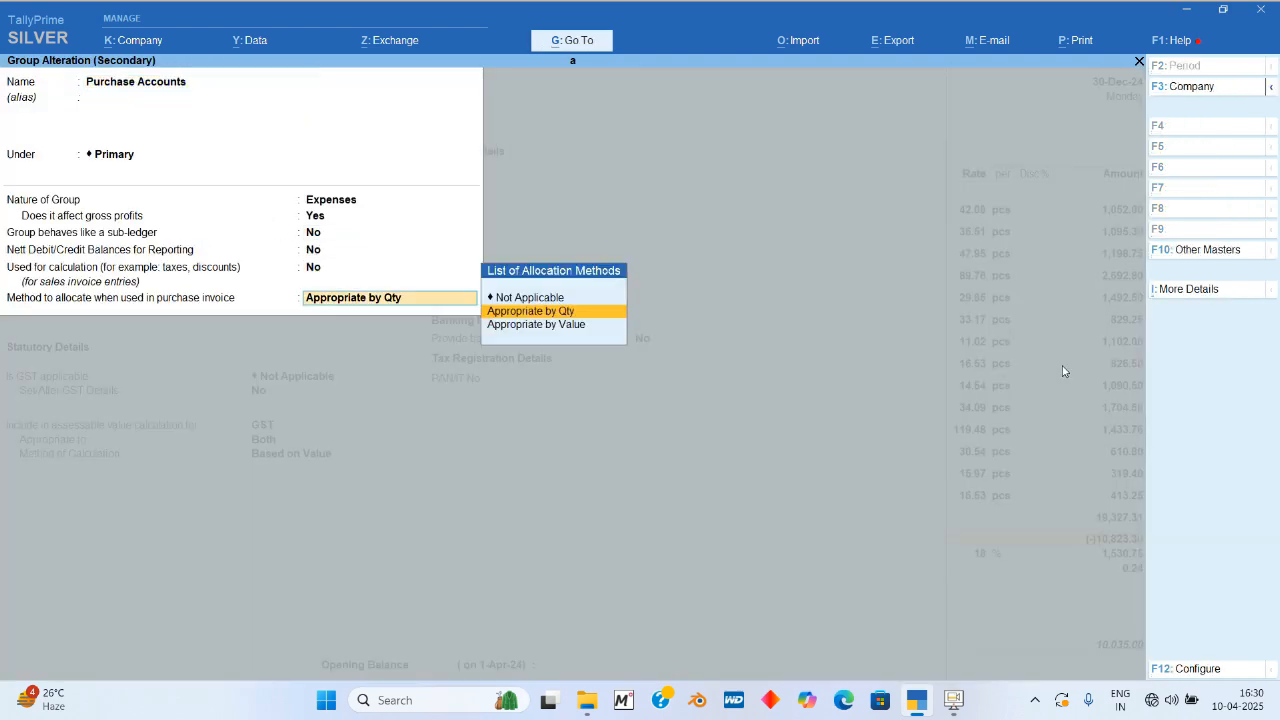
key(Down)
key(Return)
key(Return)
key(Return)
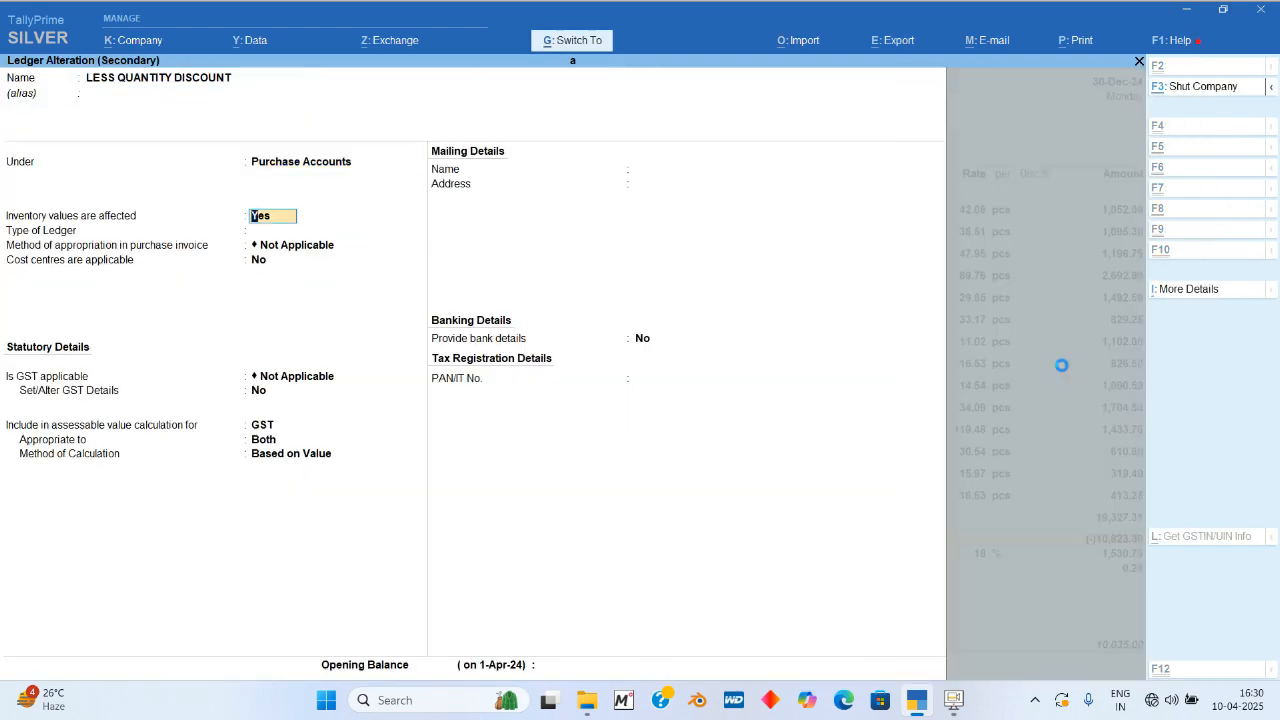
Step: Save the LESS QUANTITY DISCOUNT ledger and the Spykar Polyplast voucher, and leave the Purchase ledger reports
key(ctrl+a)
key(ctrl+a)
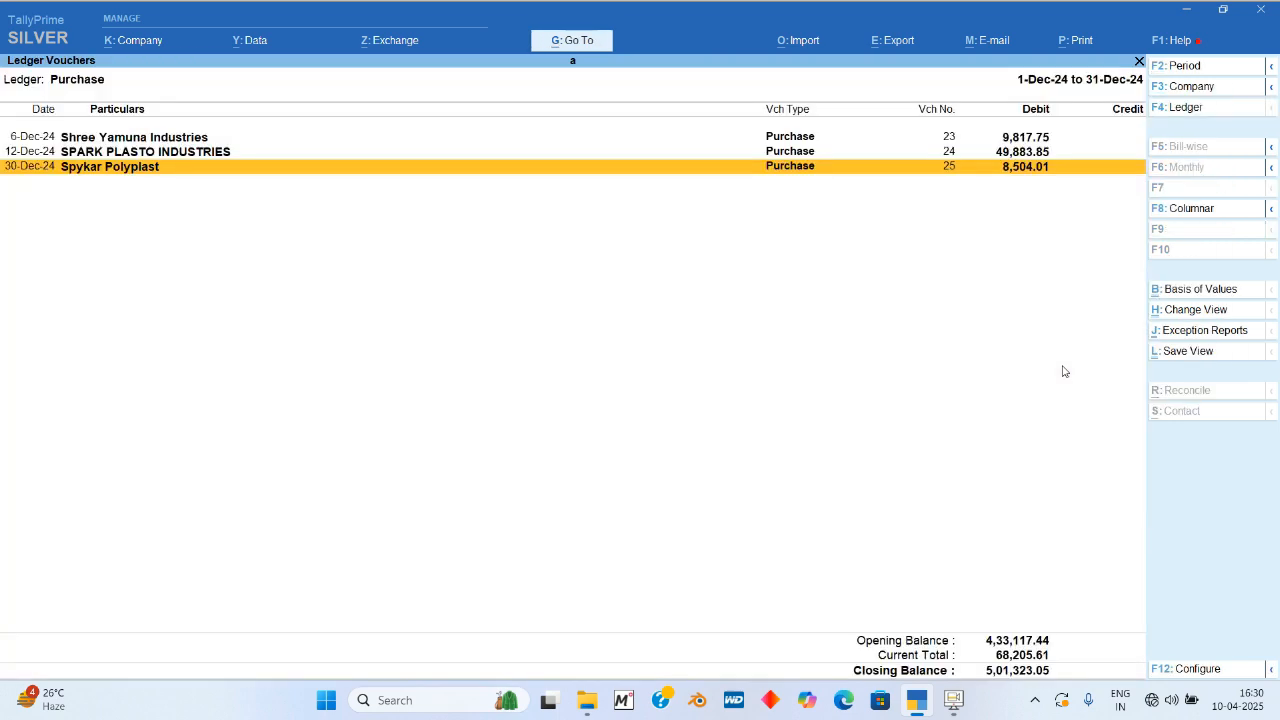
key(Escape)
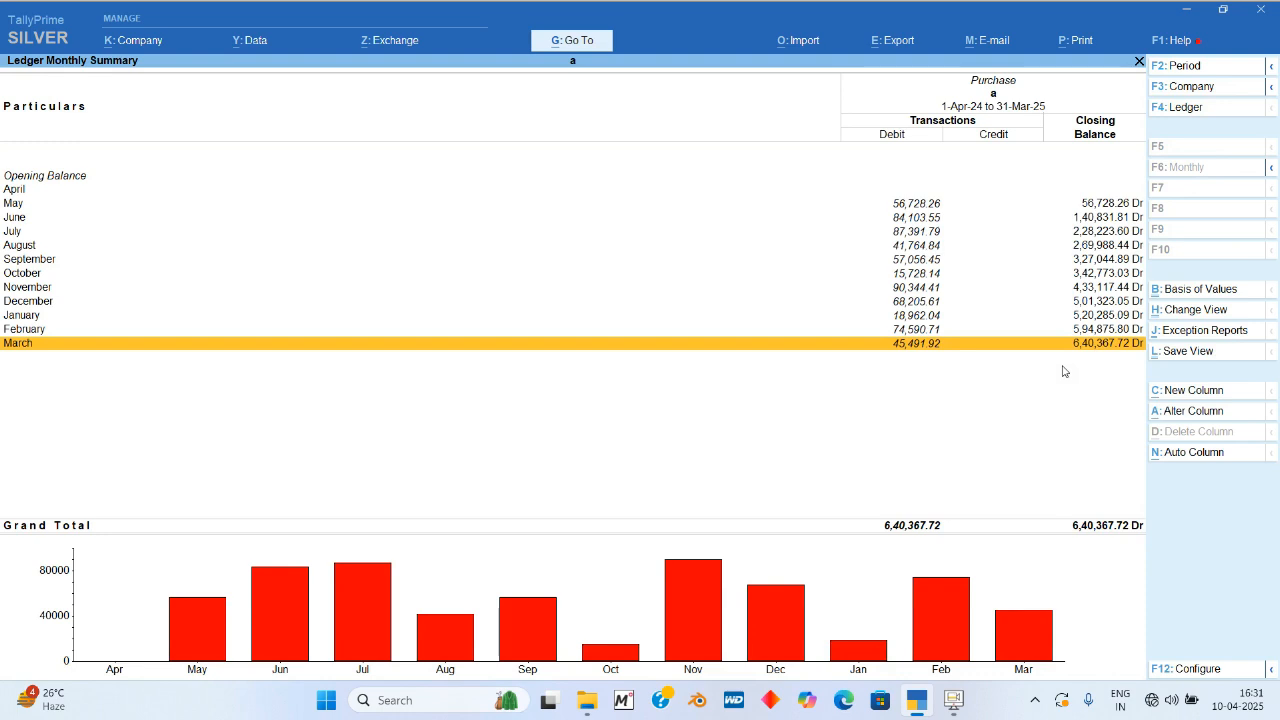
key(Up)
key(Up)
key(Up)
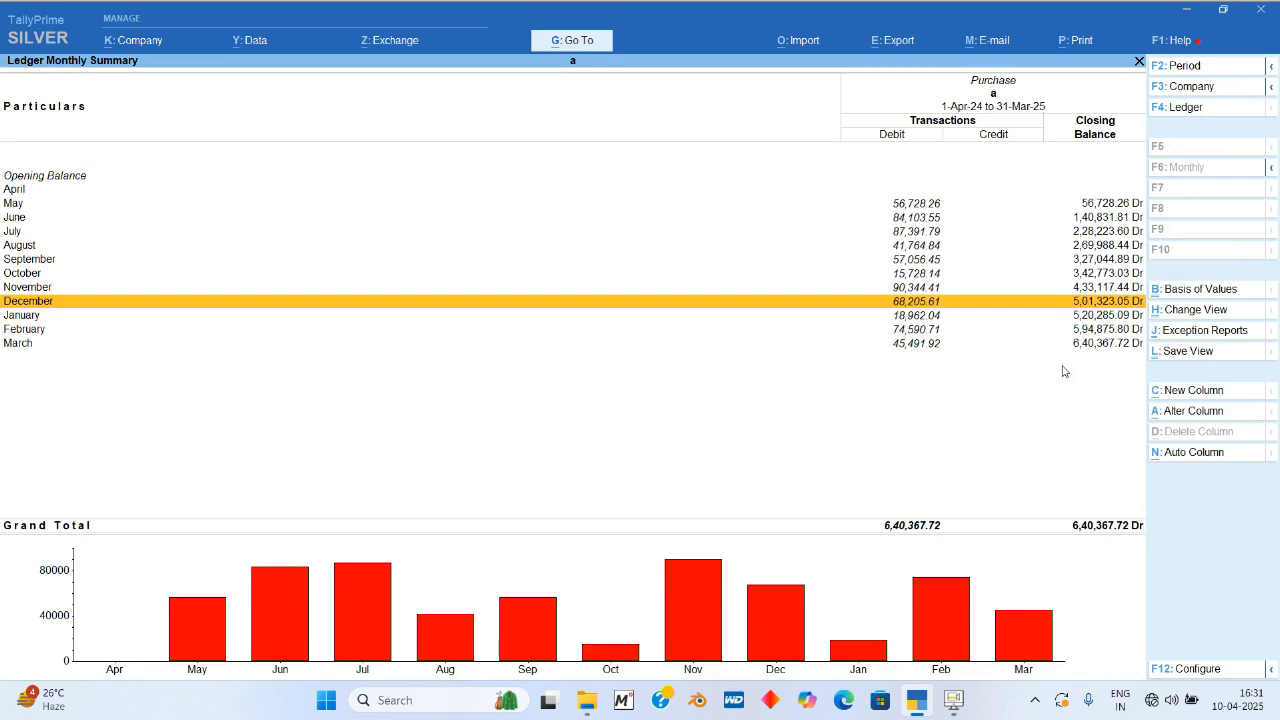
key(Escape)
key(Escape)
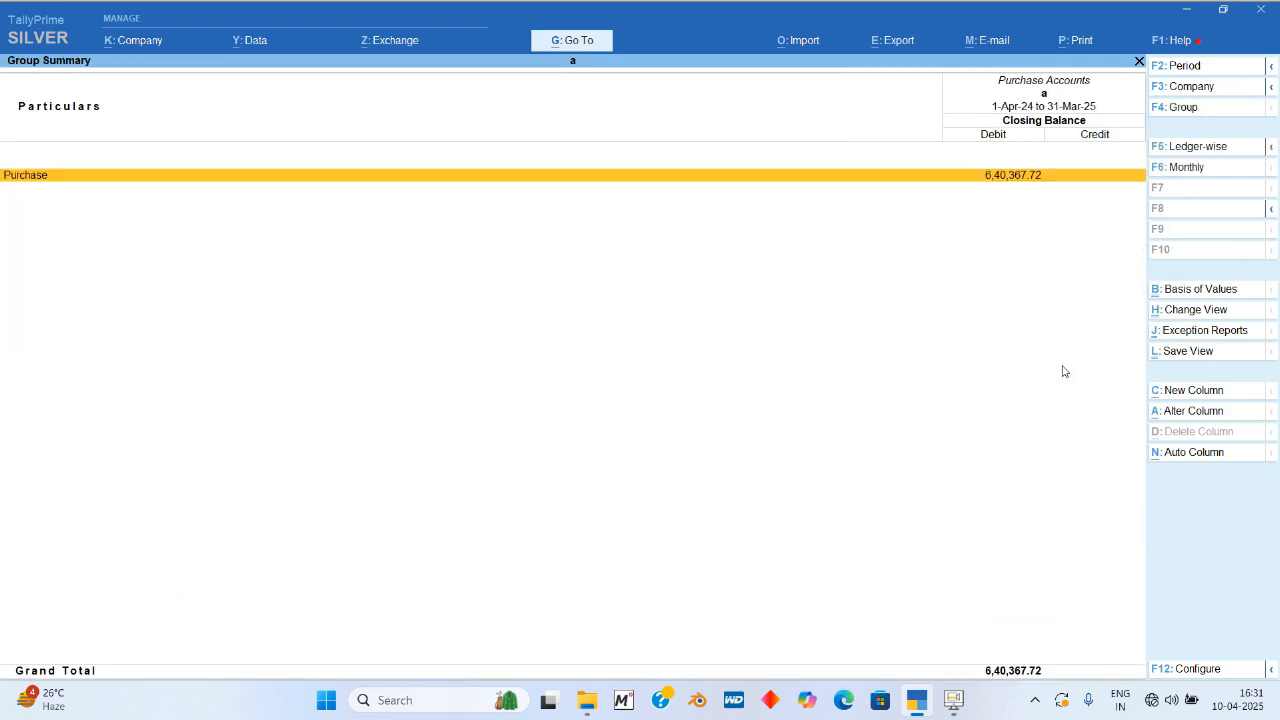
Step: Examine the recalculated closing rates and values of the SPYKAR group's items in the Stock Summary, and close the reports
key(s)
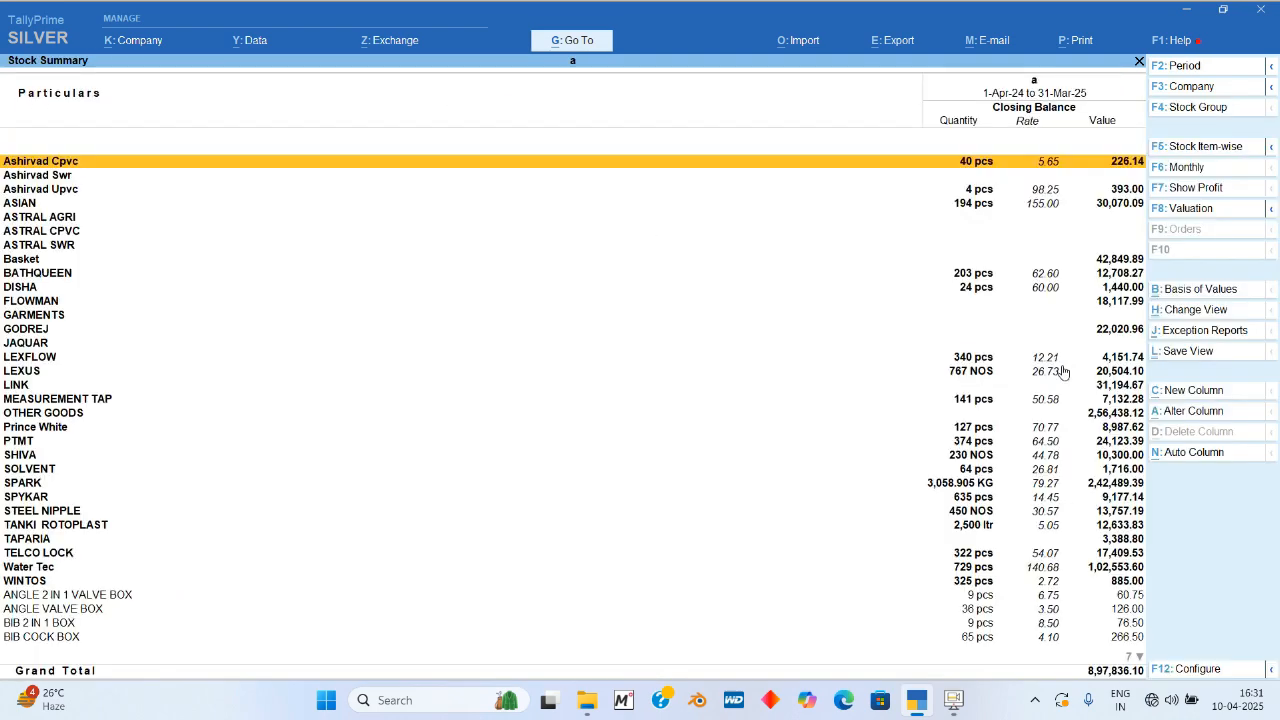
key(s)
key(Down)
key(Down)
key(Down)
key(Return)
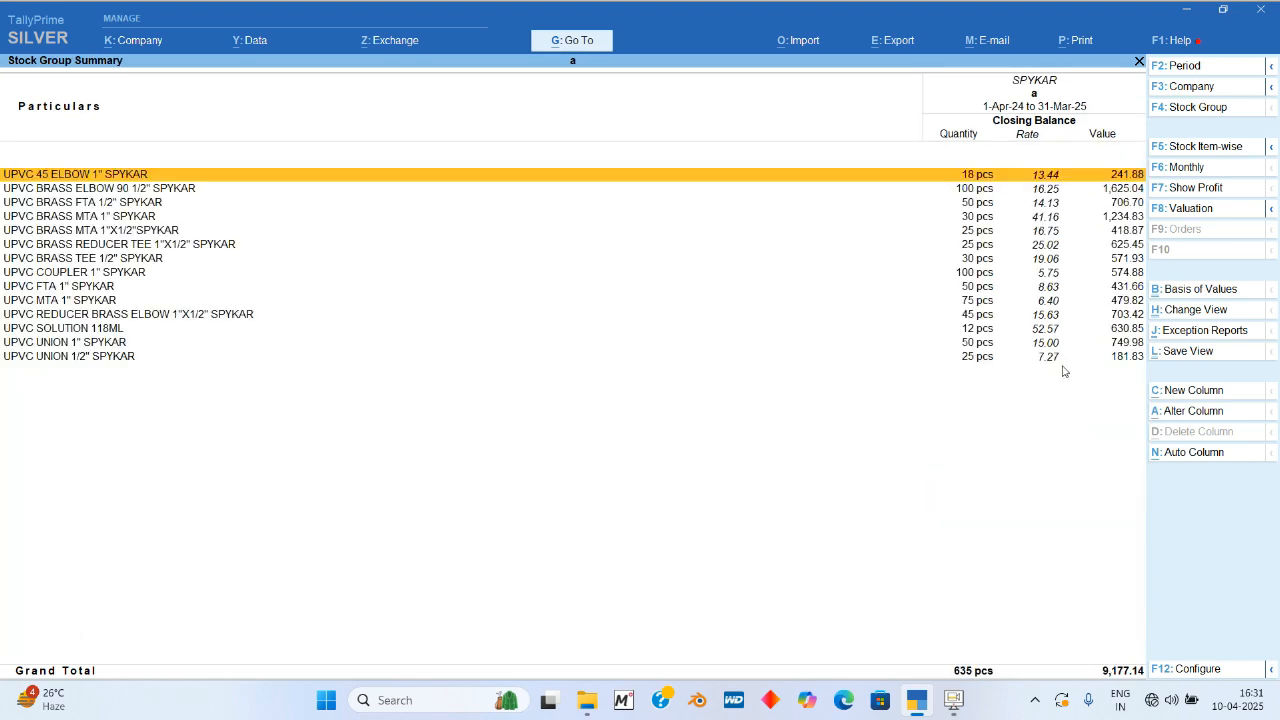
key(Down)
key(Down)
key(Down)
key(Down)
key(Down)
key(Down)
key(Down)
key(Down)
key(Down)
key(Down)
key(Down)
key(Down)
key(Down)
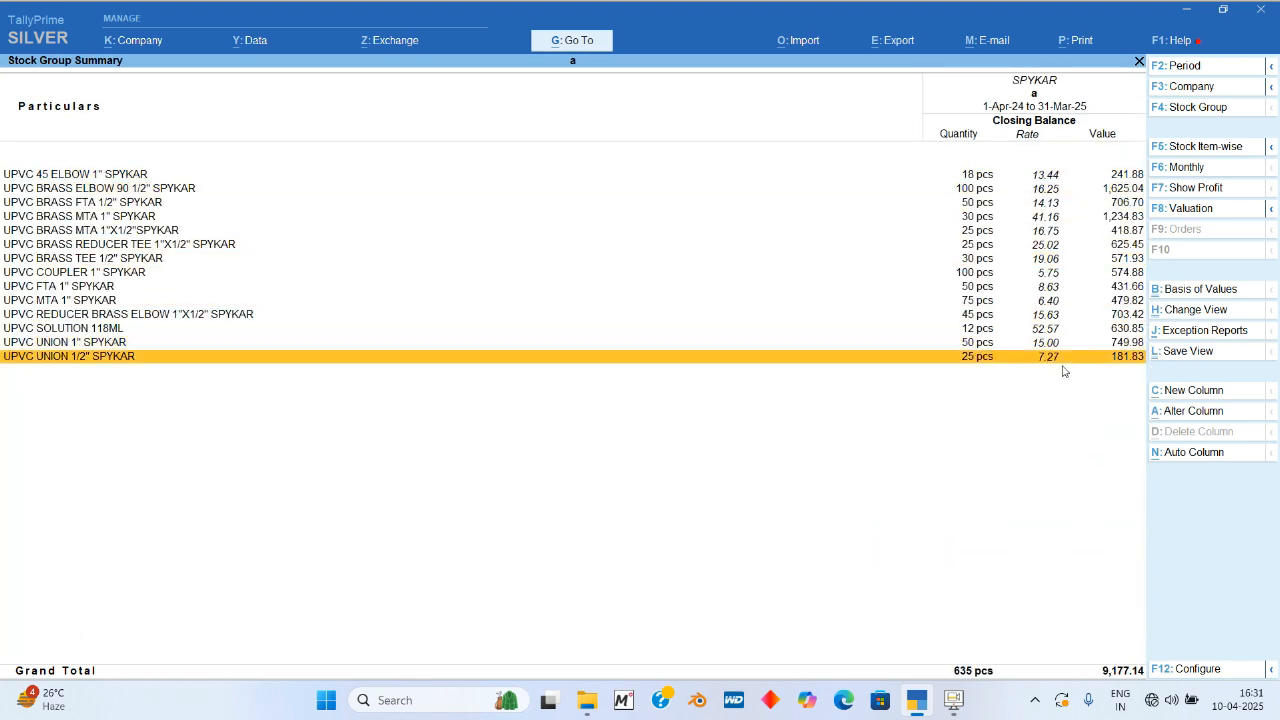
key(Escape)
key(Escape)
key(Escape)
key(Escape)
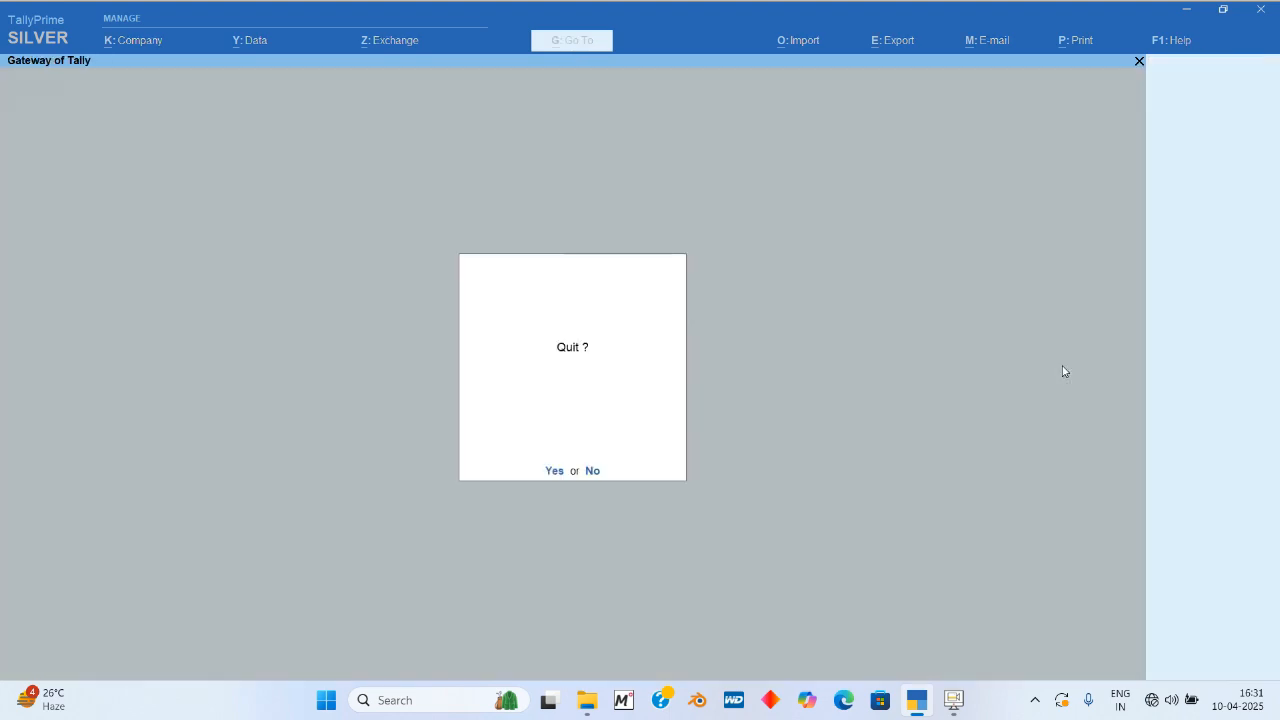